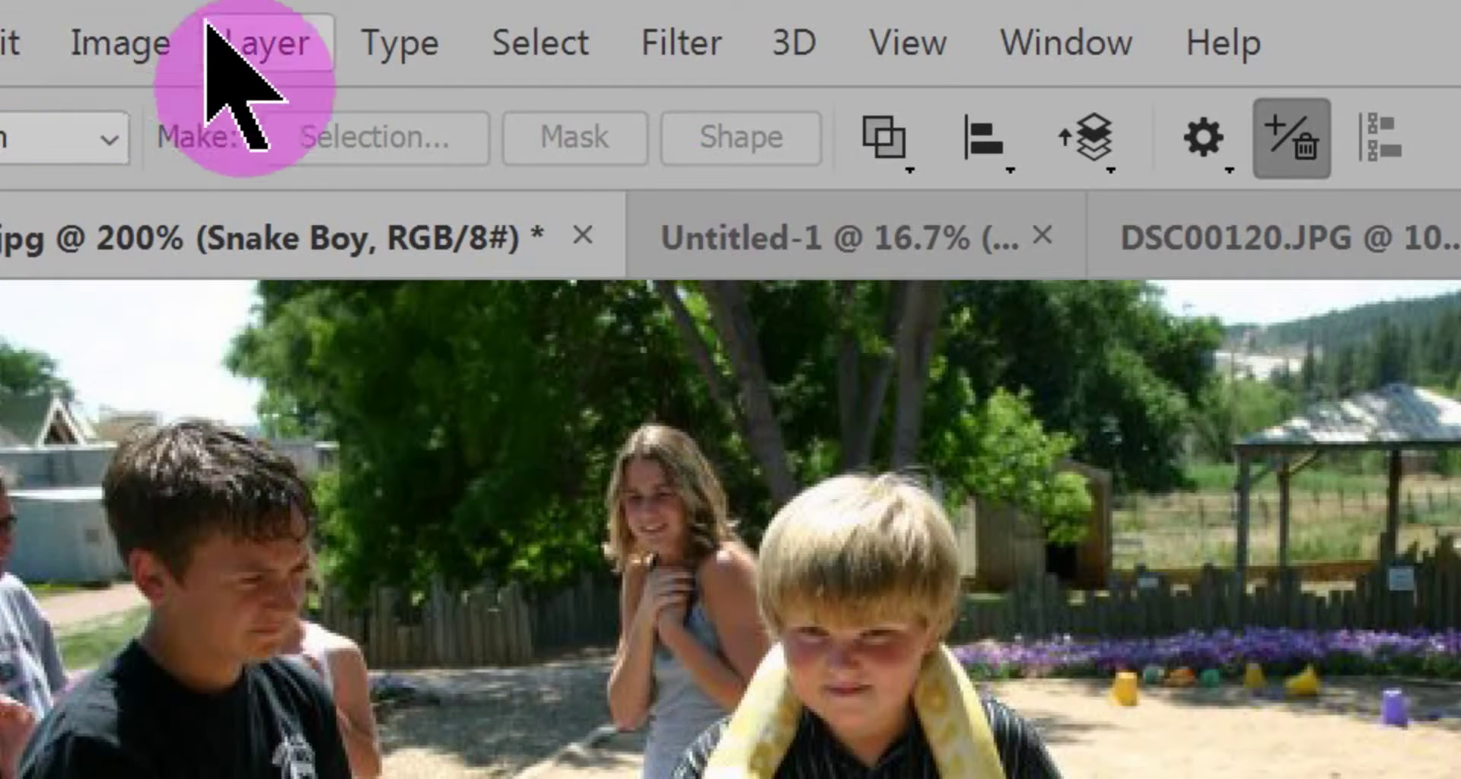
- Add a reveal-all layer mask to the Snake Boy layer
{"action": "left_click", "coordinate": [235, 35]}
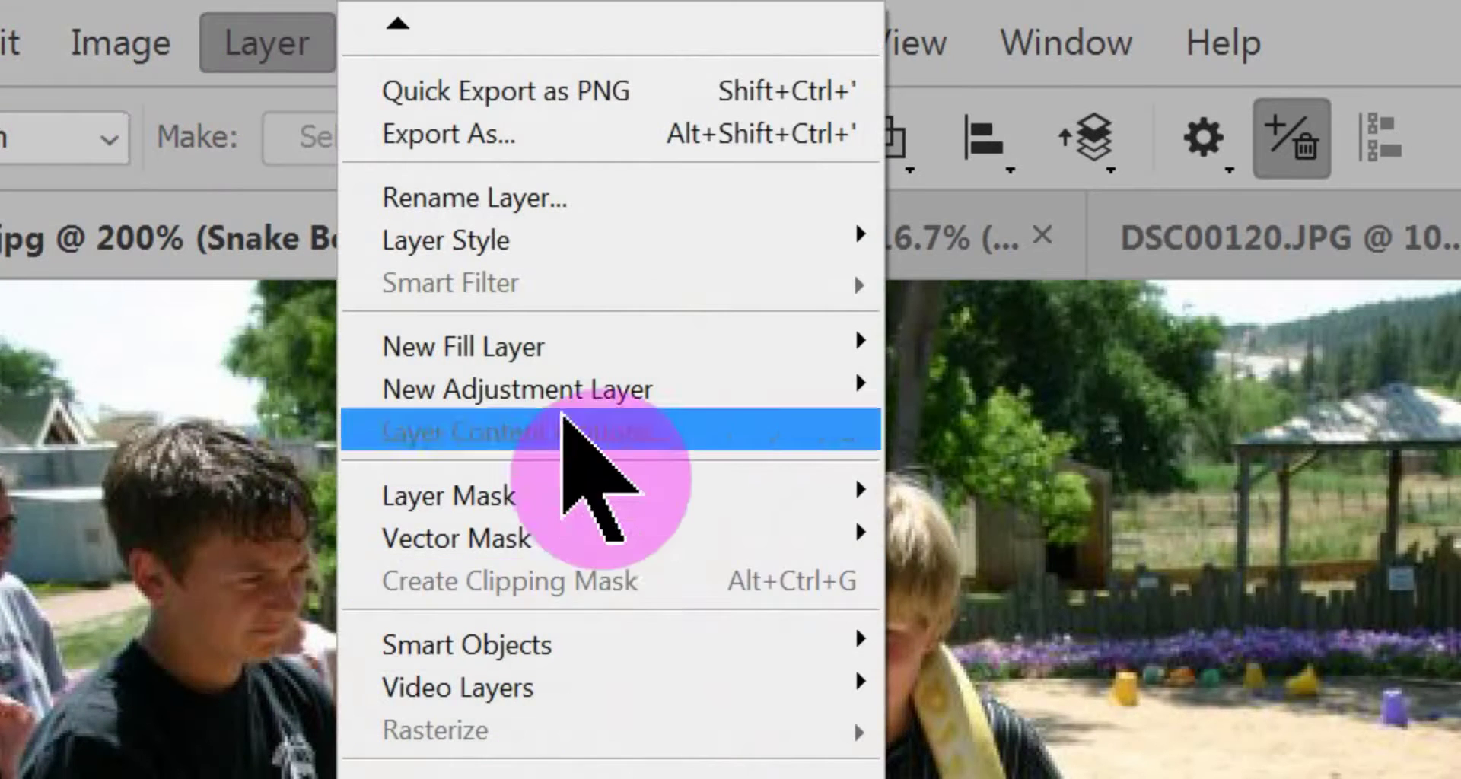
{"action": "mouse_move", "coordinate": [664, 478]}
{"action": "left_click", "coordinate": [955, 494]}
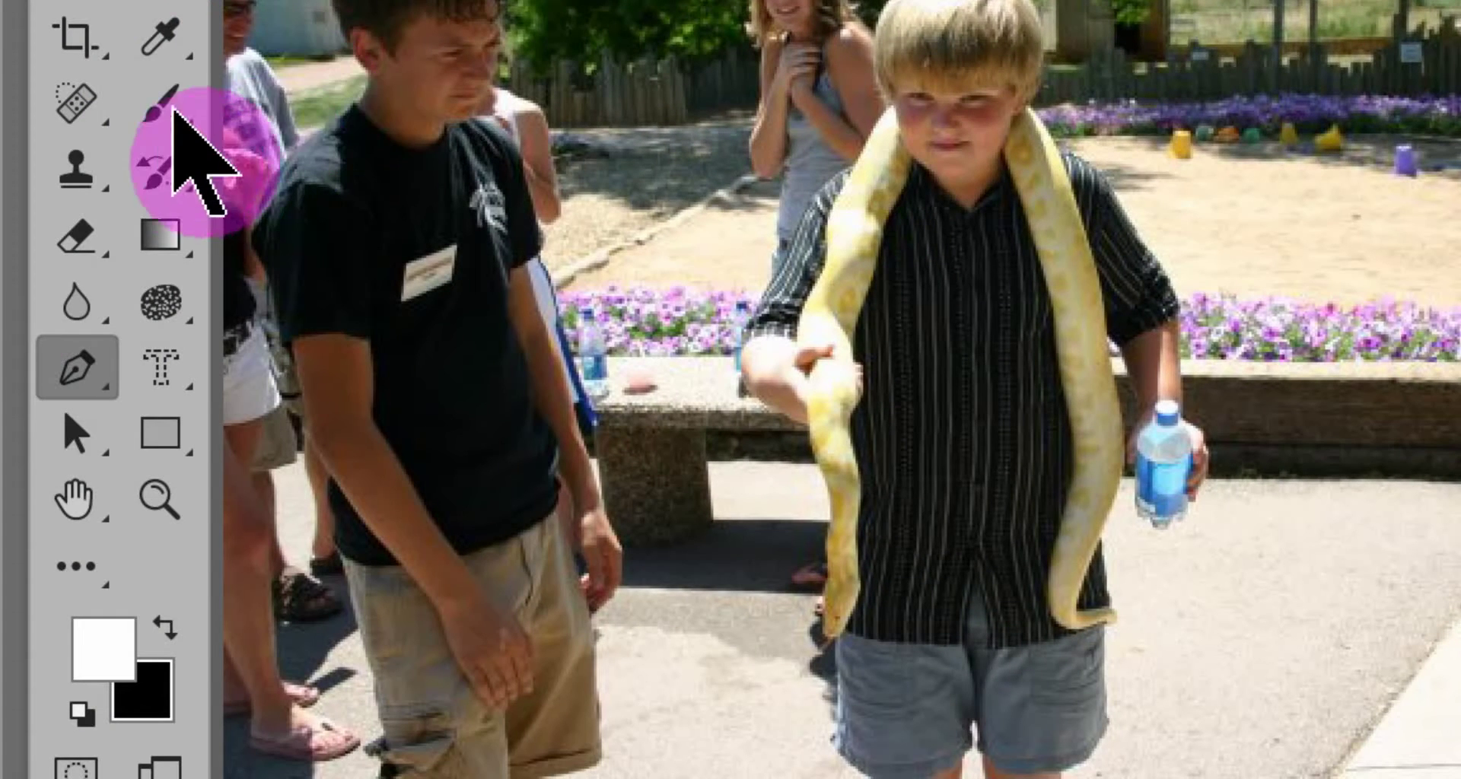
- Paint black on the layer mask with a size 29 brush to hide the background around the blond boy's head
{"action": "left_click", "coordinate": [169, 114]}
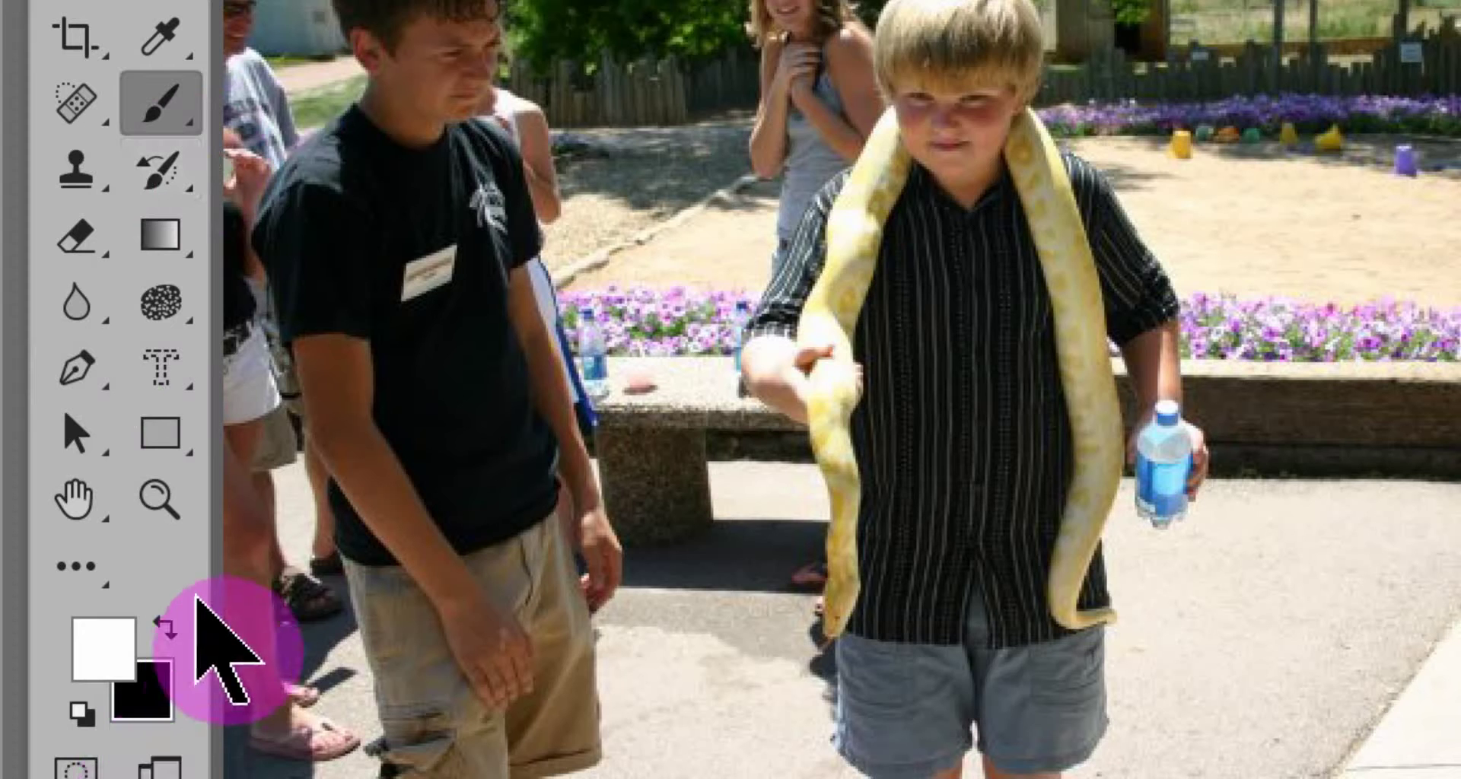
{"action": "left_click", "coordinate": [166, 628]}
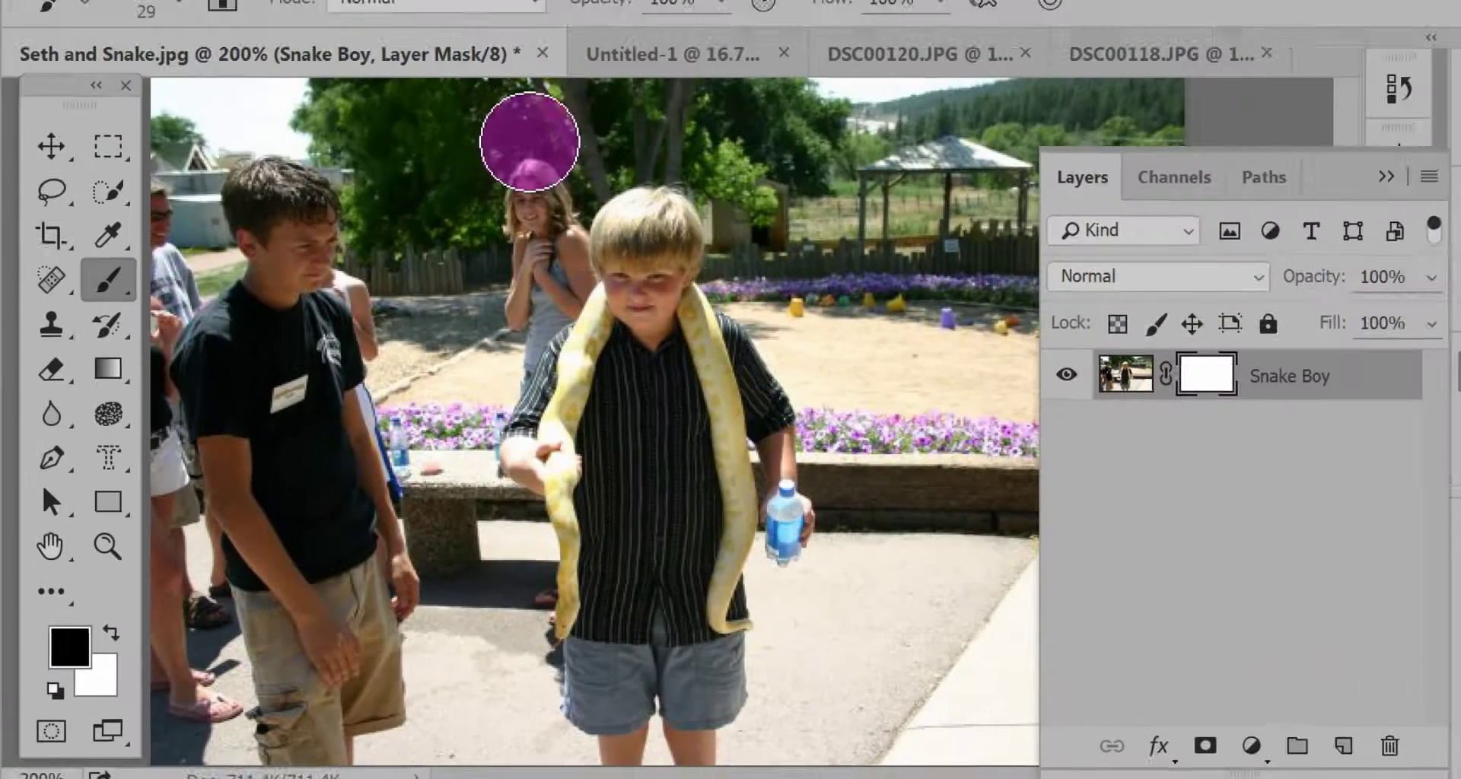
{"action": "mouse_move", "coordinate": [496, 161]}
{"action": "left_mouse_down"}
{"action": "mouse_move", "coordinate": [384, 338]}
{"action": "mouse_move", "coordinate": [447, 313]}
{"action": "mouse_move", "coordinate": [499, 212]}
{"action": "mouse_move", "coordinate": [643, 178]}
{"action": "left_mouse_up"}
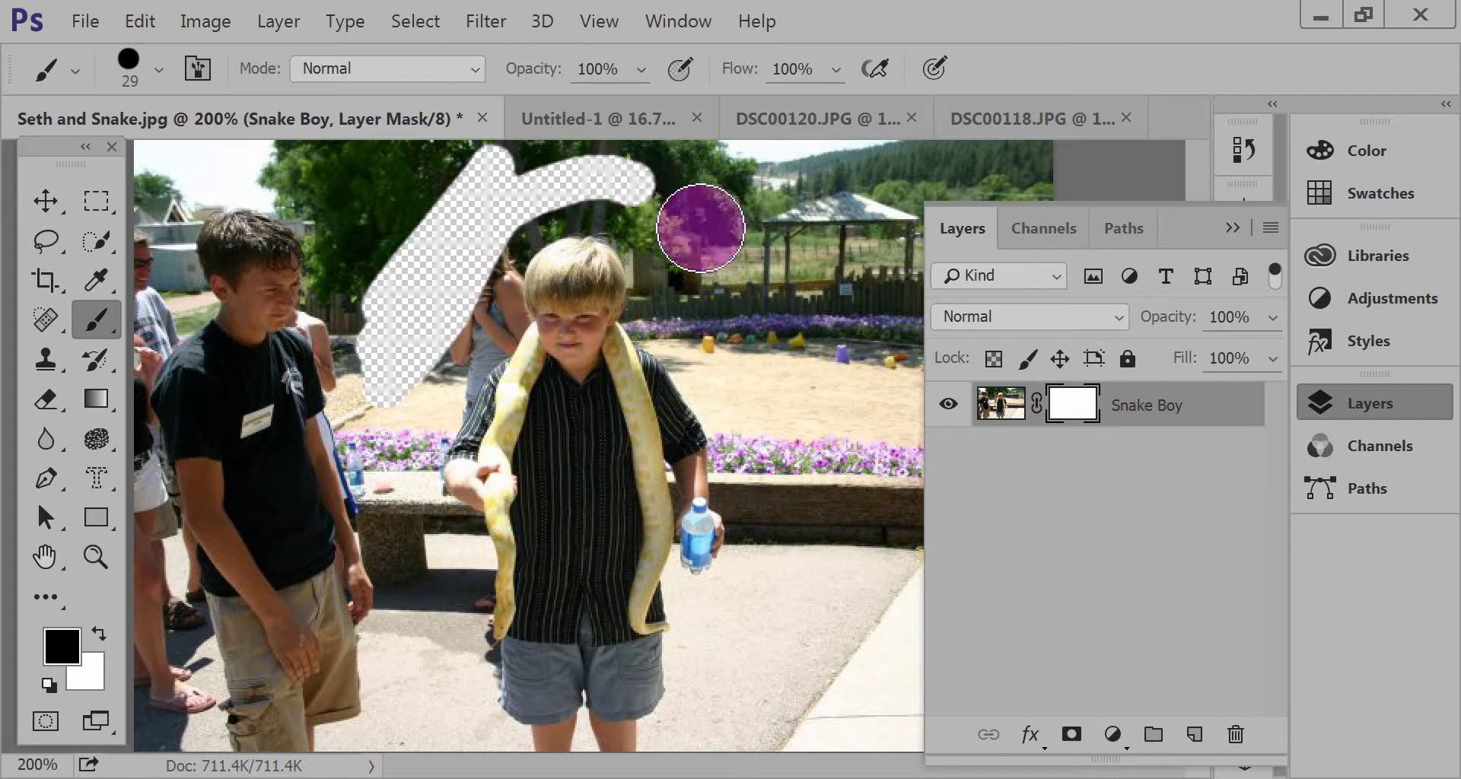
{"action": "mouse_move", "coordinate": [700, 227]}
{"action": "left_mouse_down"}
{"action": "mouse_move", "coordinate": [766, 310]}
{"action": "mouse_move", "coordinate": [630, 206]}
{"action": "mouse_move", "coordinate": [566, 208]}
{"action": "mouse_move", "coordinate": [493, 244]}
{"action": "mouse_move", "coordinate": [474, 275]}
{"action": "mouse_move", "coordinate": [522, 213]}
{"action": "mouse_move", "coordinate": [618, 202]}
{"action": "mouse_move", "coordinate": [654, 223]}
{"action": "mouse_move", "coordinate": [713, 321]}
{"action": "mouse_move", "coordinate": [677, 327]}
{"action": "mouse_move", "coordinate": [639, 234]}
{"action": "mouse_move", "coordinate": [664, 313]}
{"action": "mouse_move", "coordinate": [608, 245]}
{"action": "left_mouse_up"}
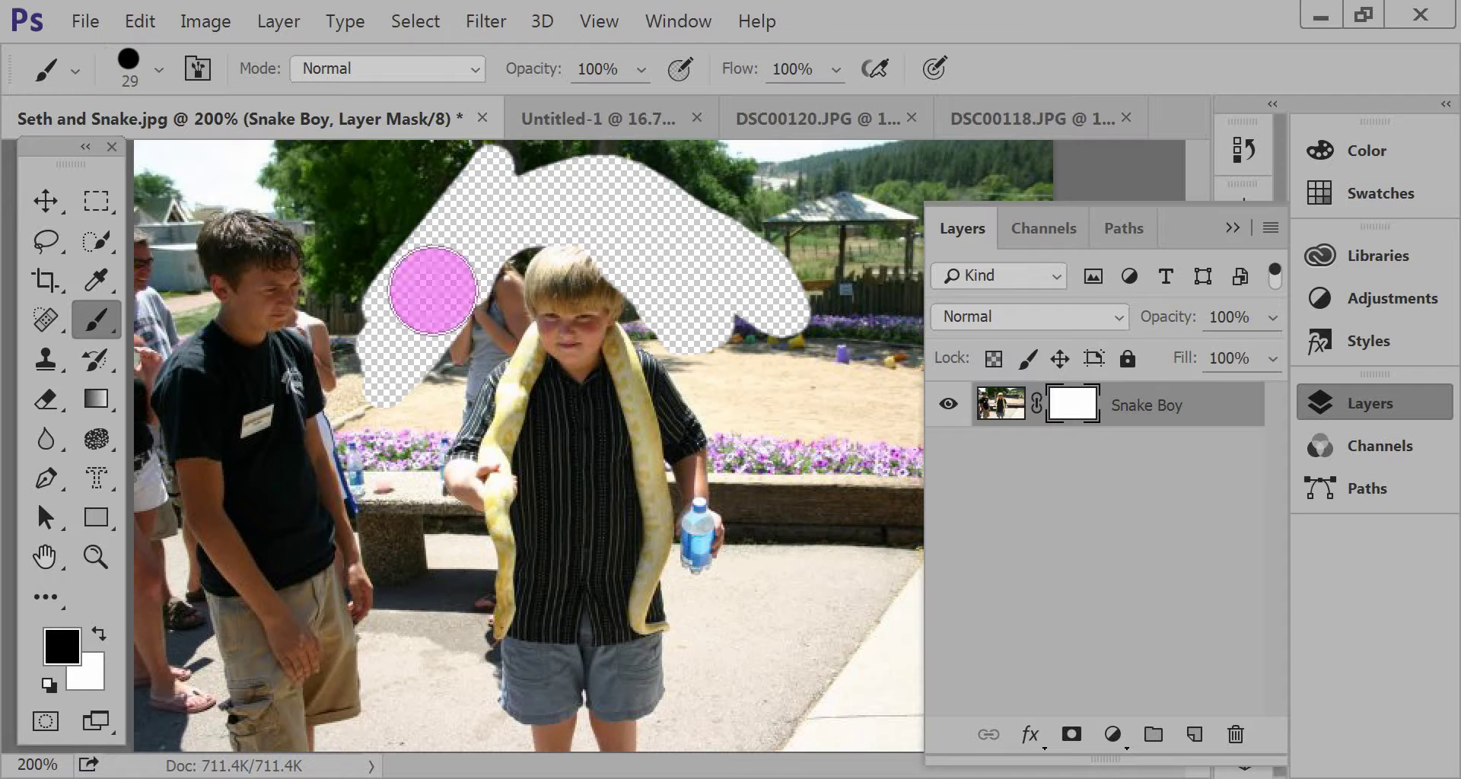
{"action": "left_click_drag", "start_coordinate": [433, 290], "coordinate": [392, 365]}
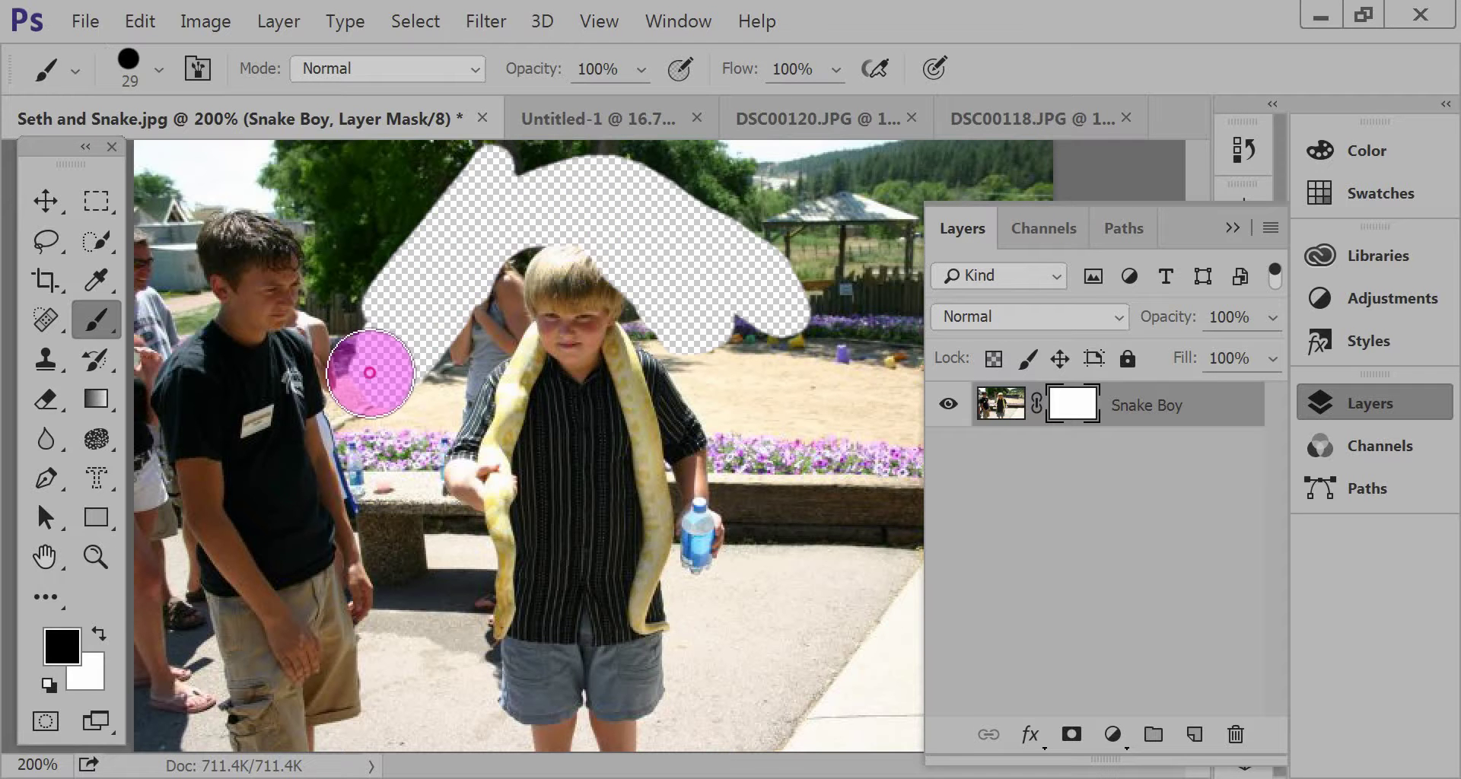
- Paint white on the mask to restore the area around the boy's hair, and delete the layer mask without applying it
{"action": "left_click", "coordinate": [99, 632]}
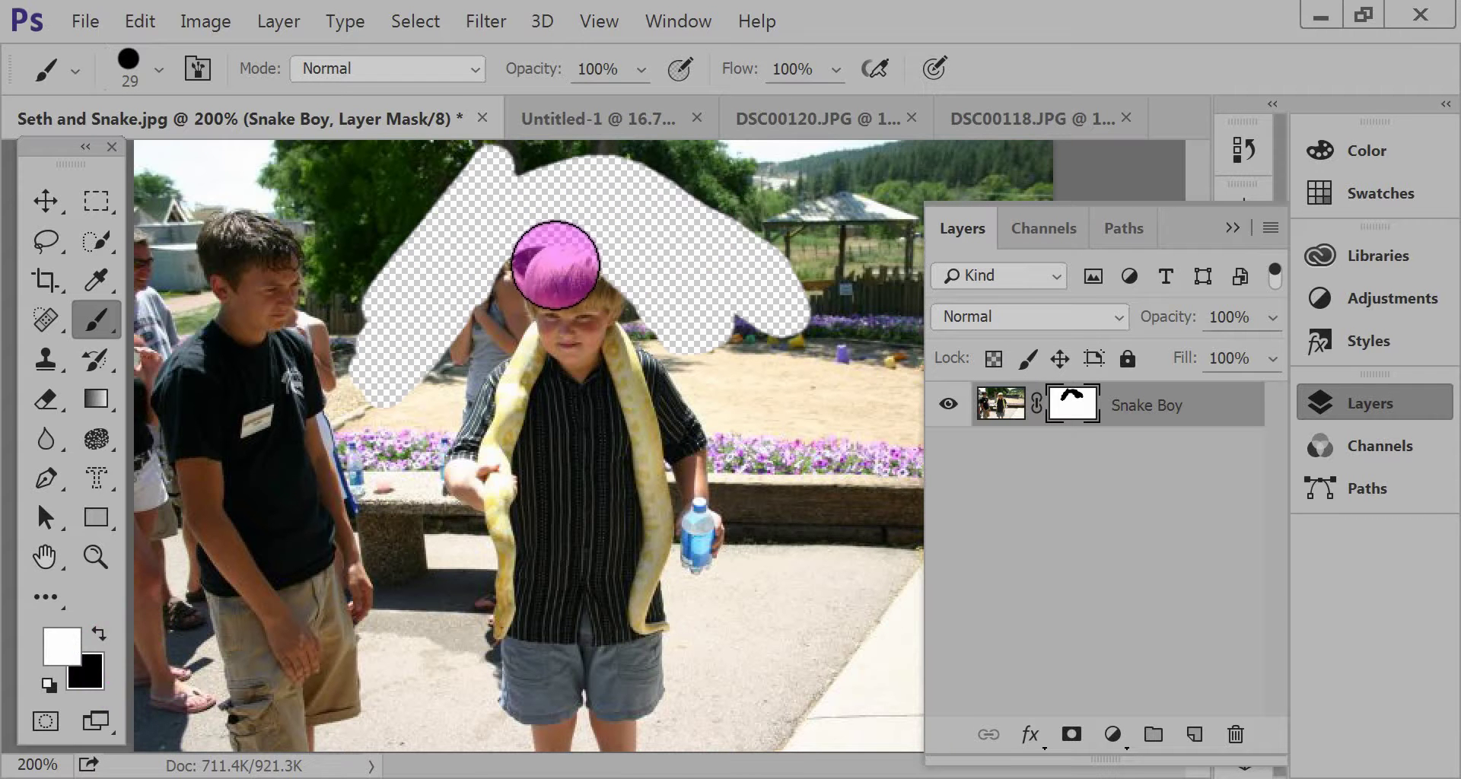
{"action": "mouse_move", "coordinate": [556, 265]}
{"action": "left_mouse_down"}
{"action": "mouse_move", "coordinate": [586, 258]}
{"action": "mouse_move", "coordinate": [647, 324]}
{"action": "mouse_move", "coordinate": [583, 250]}
{"action": "mouse_move", "coordinate": [550, 253]}
{"action": "mouse_move", "coordinate": [537, 302]}
{"action": "left_mouse_up"}
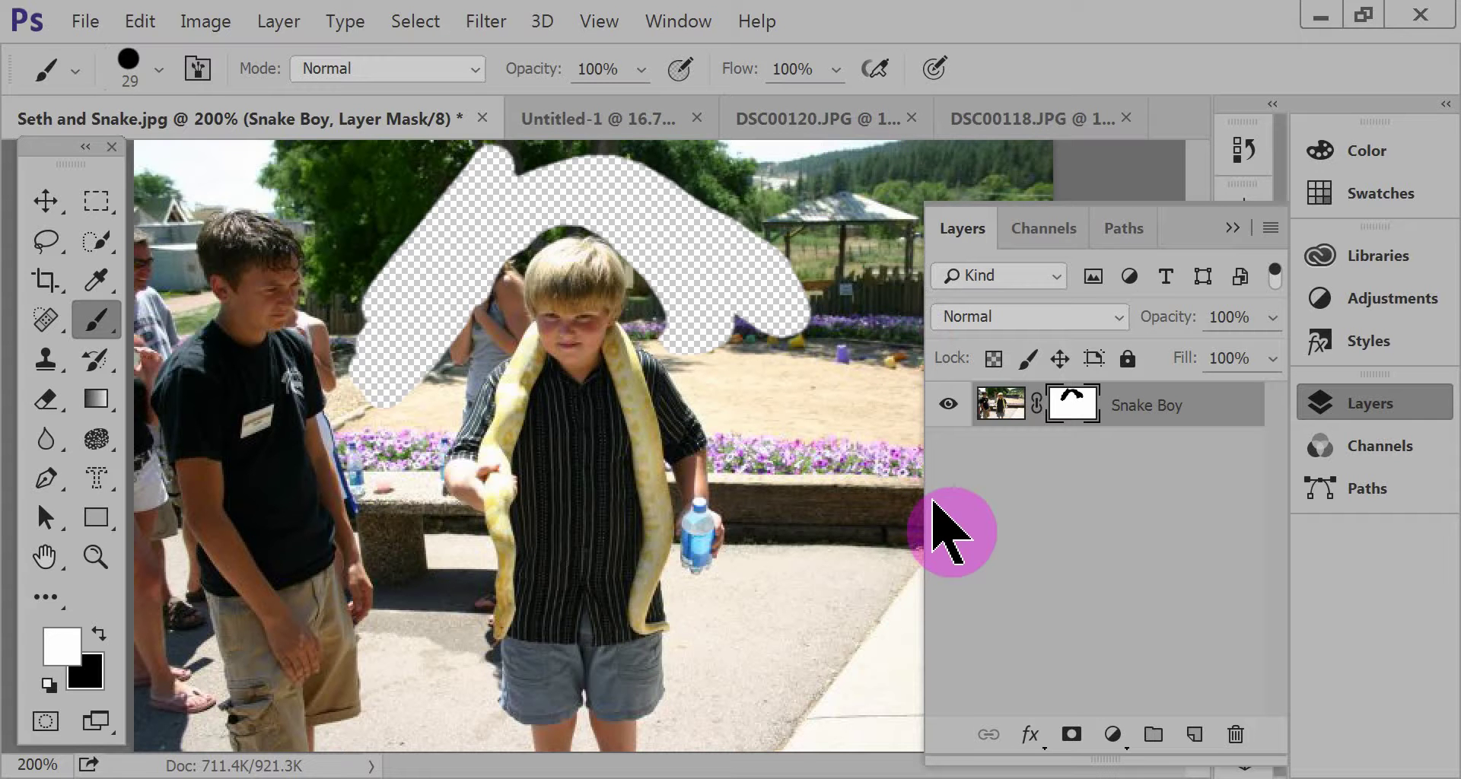
{"action": "left_click_drag", "start_coordinate": [1073, 411], "coordinate": [1237, 742]}
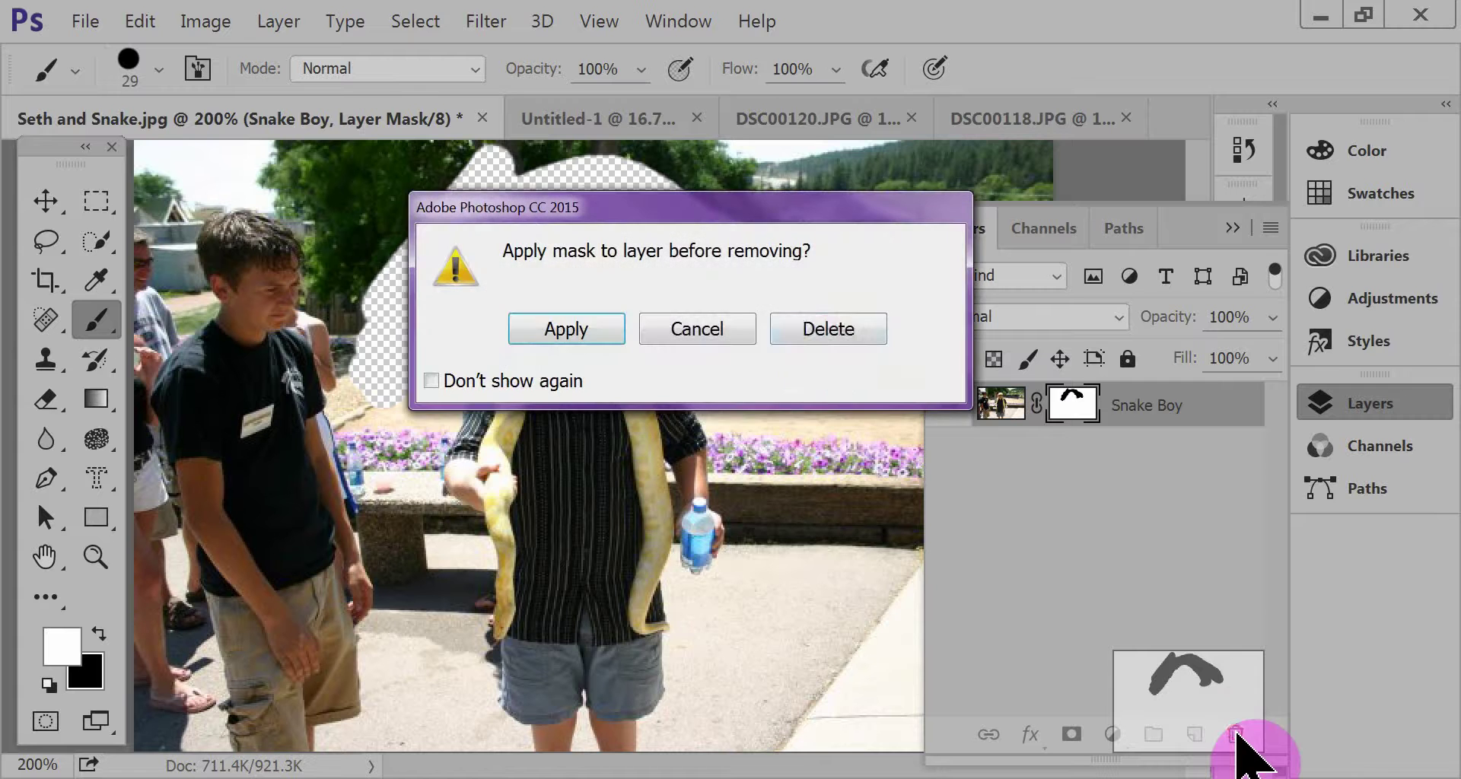
{"action": "left_click", "coordinate": [815, 327]}
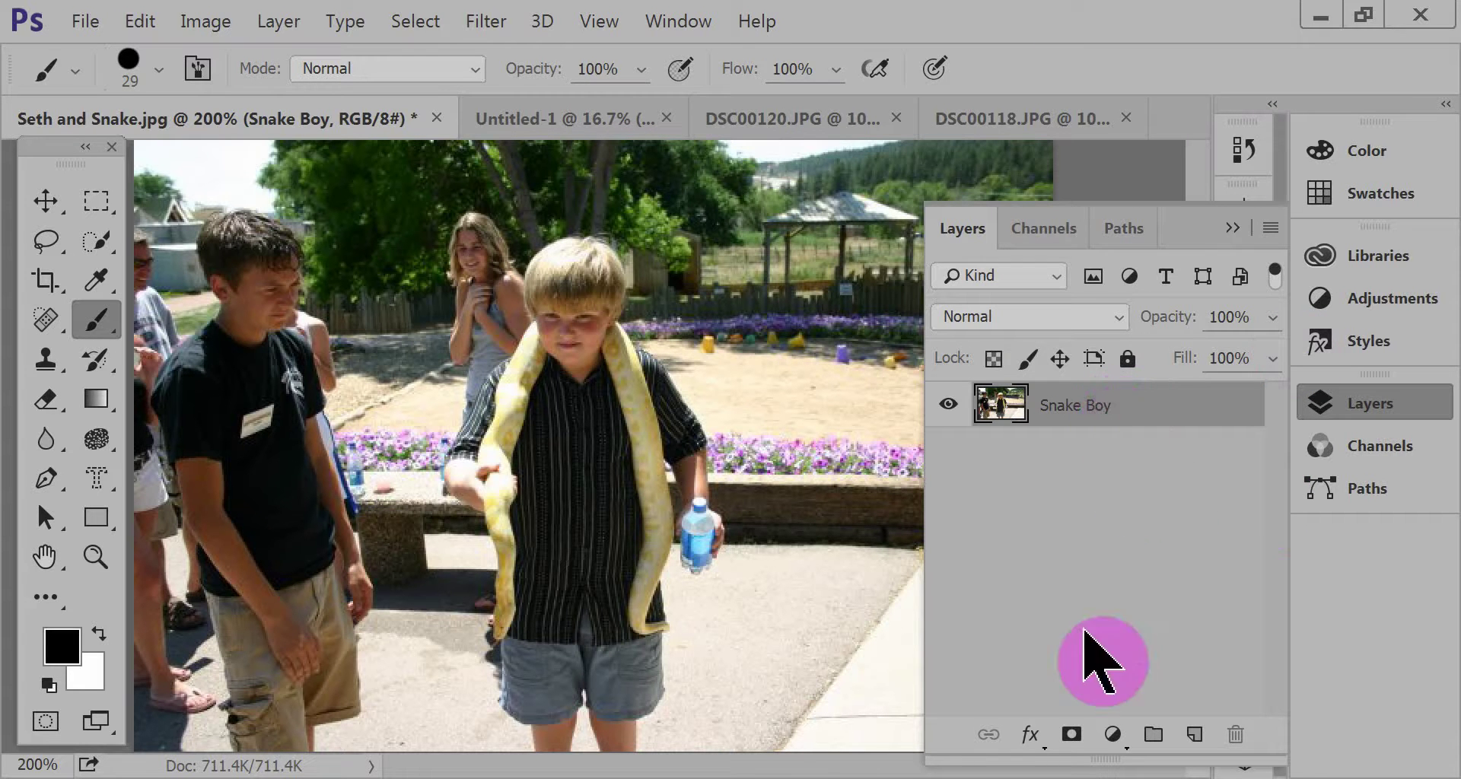
- Add a reveal-all vector mask to the Snake Boy layer
{"action": "key", "text": "ctrl"}
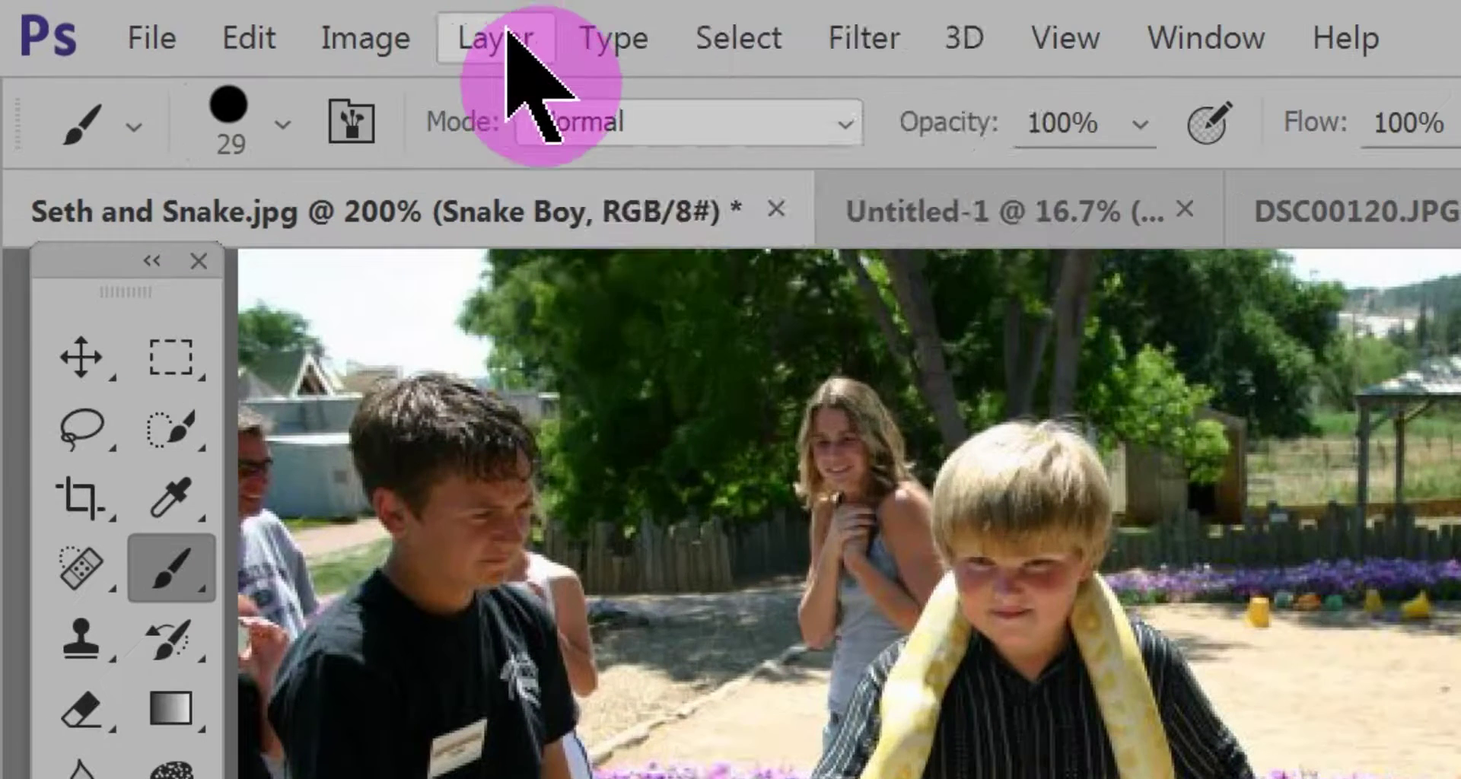
{"action": "left_click", "coordinate": [278, 21]}
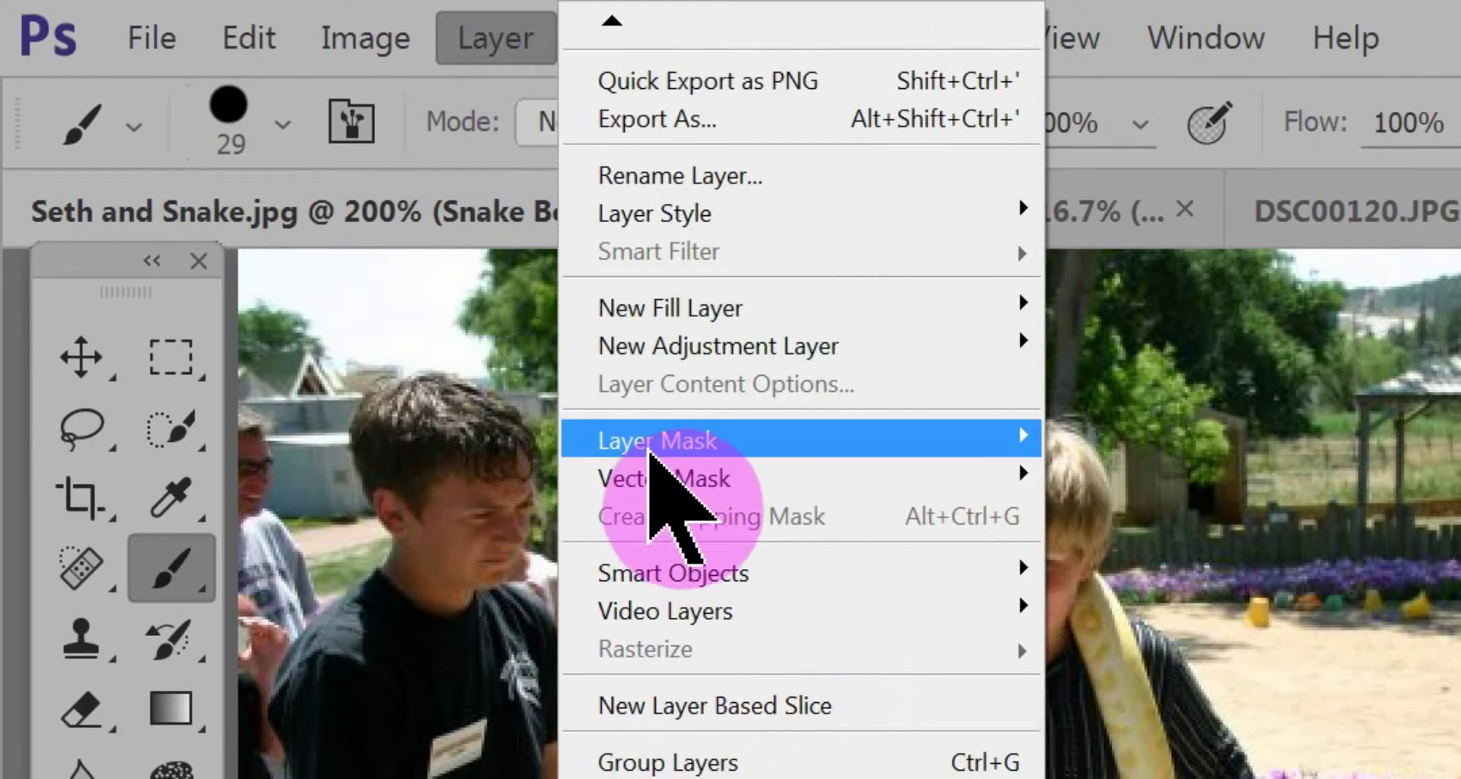
{"action": "mouse_move", "coordinate": [651, 480]}
{"action": "left_click", "coordinate": [1103, 478]}
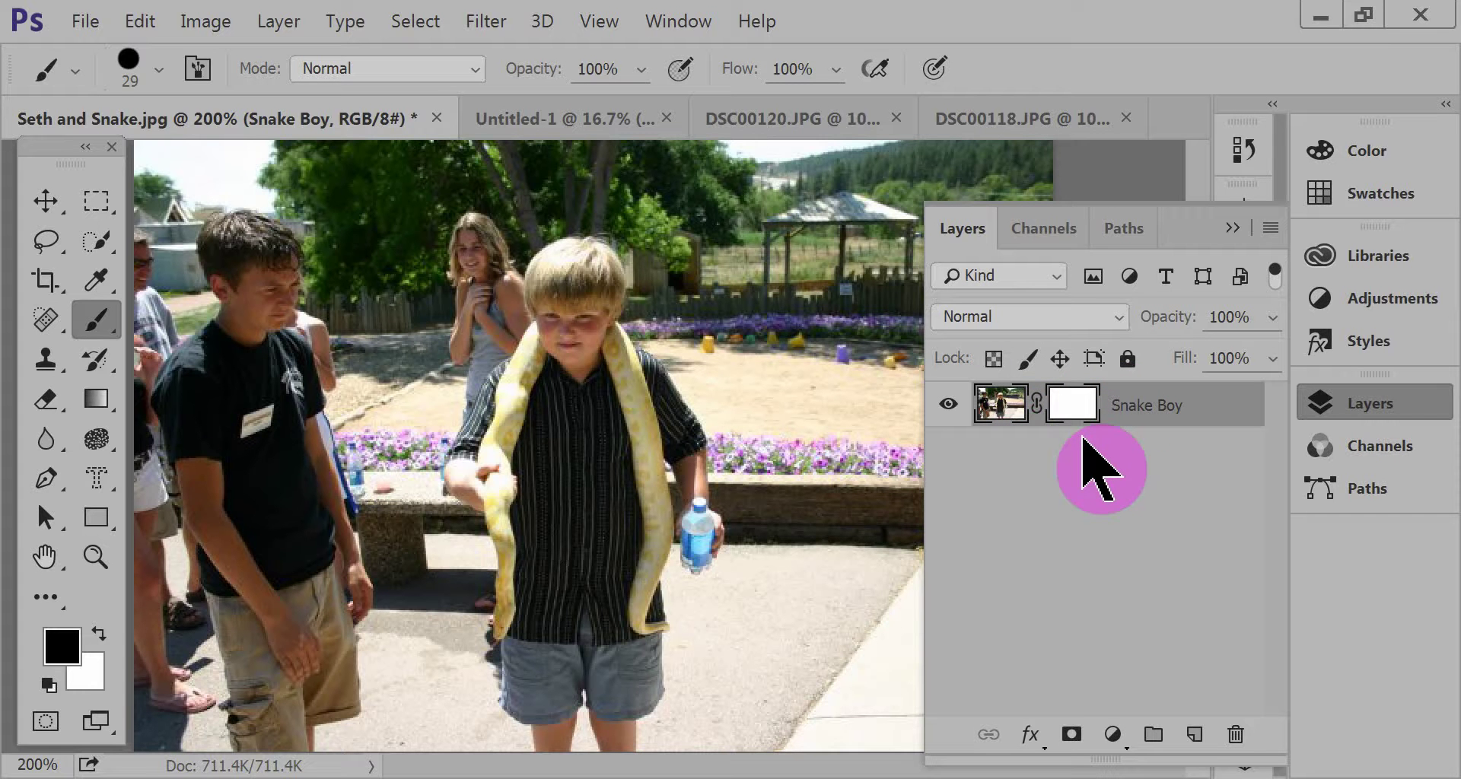
- Start a vector mask path with the Pen tool beside the blond boy's hair, adding a curved anchor point along its top edge
{"action": "left_click", "coordinate": [46, 478]}
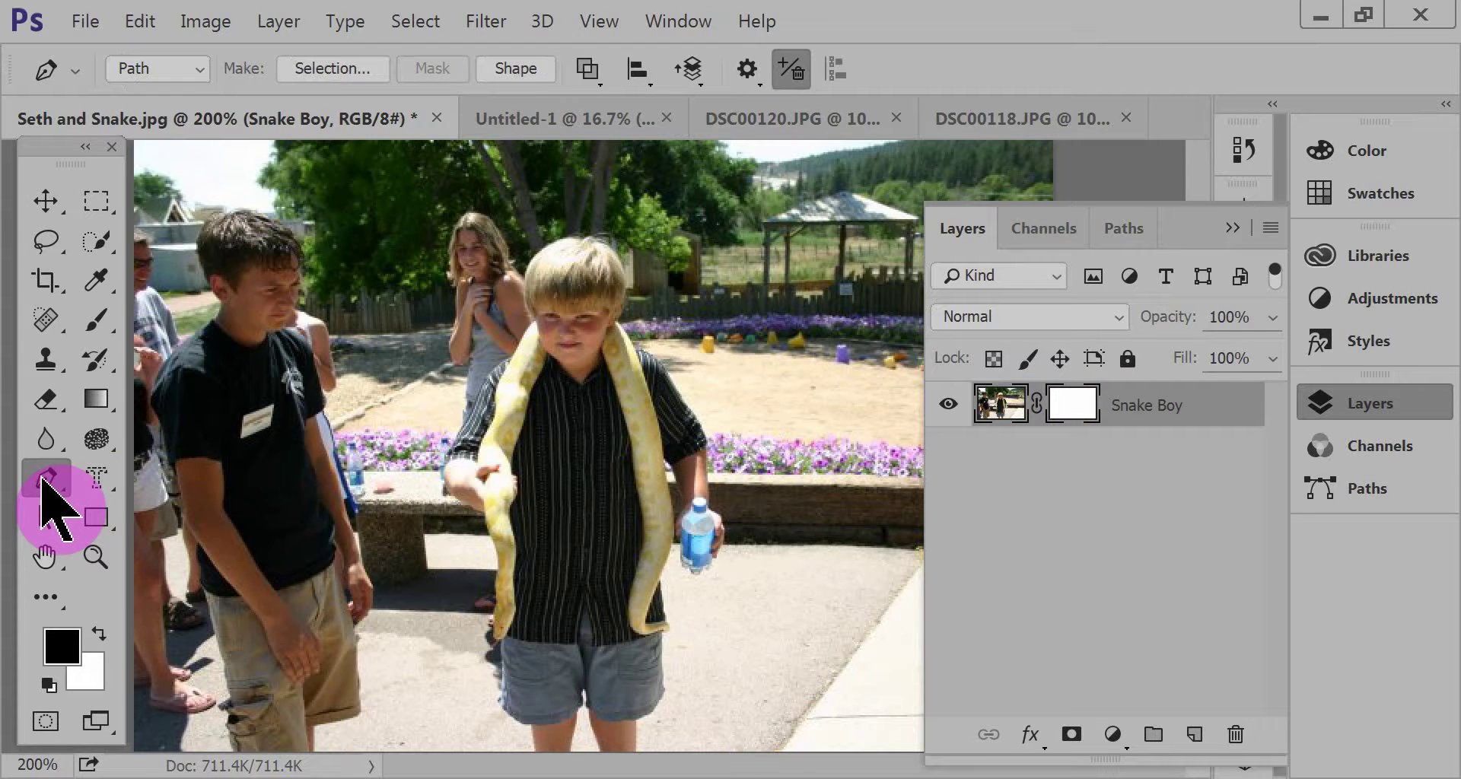
{"action": "right_click", "coordinate": [44, 480]}
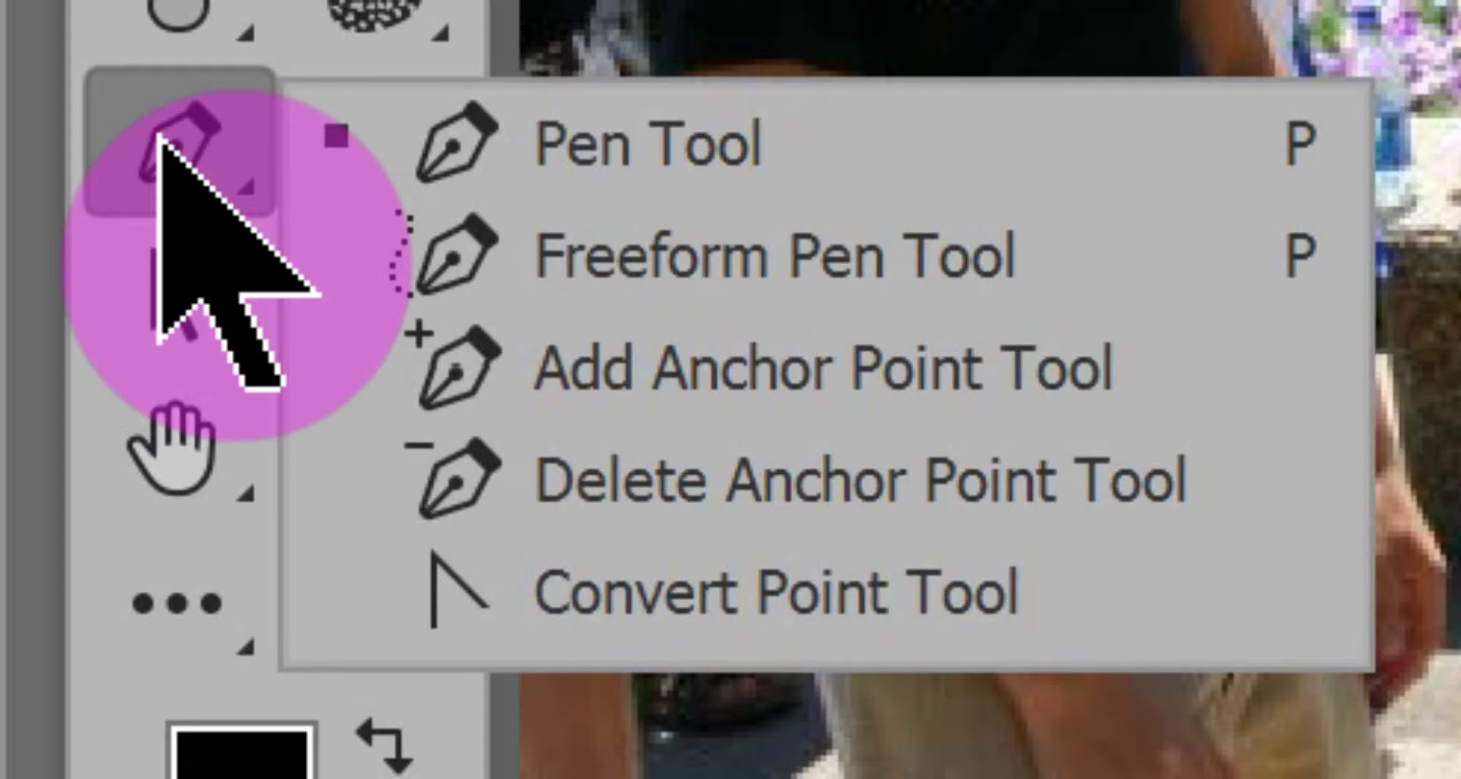
{"action": "left_click", "coordinate": [160, 137]}
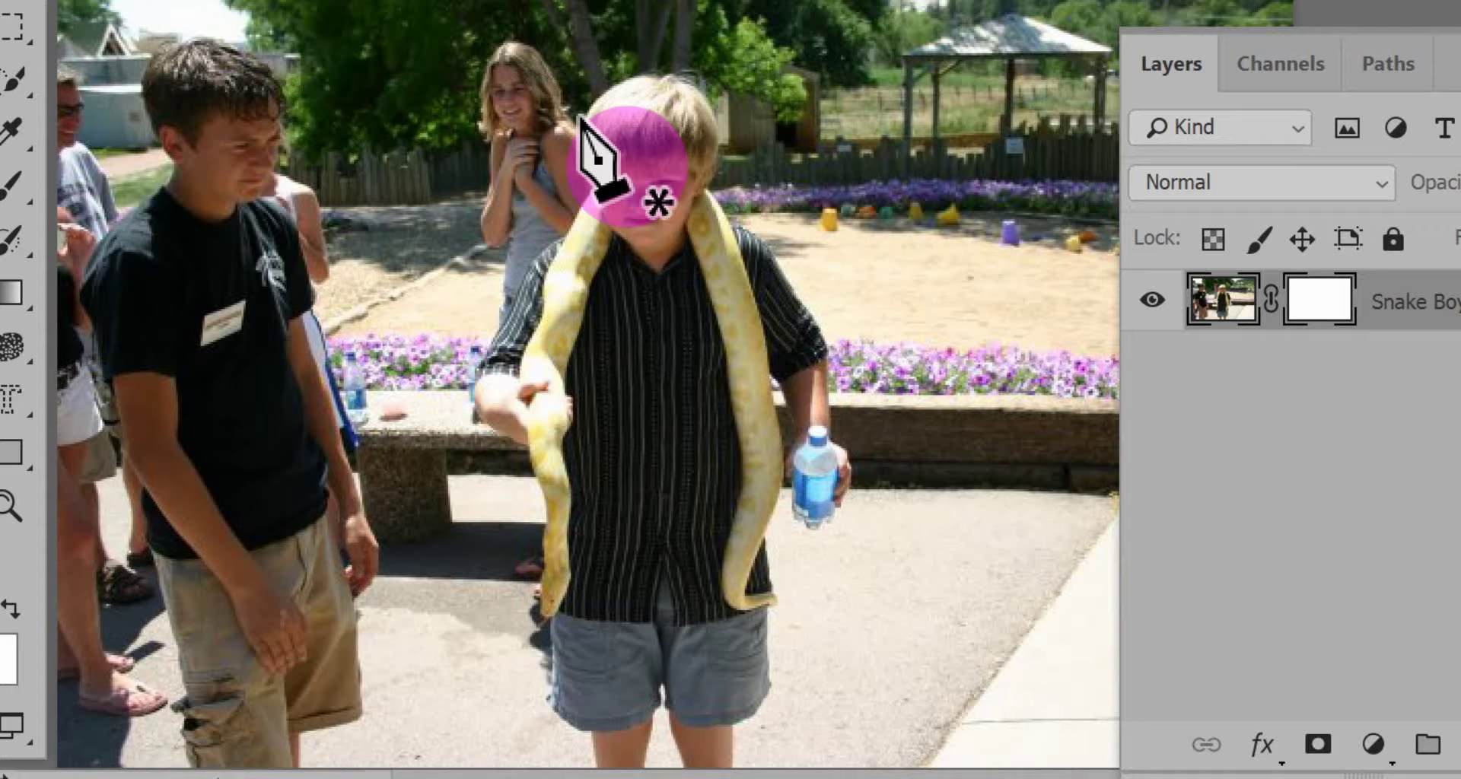
{"action": "left_click", "coordinate": [582, 118]}
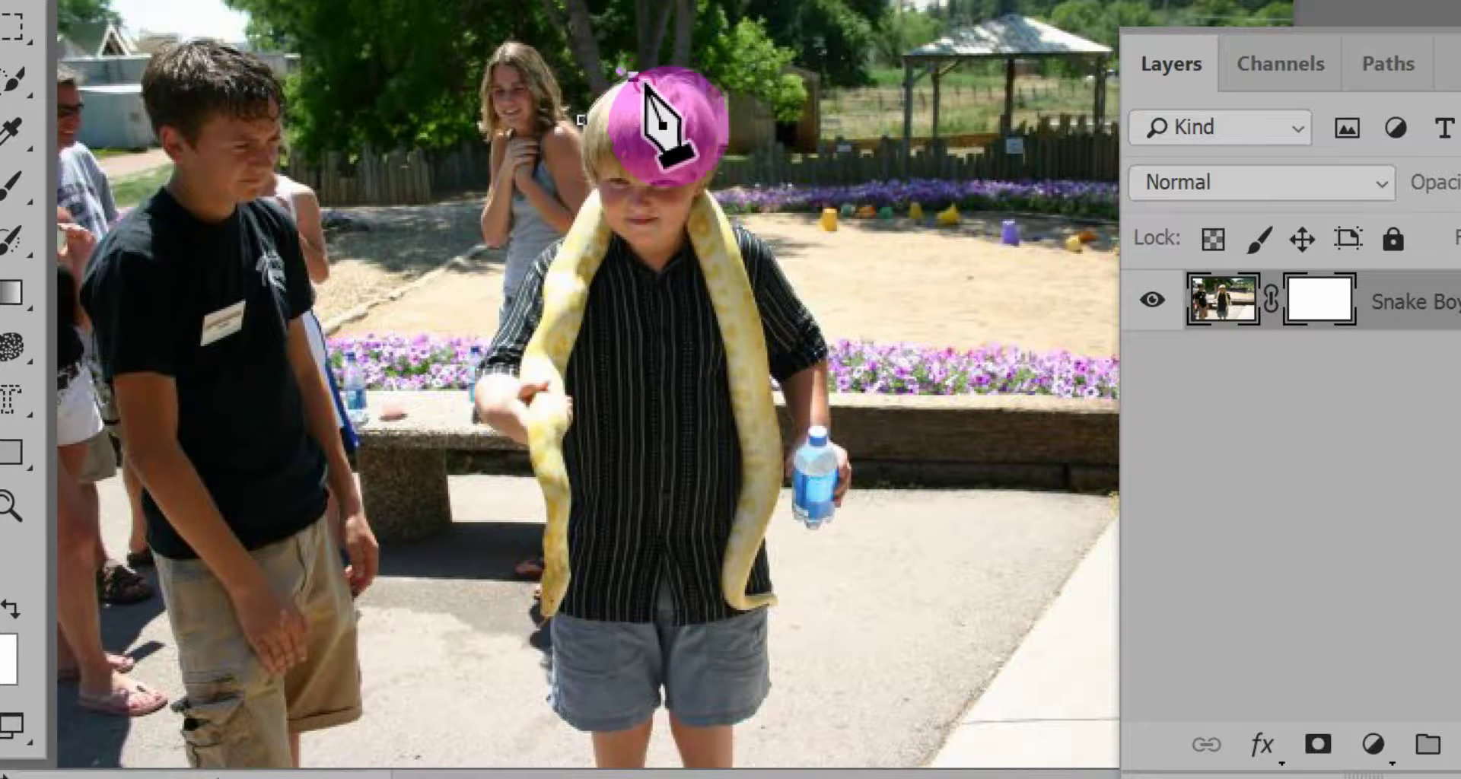
{"action": "left_click_drag", "start_coordinate": [633, 77], "coordinate": [646, 84]}
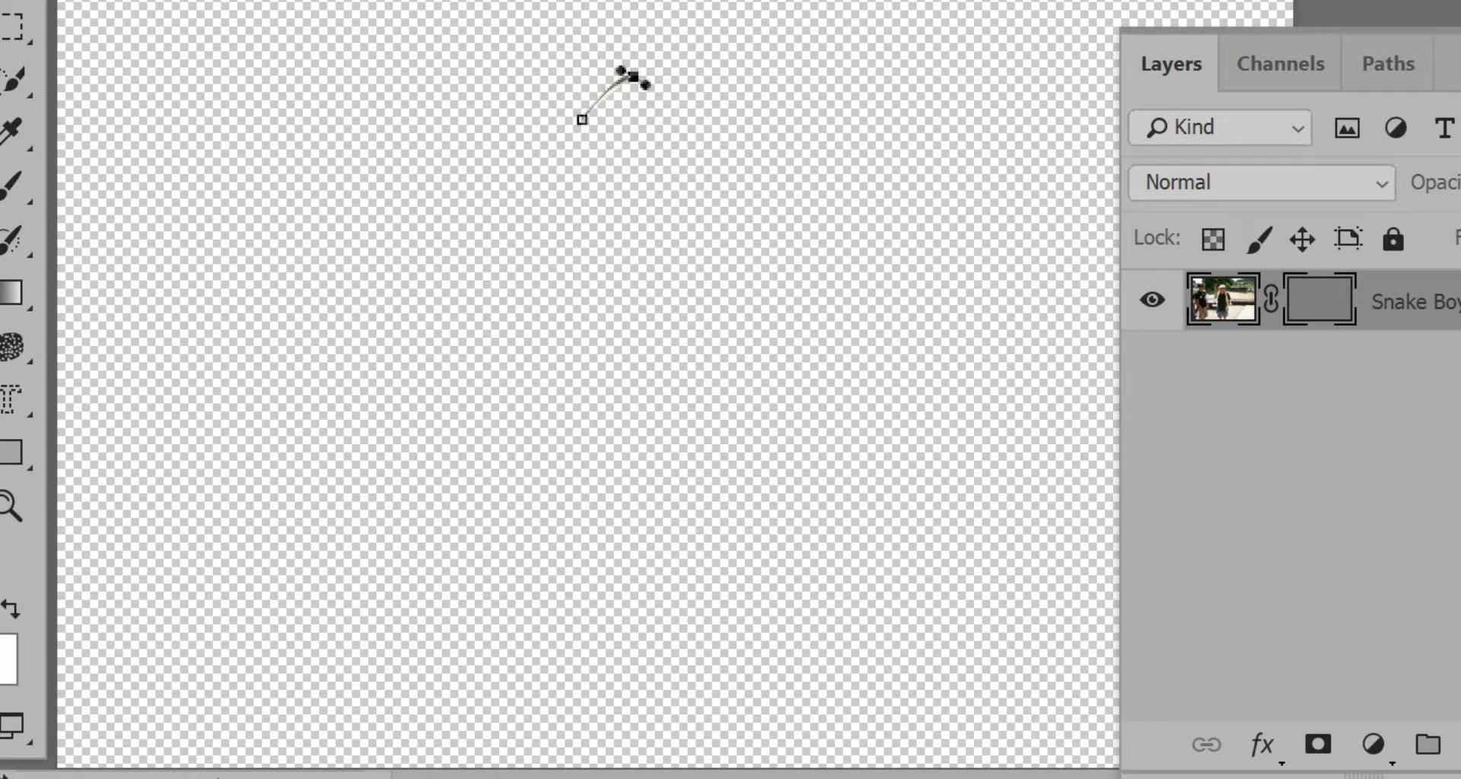
- Set the vector mask's density to 53% in its mask properties
{"action": "key", "text": "F7"}
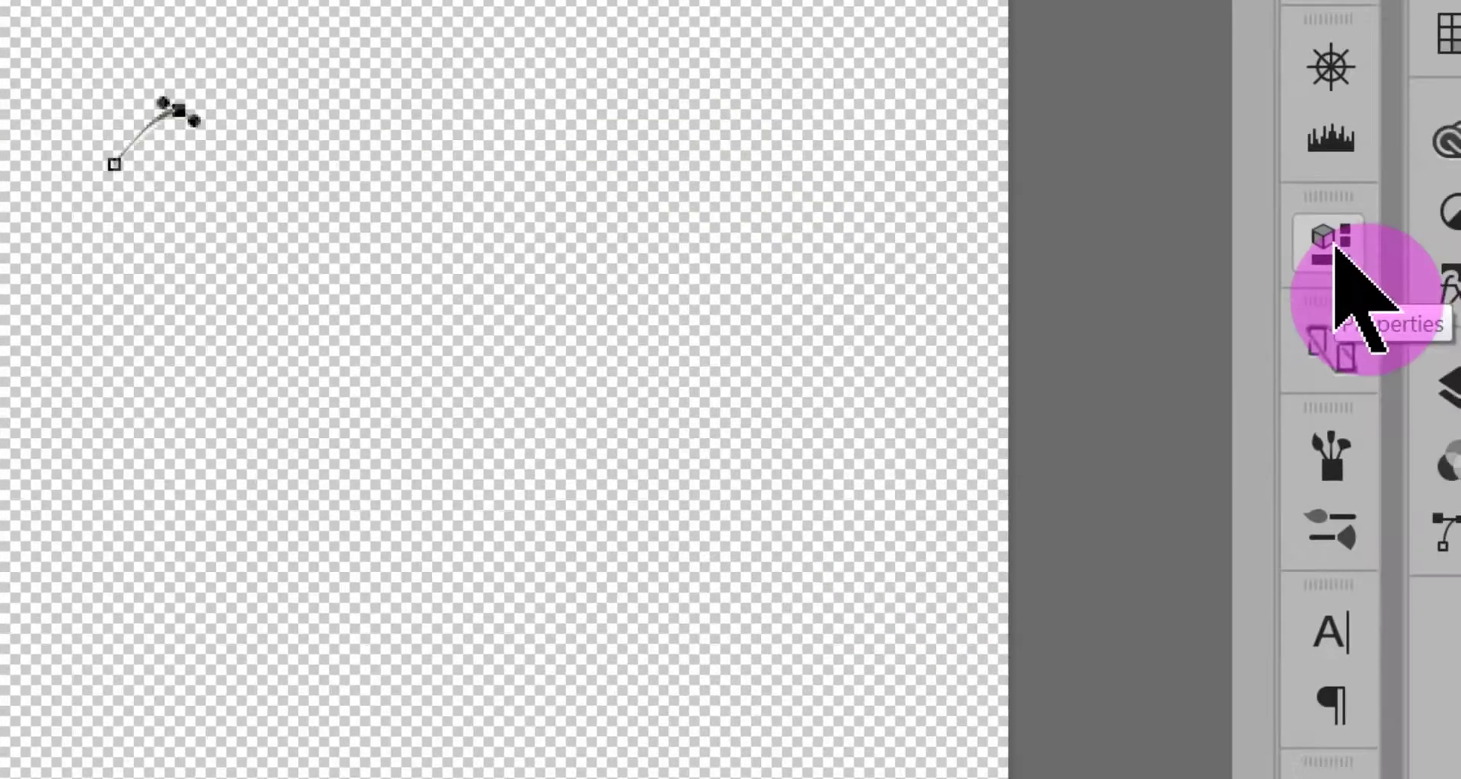
{"action": "left_click", "coordinate": [1328, 238]}
{"action": "left_click_drag", "start_coordinate": [1123, 470], "coordinate": [819, 471]}
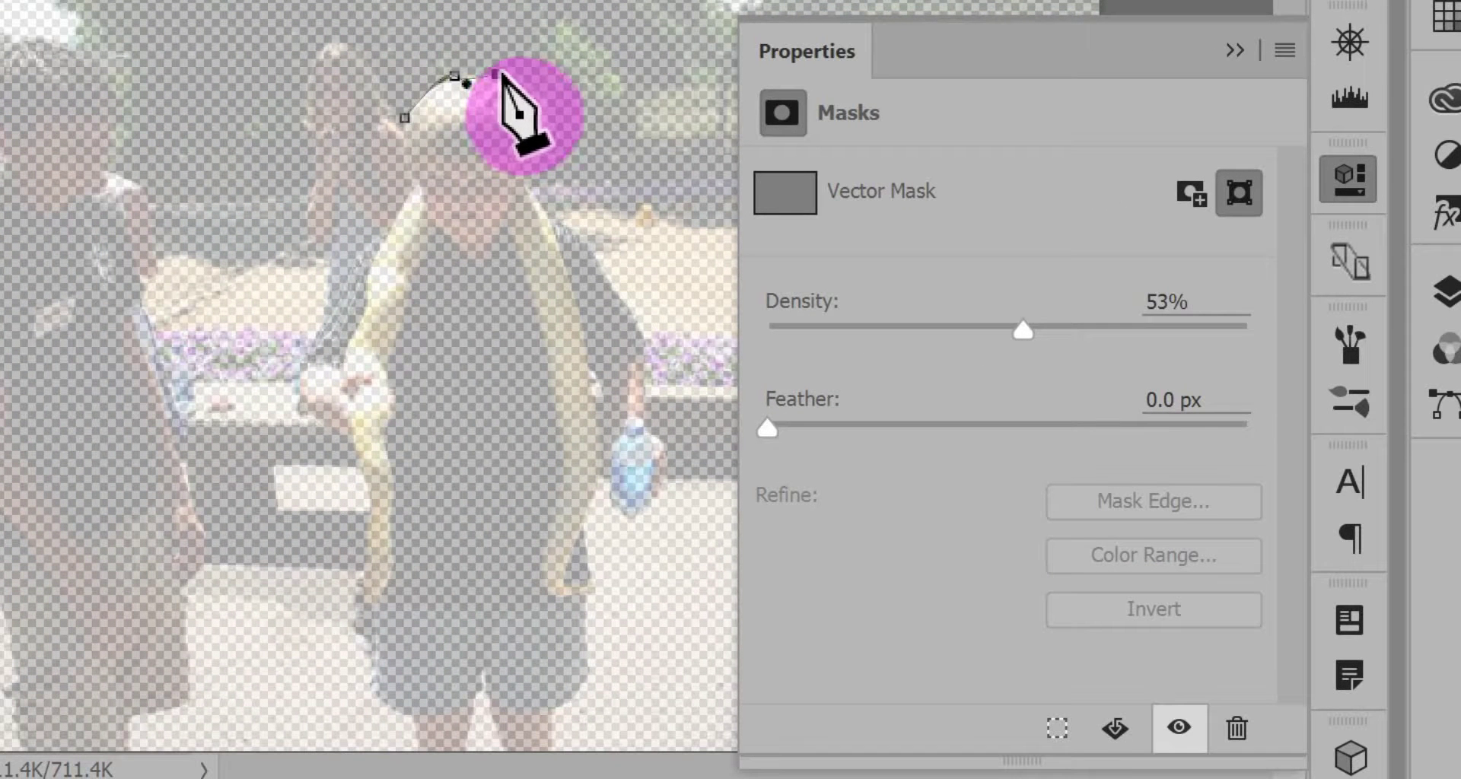
- Continue the path over the boy's hair and down past the neck, shoulder, arm and water bottle to the hem of his shorts
{"action": "left_click_drag", "start_coordinate": [496, 74], "coordinate": [519, 78]}
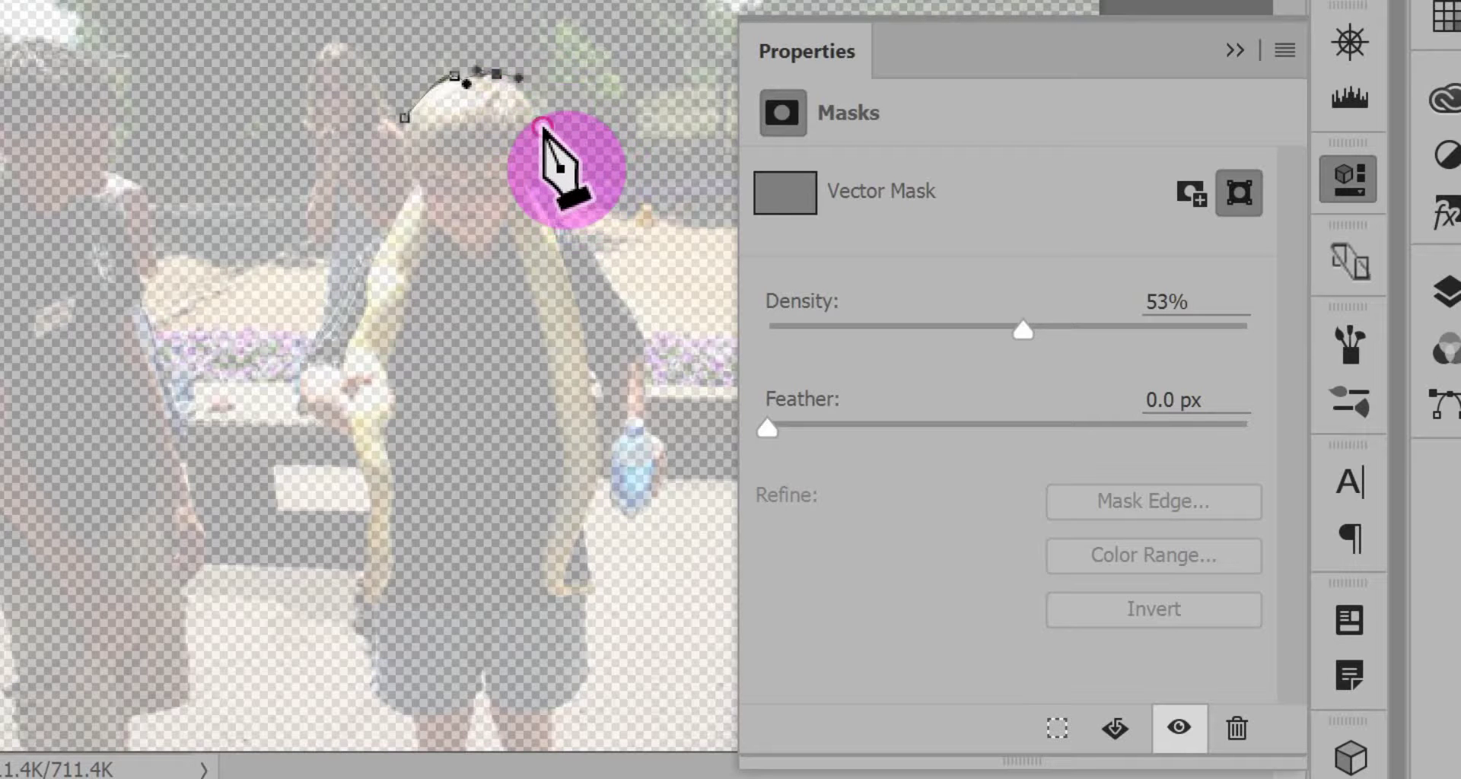
{"action": "left_click", "coordinate": [543, 127]}
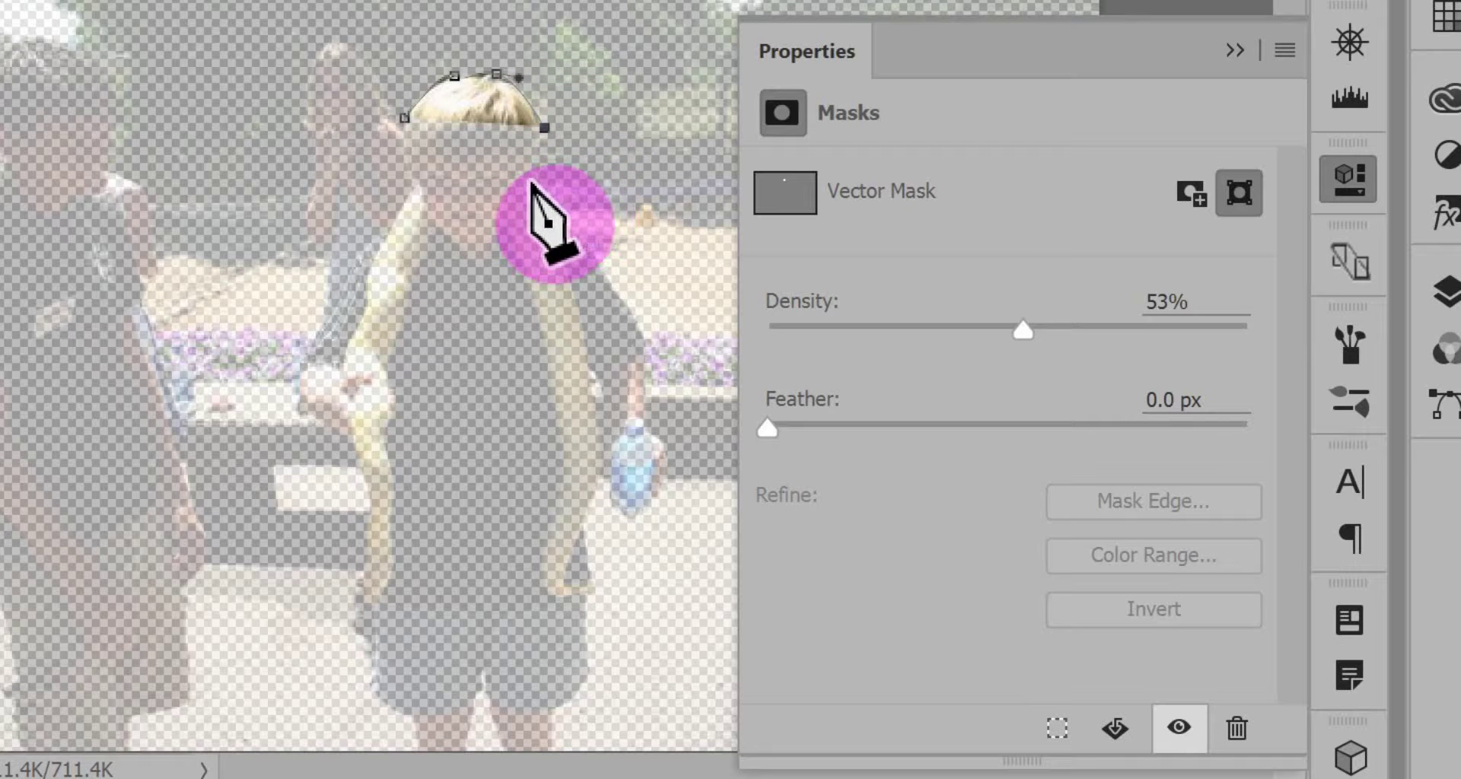
{"action": "key", "text": "Escape"}
{"action": "left_click_drag", "start_coordinate": [527, 184], "coordinate": [526, 196]}
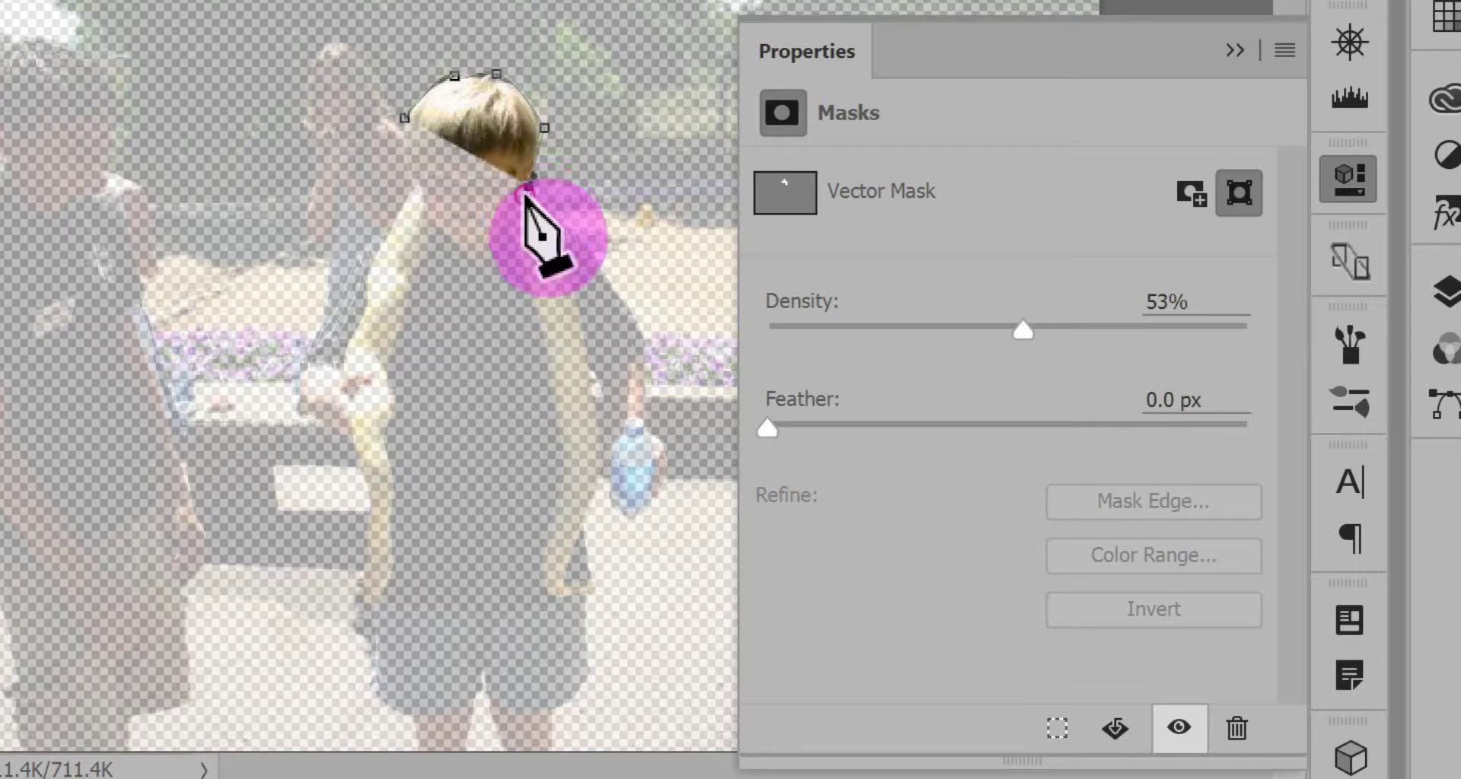
{"action": "left_click", "coordinate": [575, 232]}
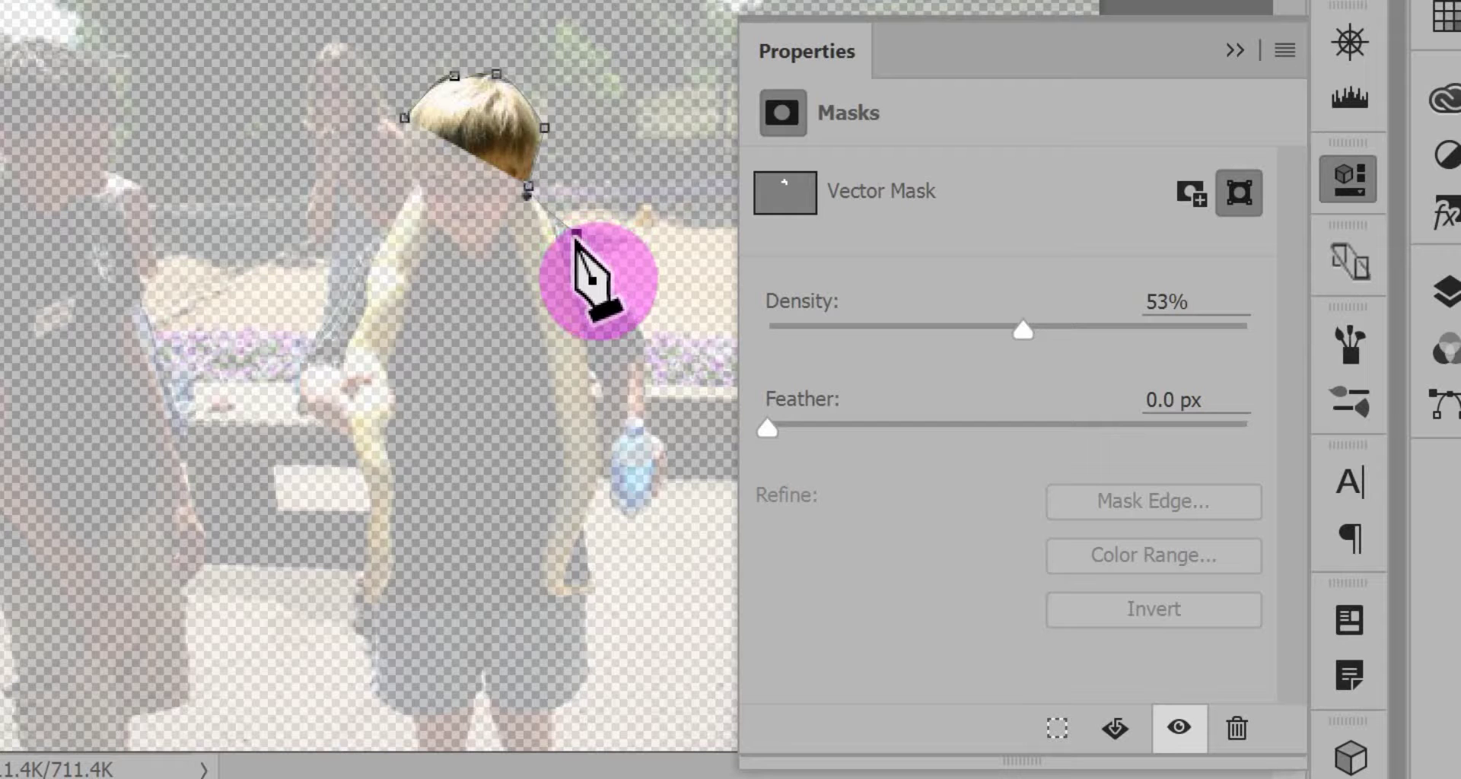
{"action": "left_click", "coordinate": [610, 287]}
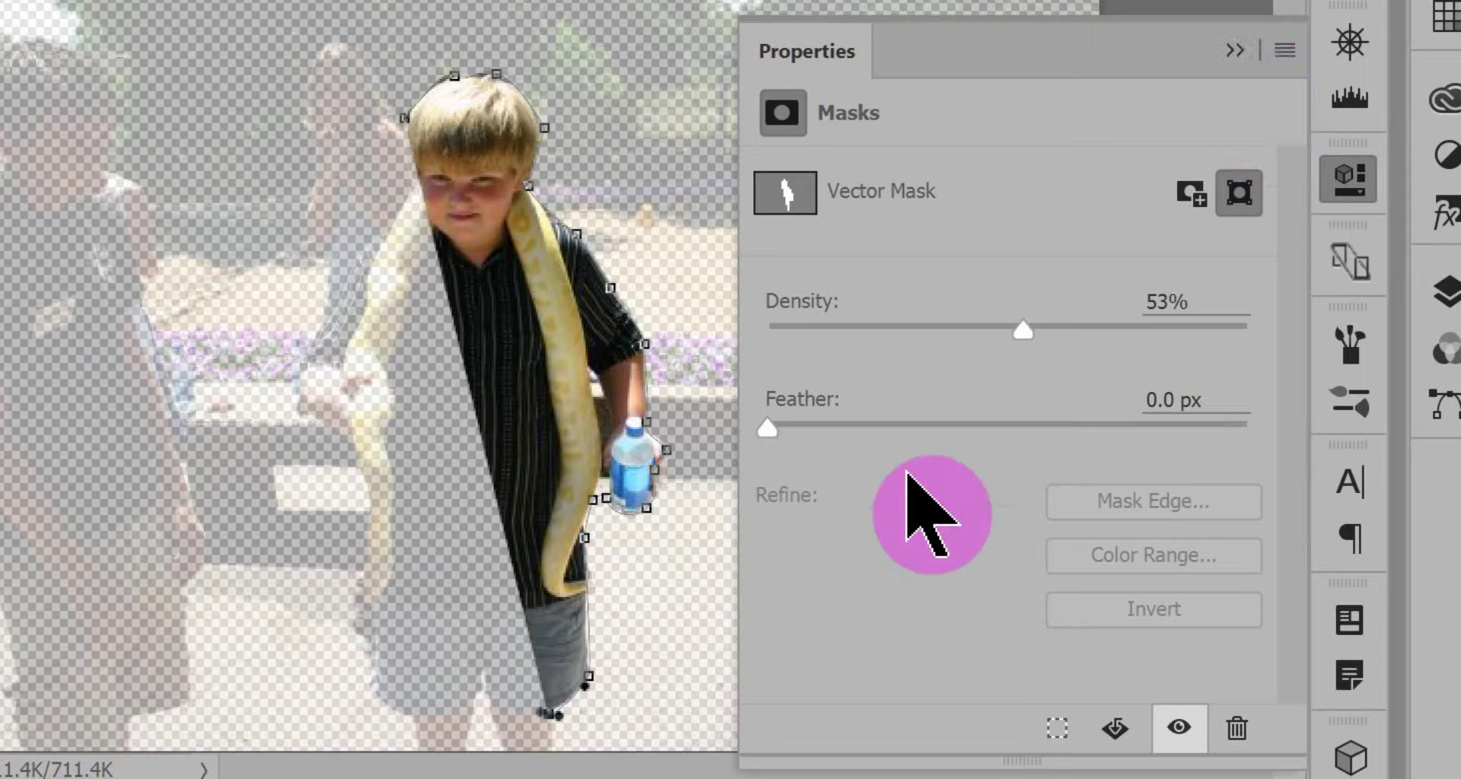
- Trace the path around the boy's legs, with anchor points at the image's lower edge and between his legs
{"action": "left_click", "coordinate": [554, 746]}
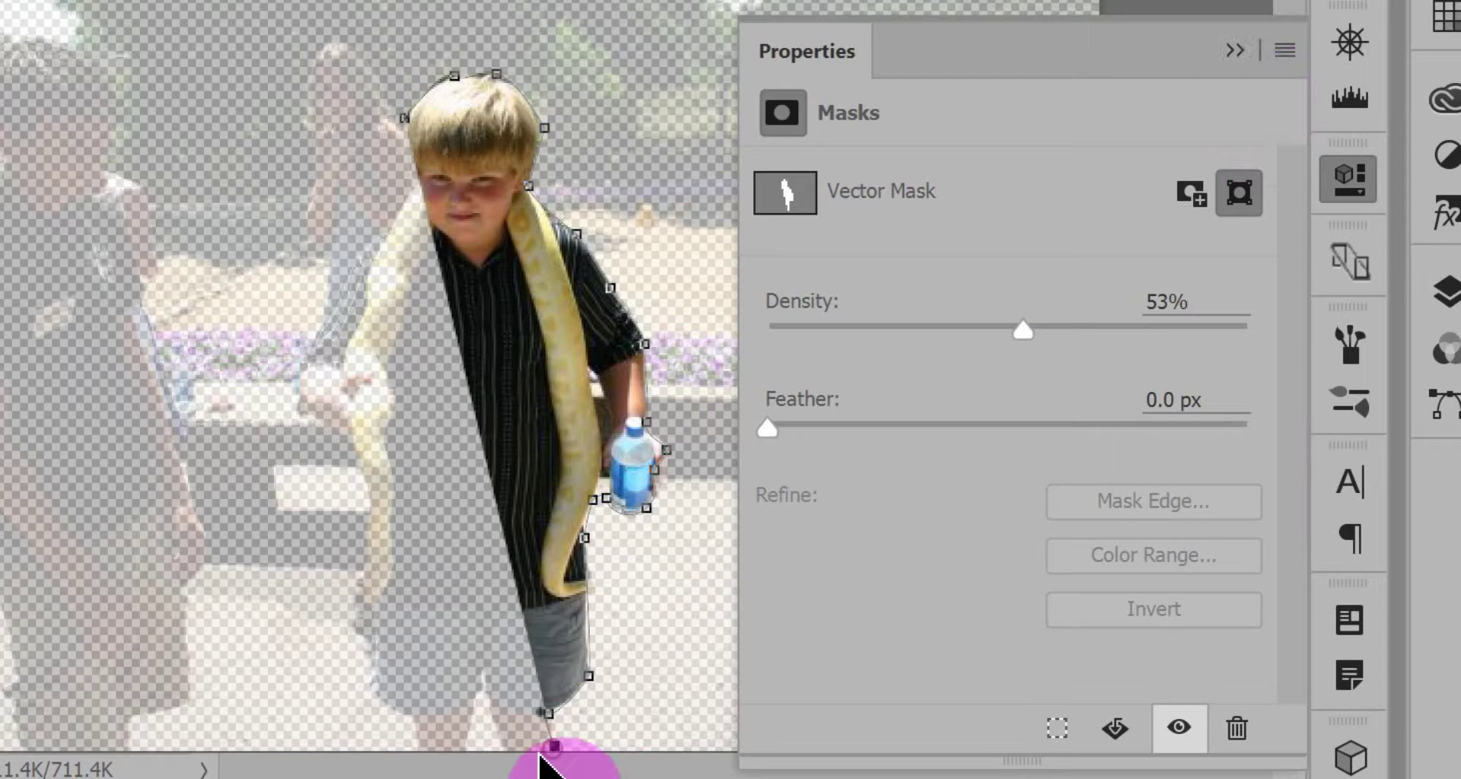
{"action": "left_click", "coordinate": [493, 750]}
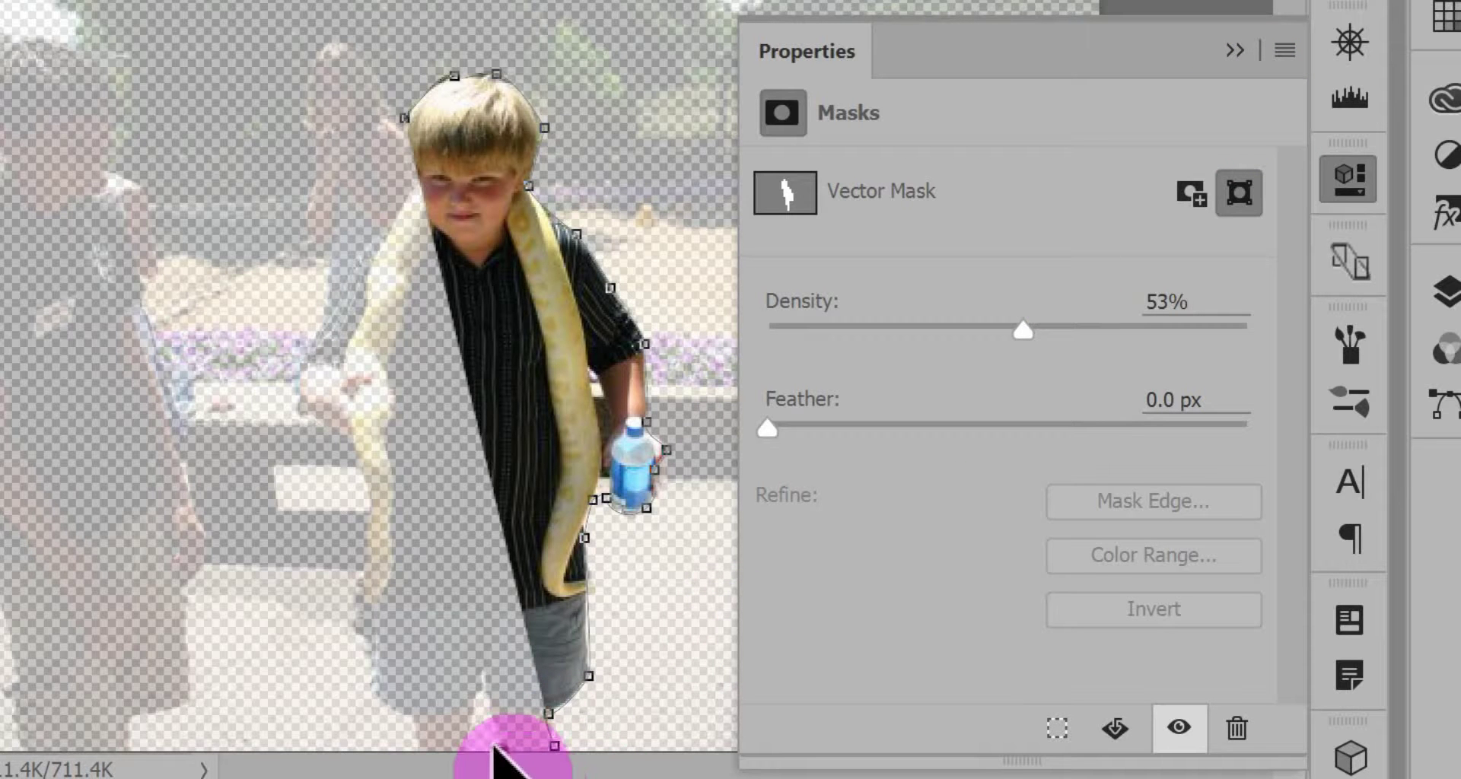
{"action": "left_click", "coordinate": [480, 696]}
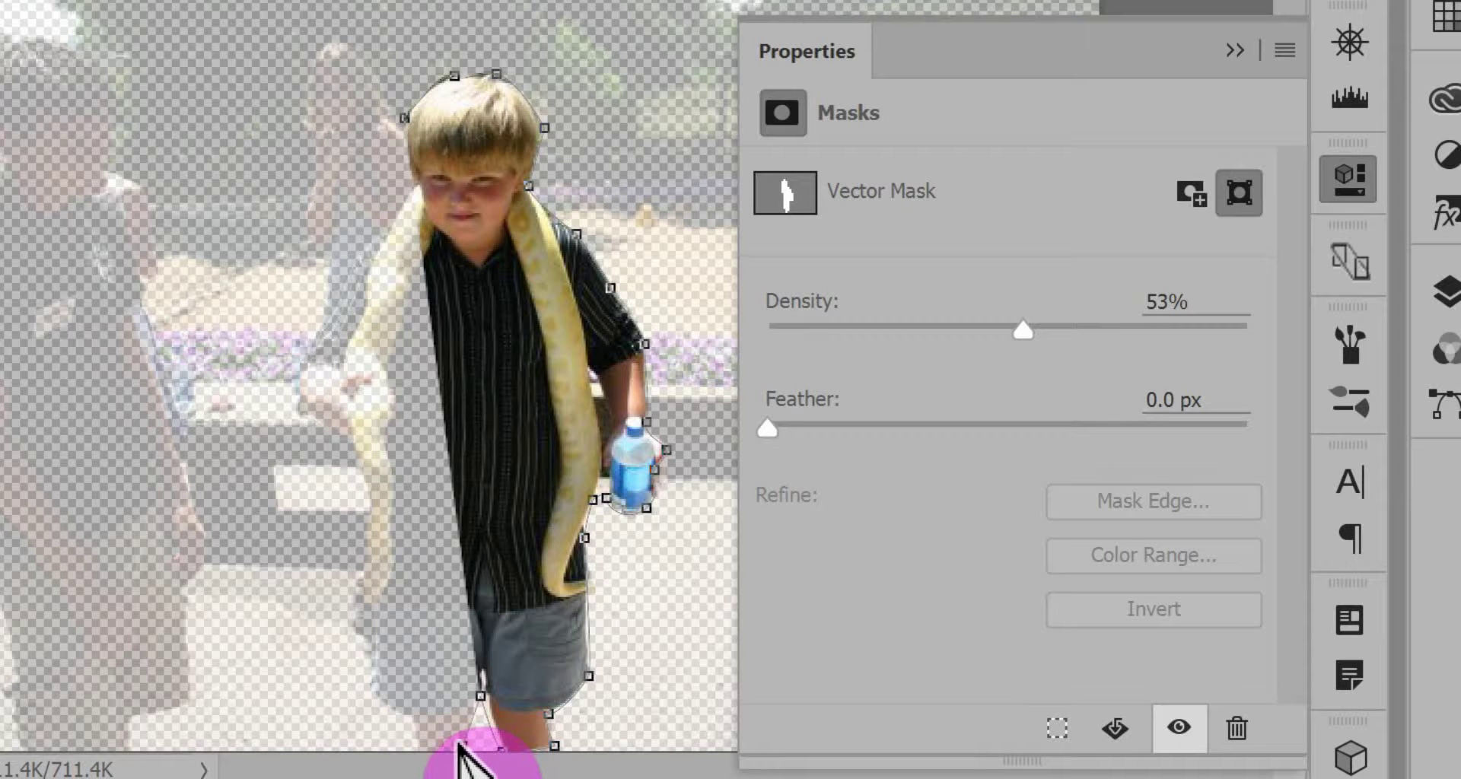
{"action": "left_click", "coordinate": [472, 746]}
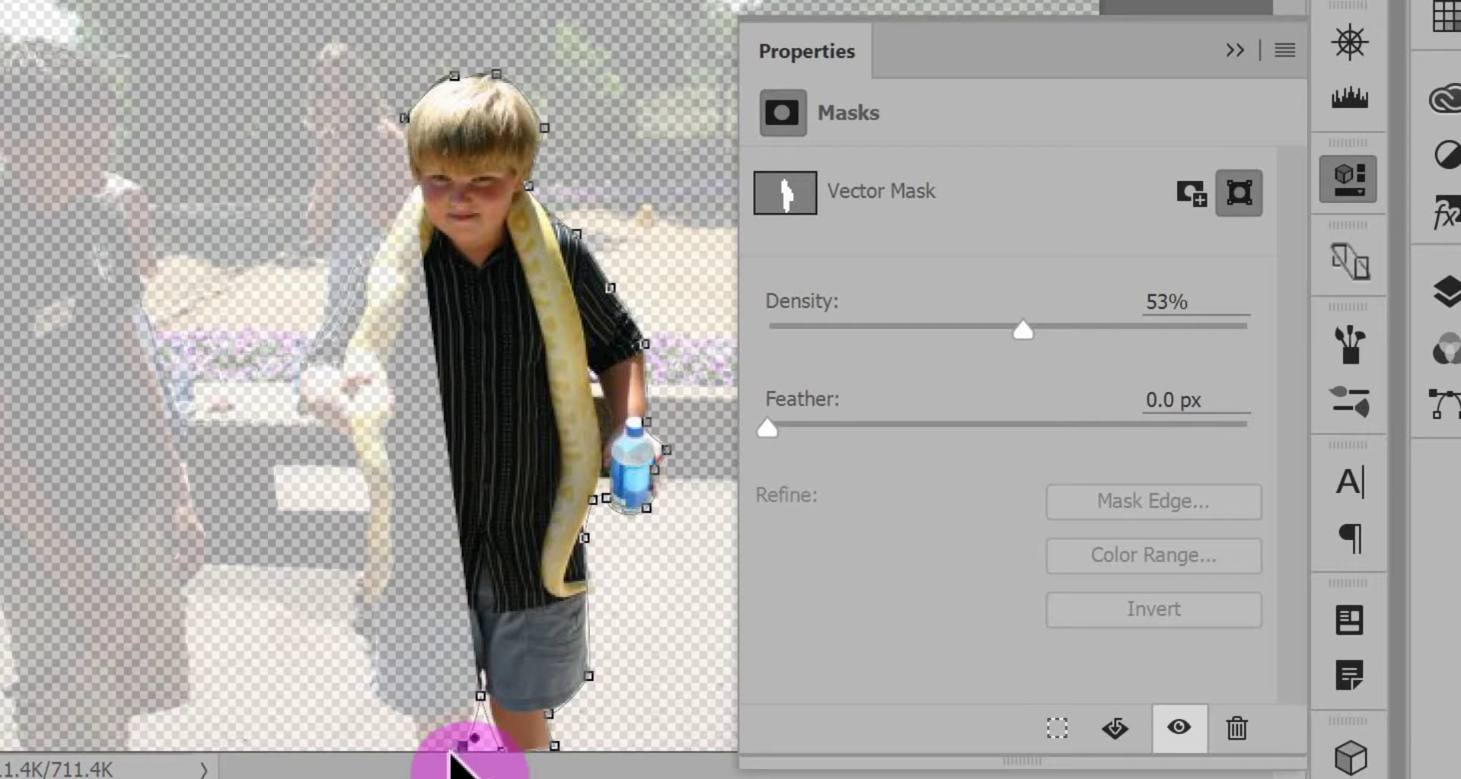
- Trace up the shorts, snake and bent arm over the shoulder, close the path at its starting anchor, and show the layer's mask
{"action": "left_click", "coordinate": [404, 118]}
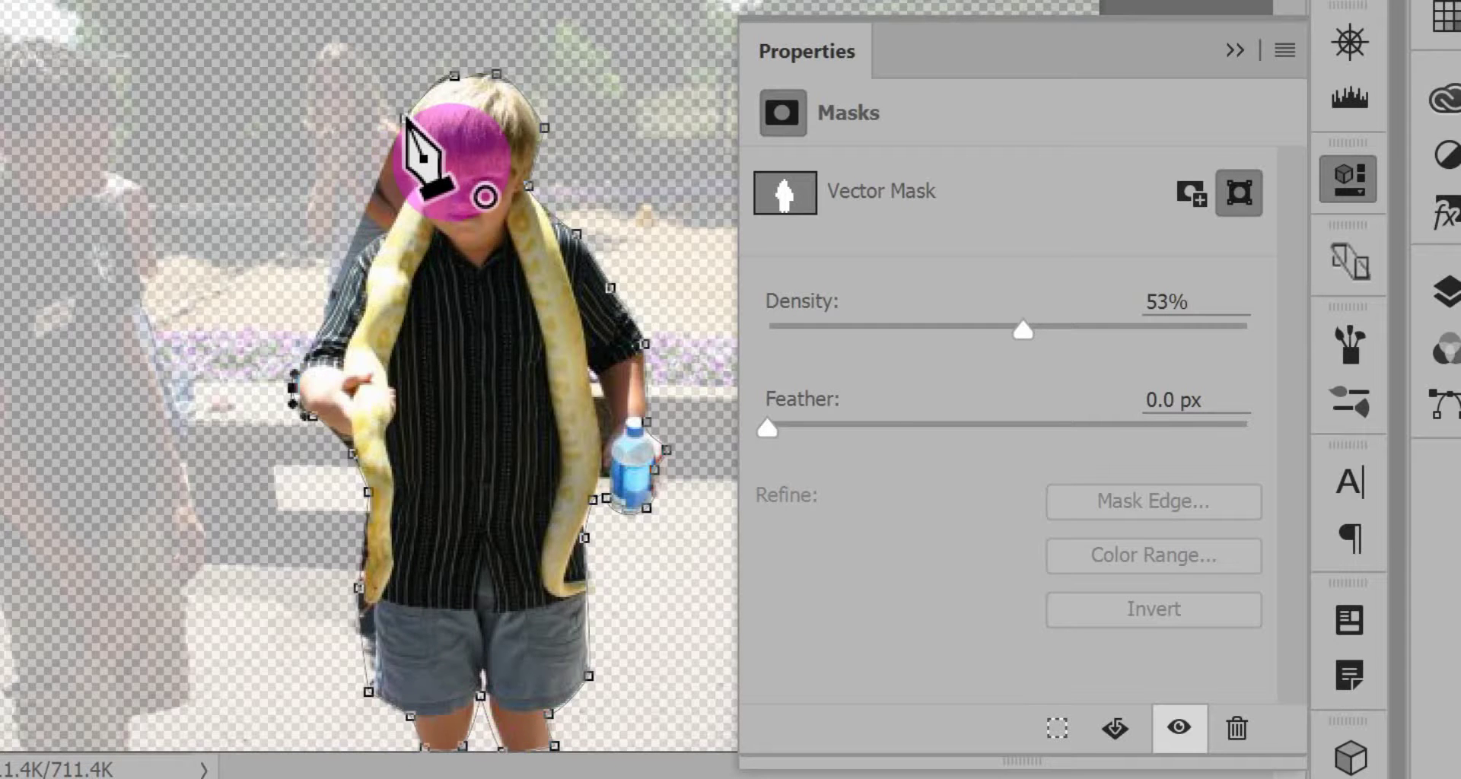
{"action": "left_click", "coordinate": [348, 270]}
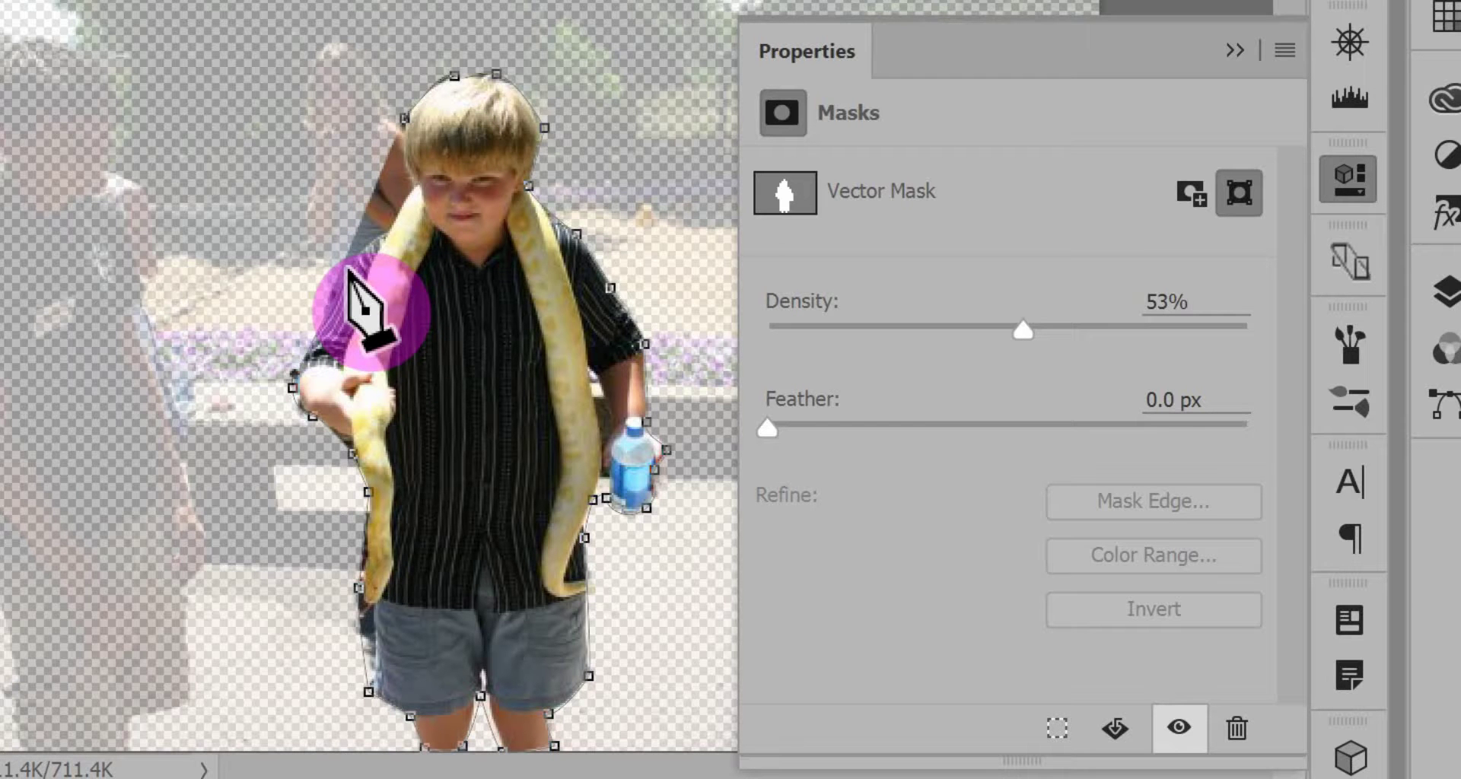
{"action": "left_click", "coordinate": [391, 227]}
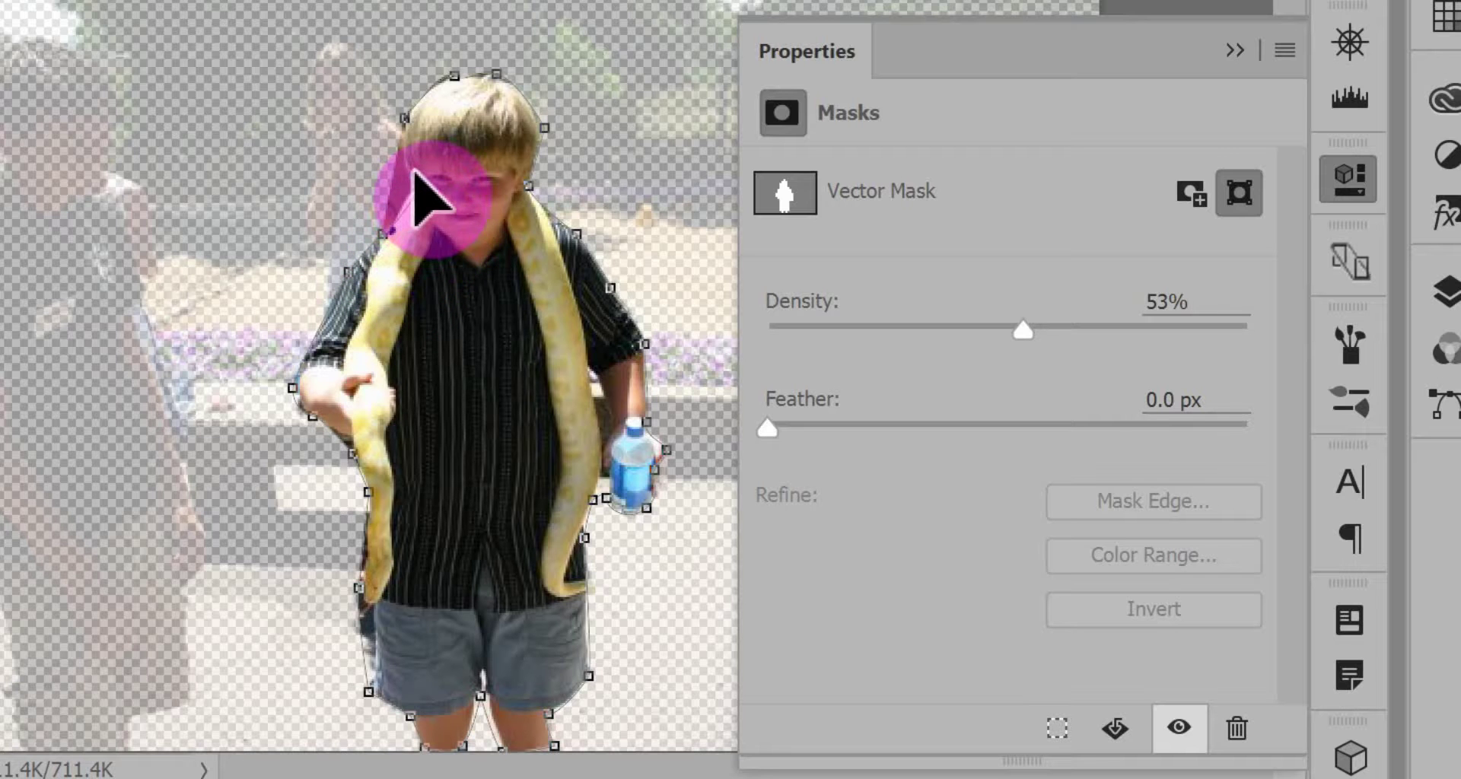
{"action": "left_click", "coordinate": [404, 119]}
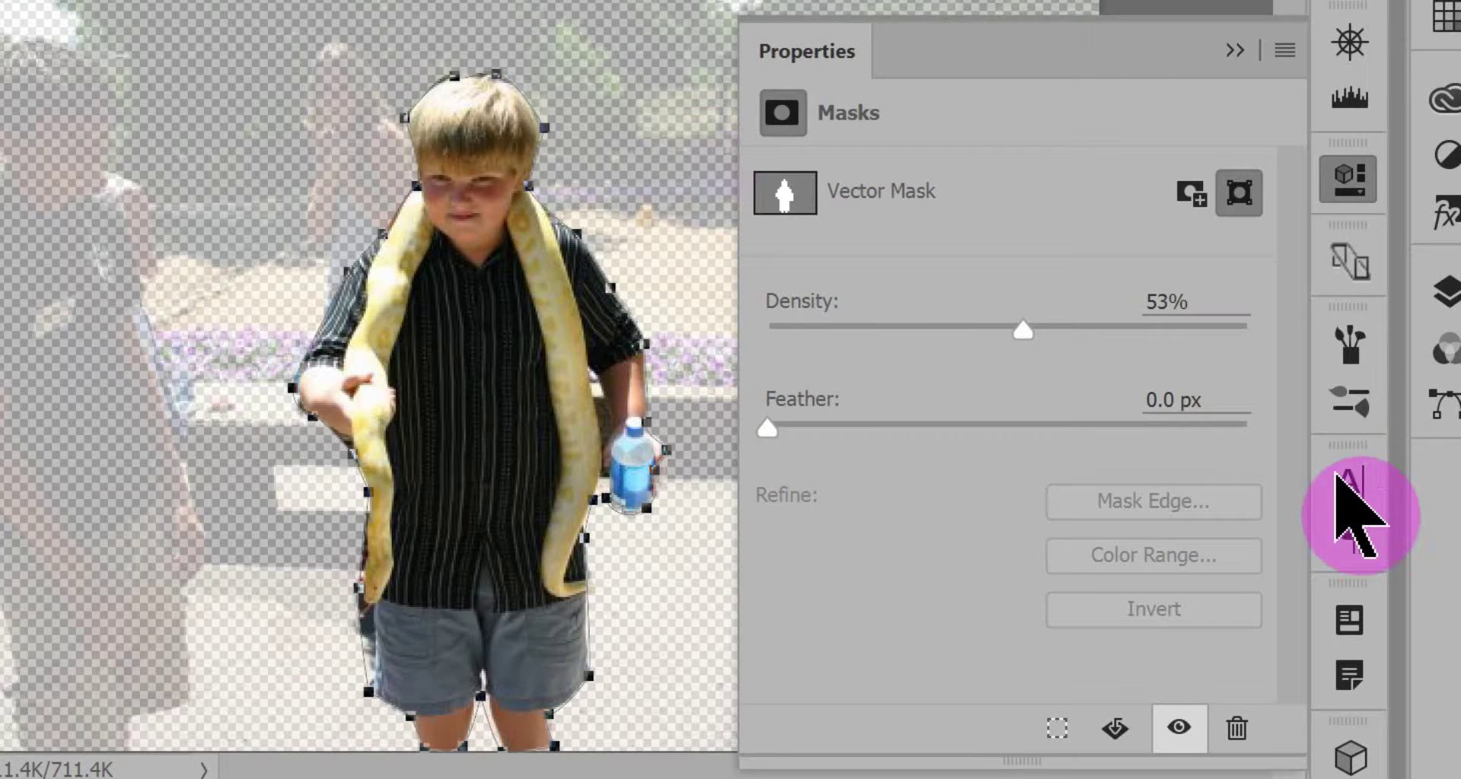
{"action": "left_click", "coordinate": [1442, 298]}
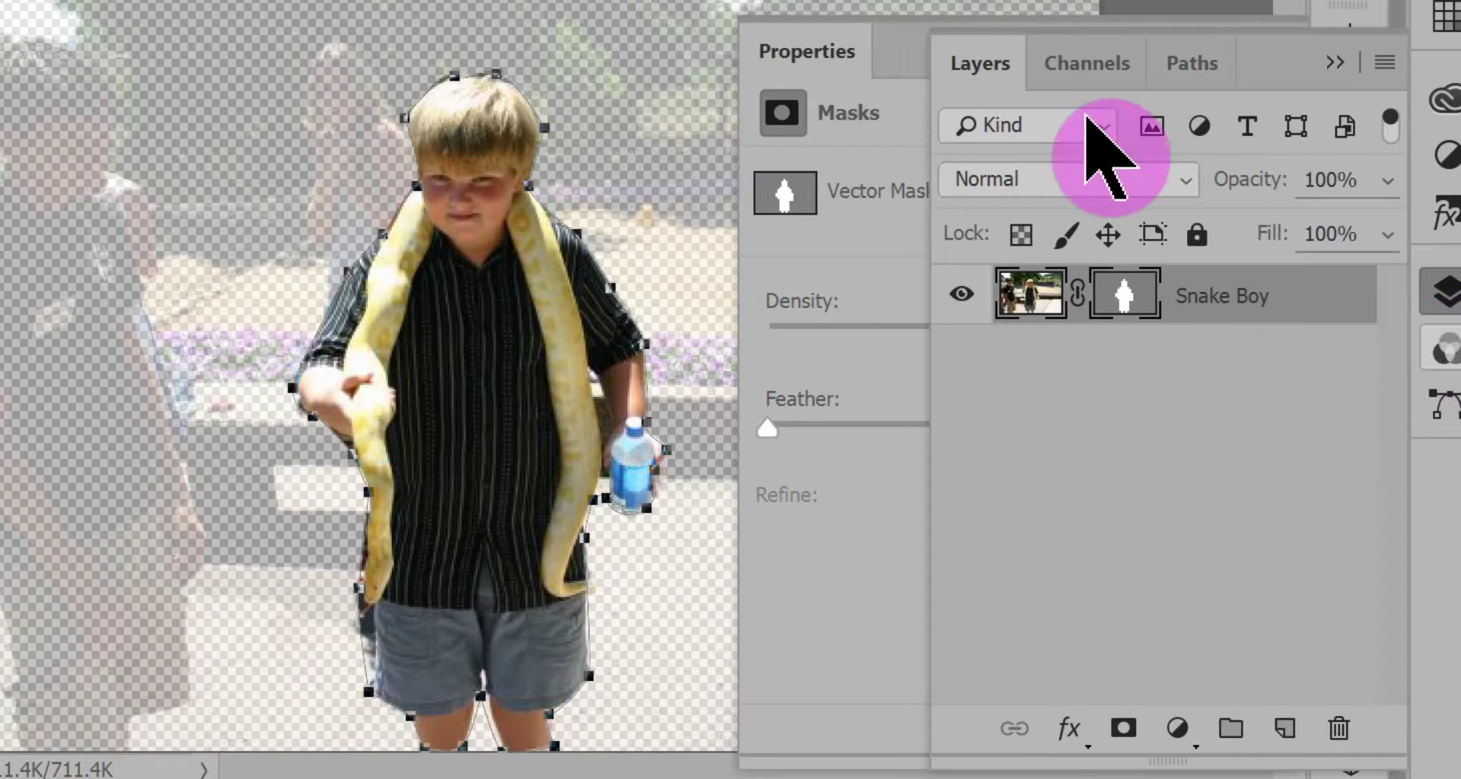
- Check the path entry of the Snake Boy layer's vector mask, return to the layer list, and collapse the open panels
{"action": "left_click", "coordinate": [1189, 66]}
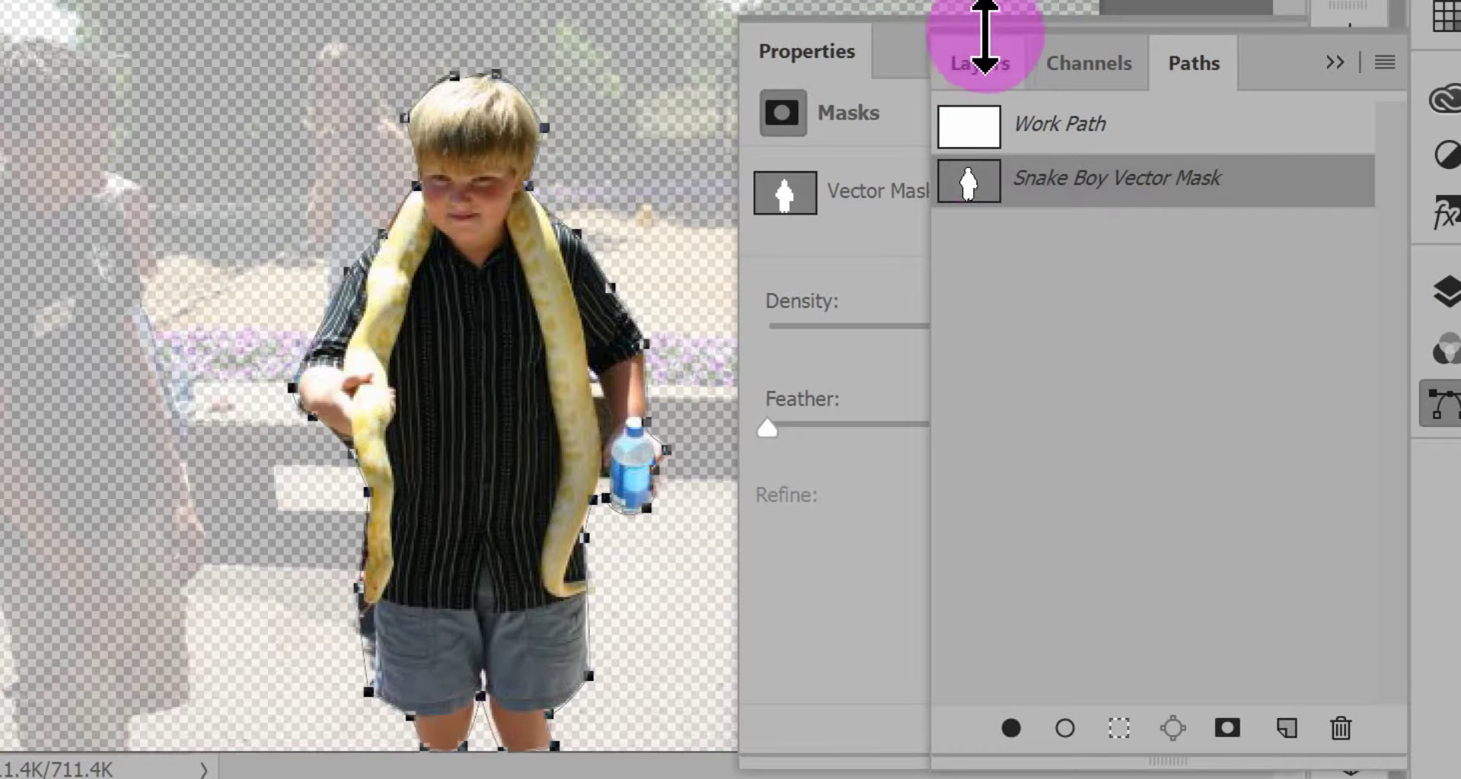
{"action": "left_click", "coordinate": [977, 67]}
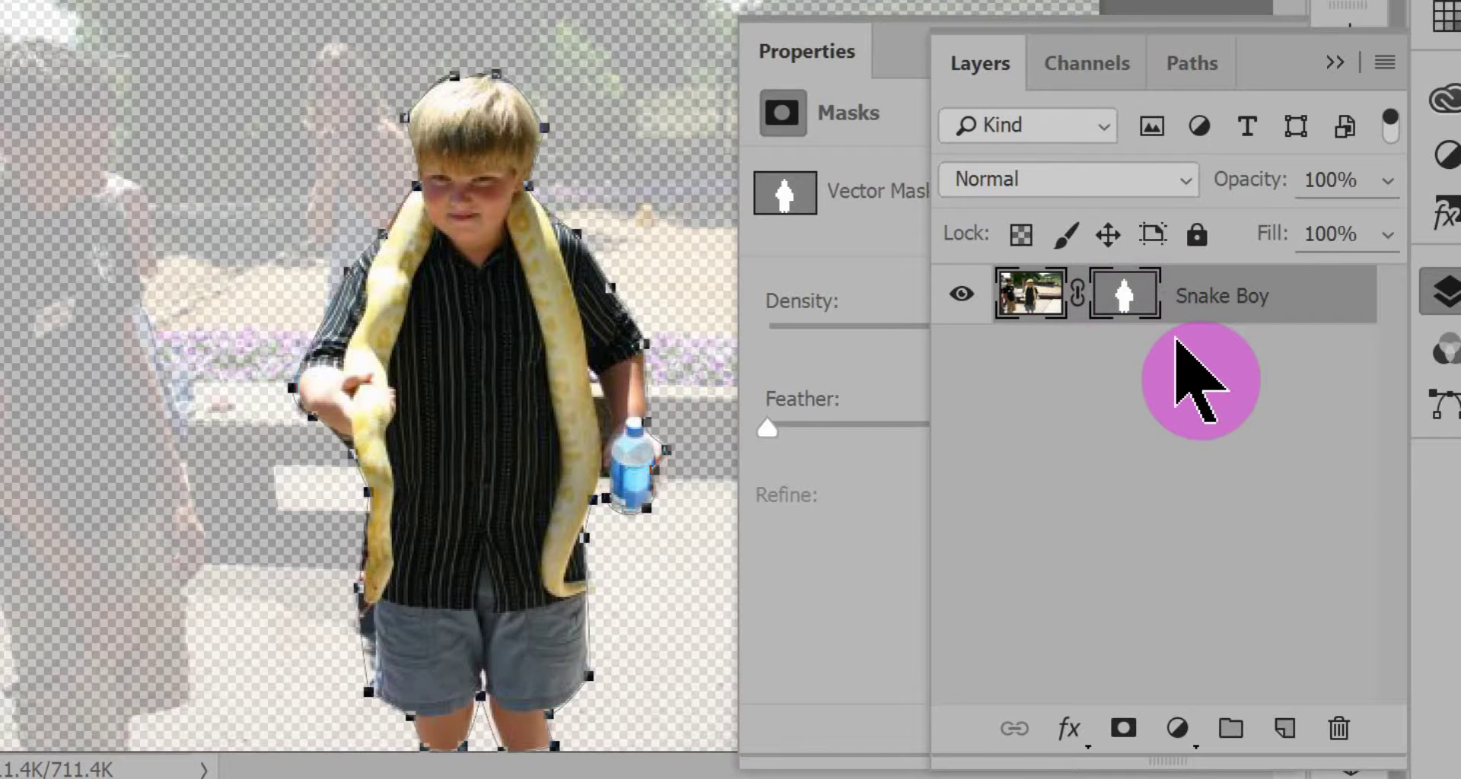
{"action": "left_click", "coordinate": [1335, 63]}
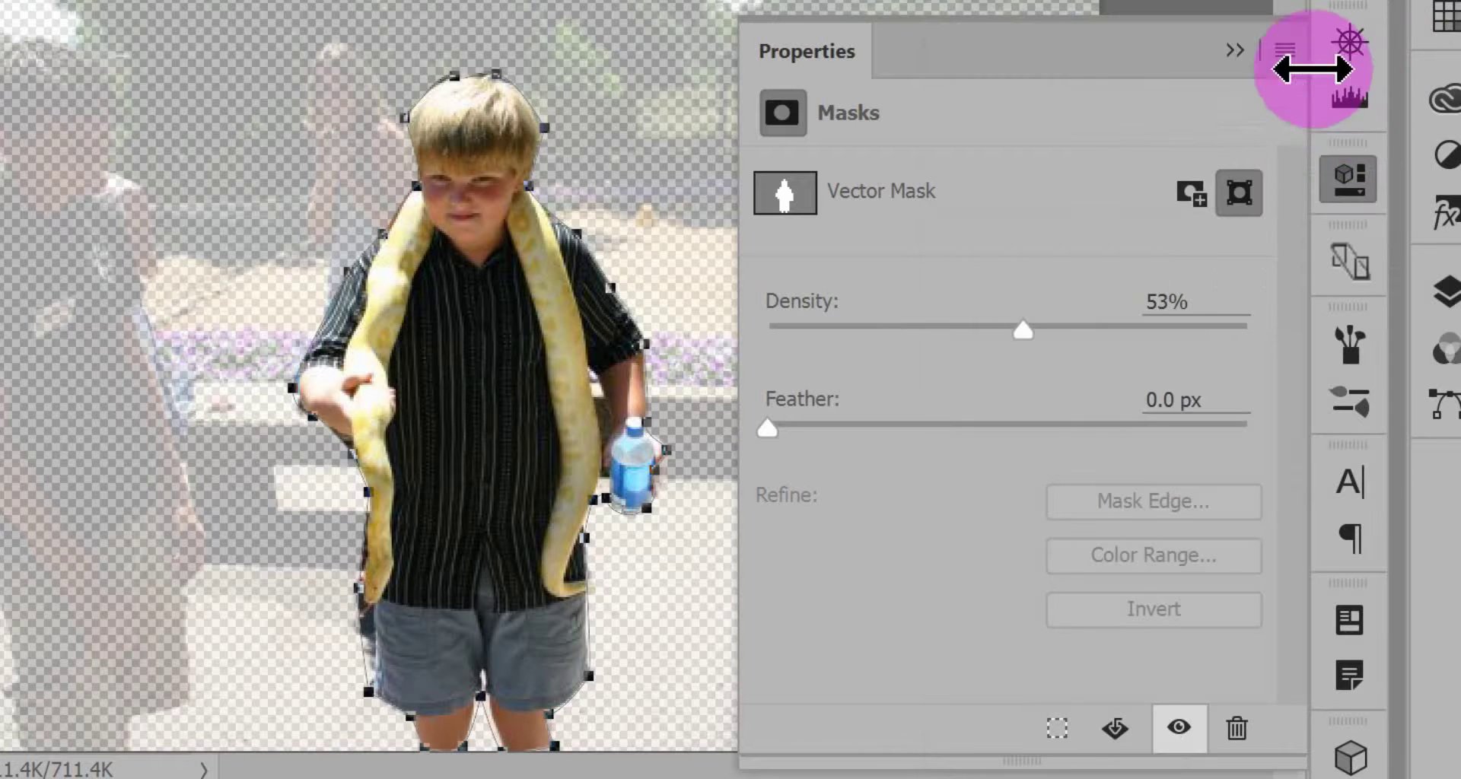
{"action": "left_click", "coordinate": [1234, 50]}
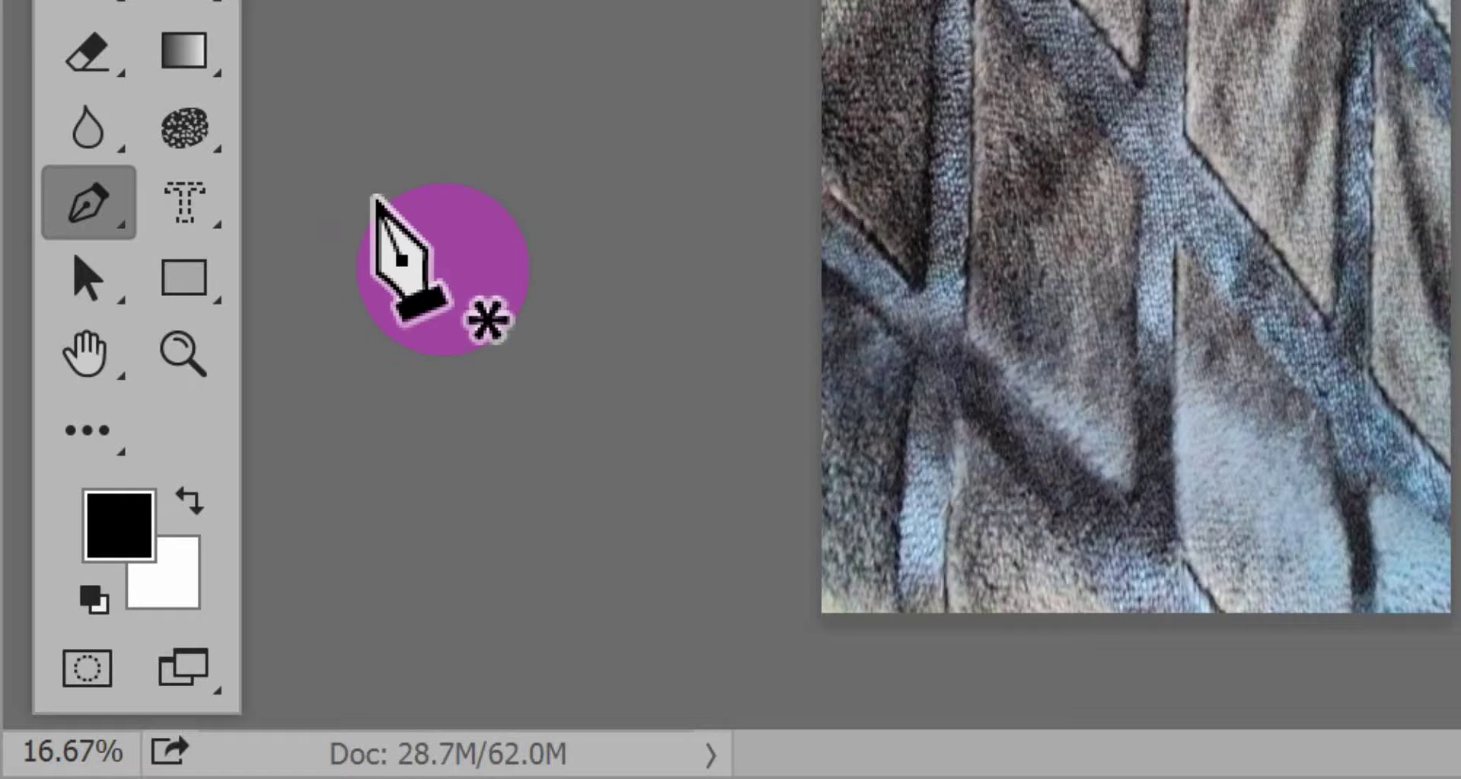
- Activate the Custom Shape tool and choose the concentric-ring target as its shape
{"action": "left_click", "coordinate": [200, 288]}
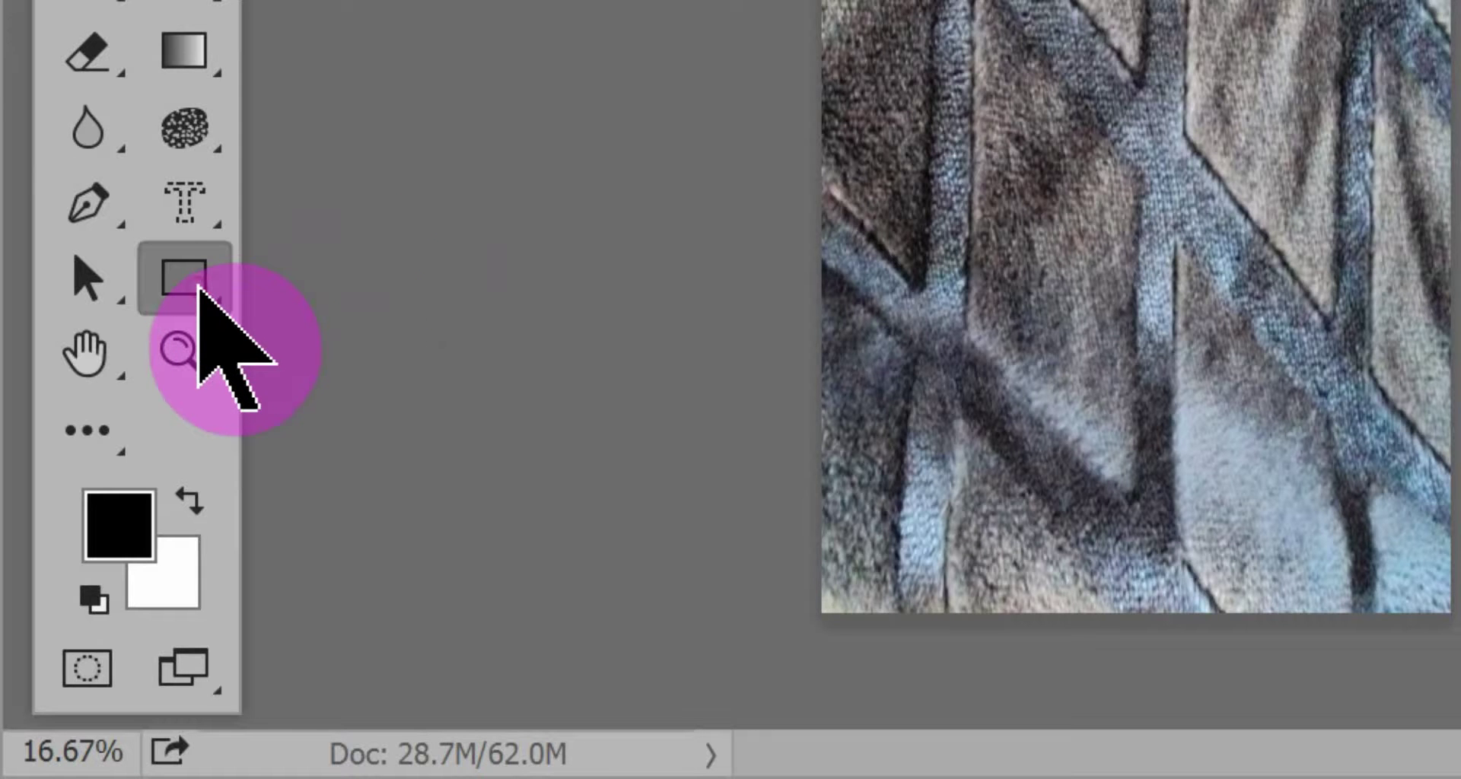
{"action": "left_click", "coordinate": [198, 286]}
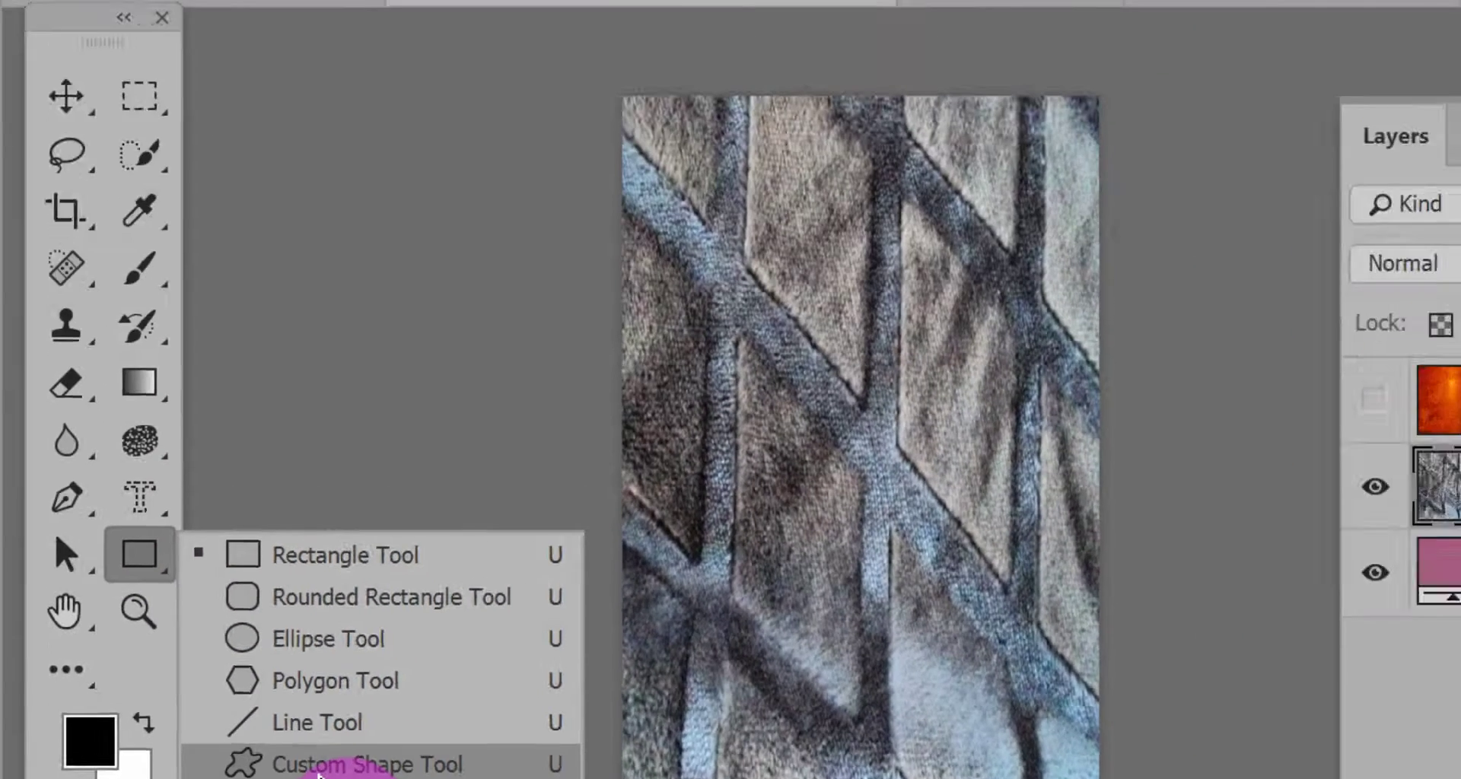
{"action": "left_click", "coordinate": [342, 557]}
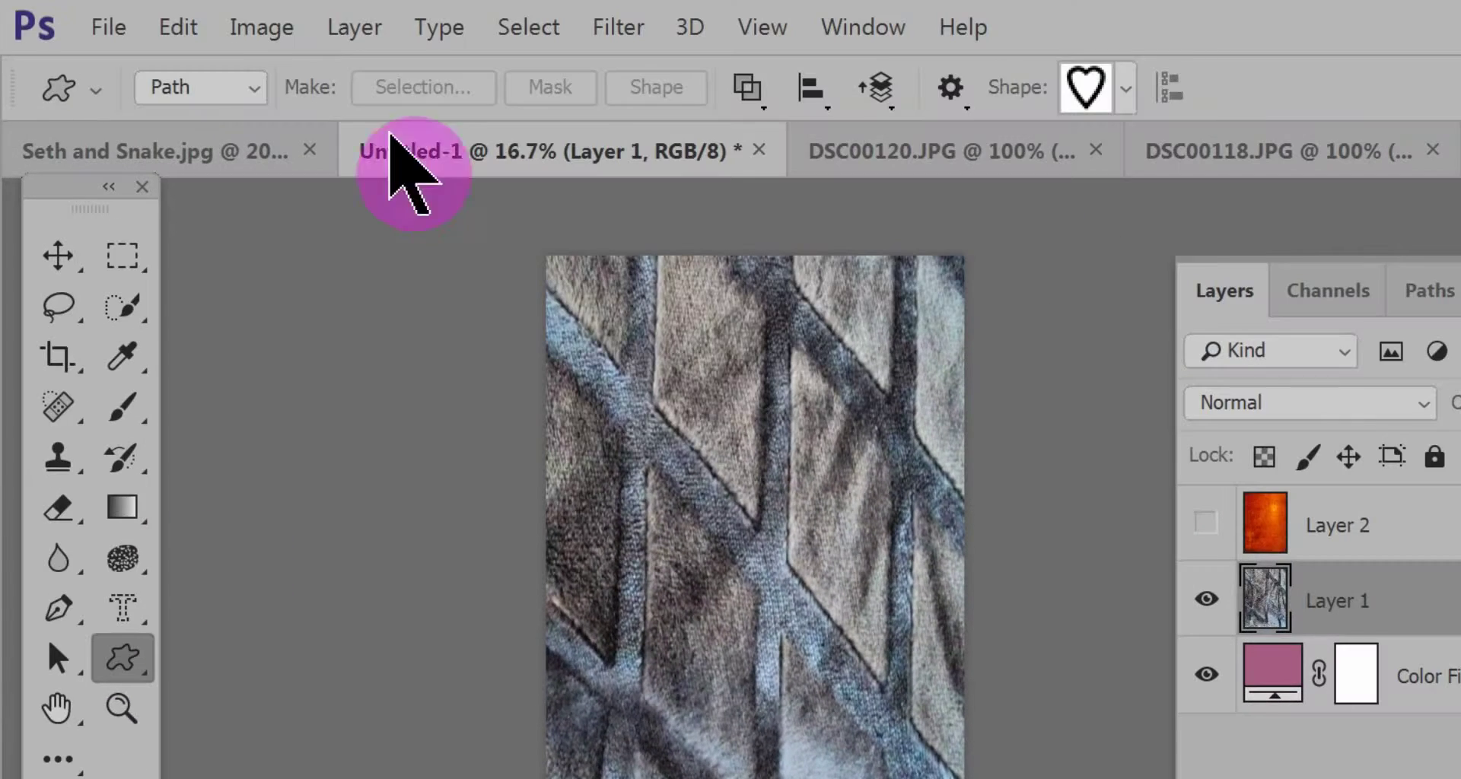
{"action": "left_click", "coordinate": [1125, 89]}
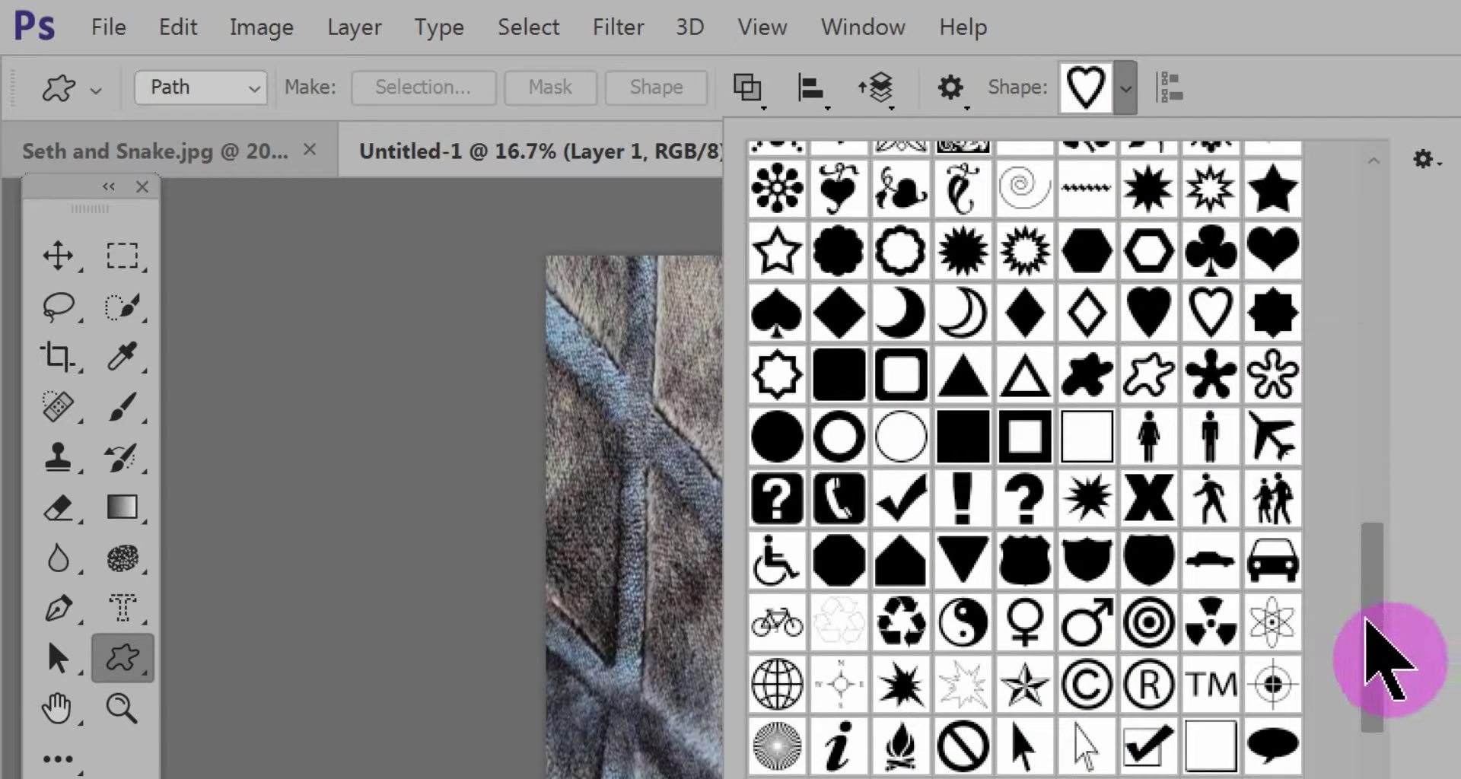
{"action": "left_click_drag", "start_coordinate": [1374, 626], "coordinate": [1381, 320]}
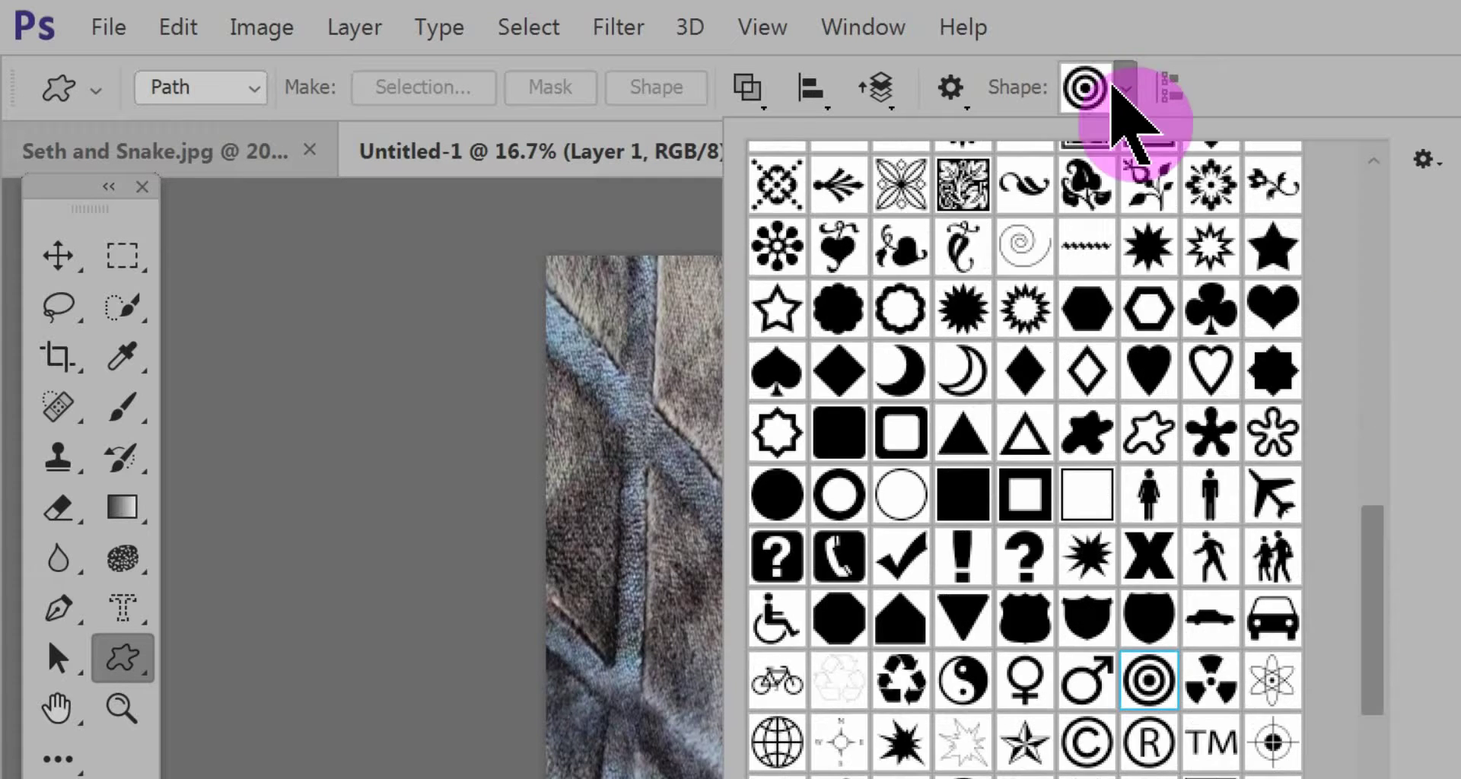
{"action": "left_click", "coordinate": [1124, 88]}
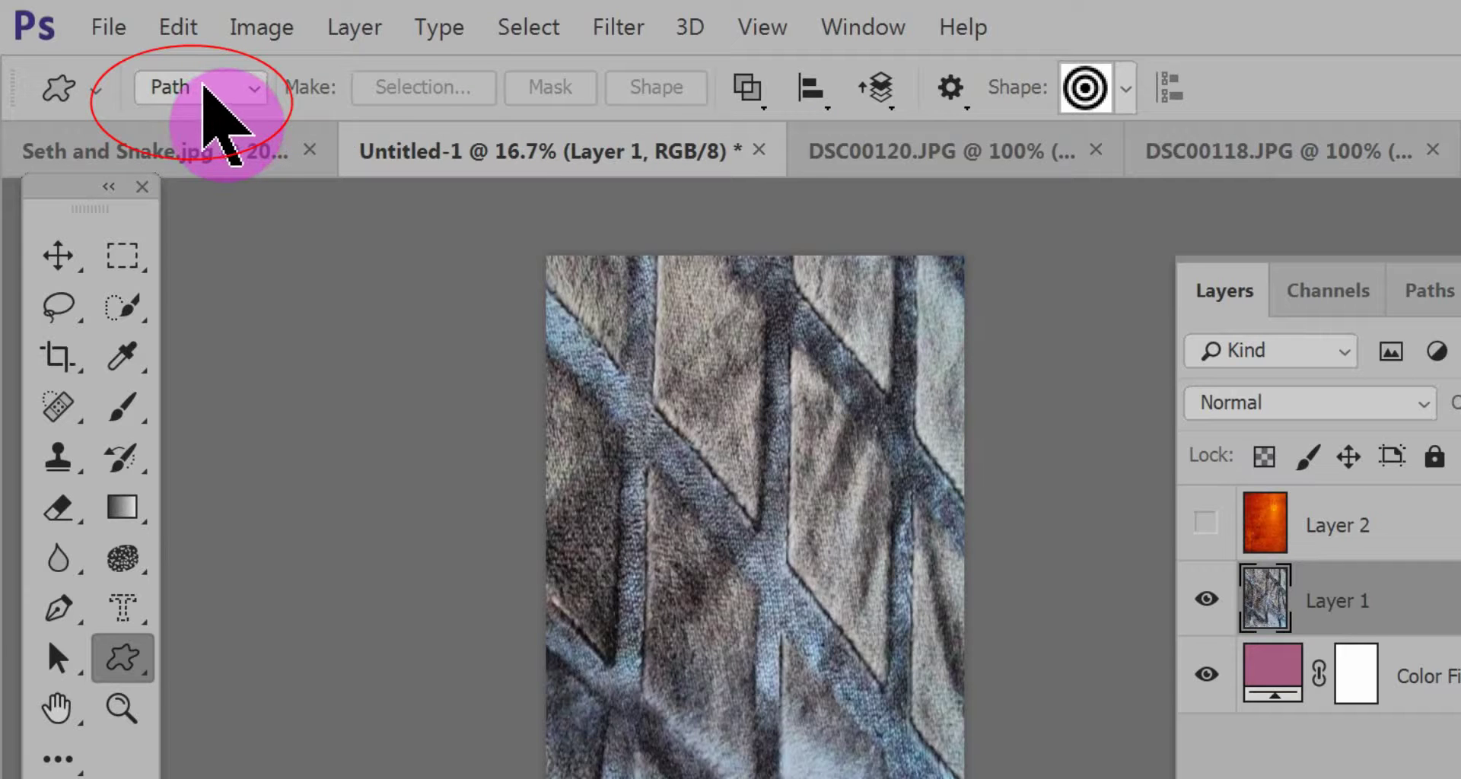
- Keep the Custom Shape tool in Path mode with Exclude Overlapping Shapes as its path operation
{"action": "left_click", "coordinate": [255, 89]}
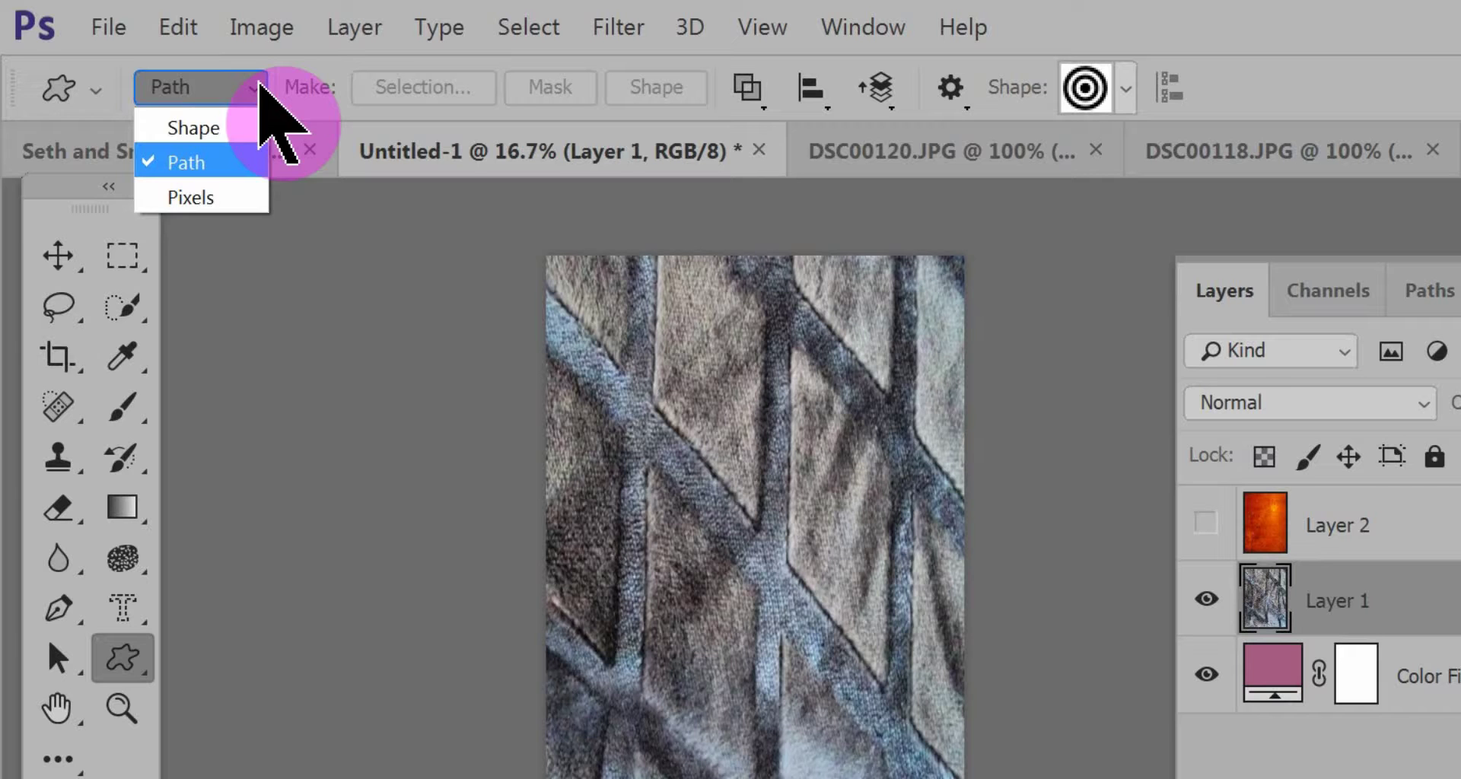
{"action": "left_click", "coordinate": [233, 159]}
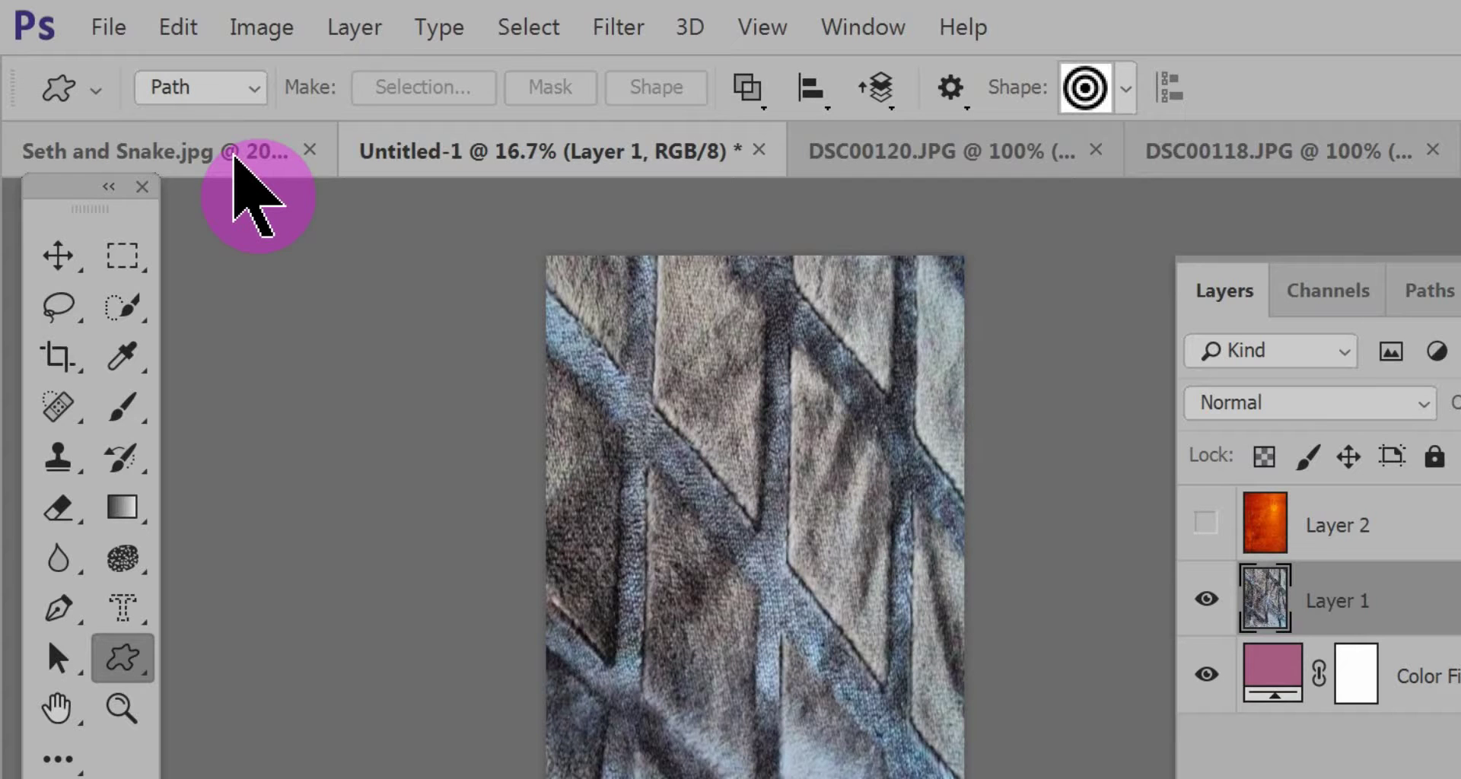
{"action": "left_click", "coordinate": [764, 105]}
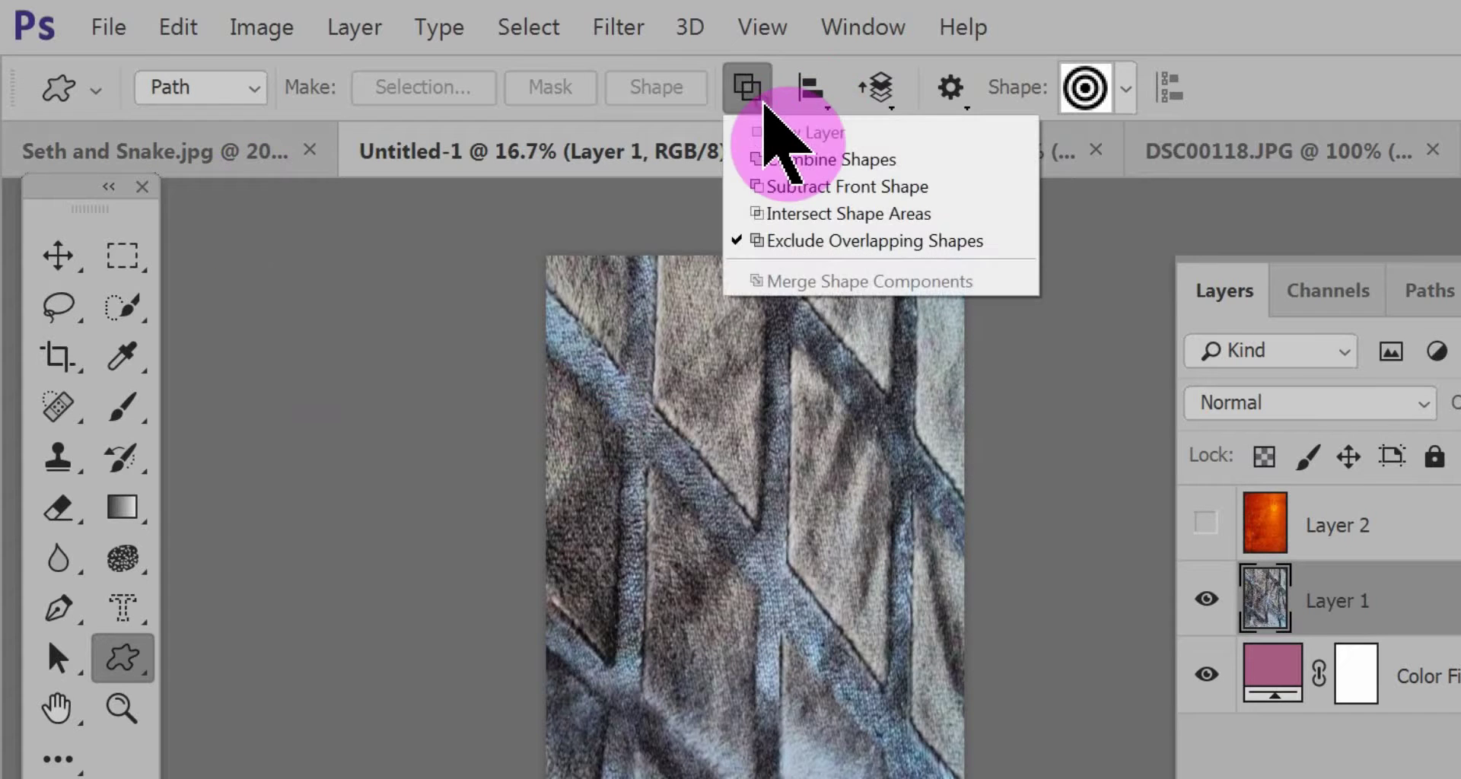
{"action": "left_click", "coordinate": [813, 242]}
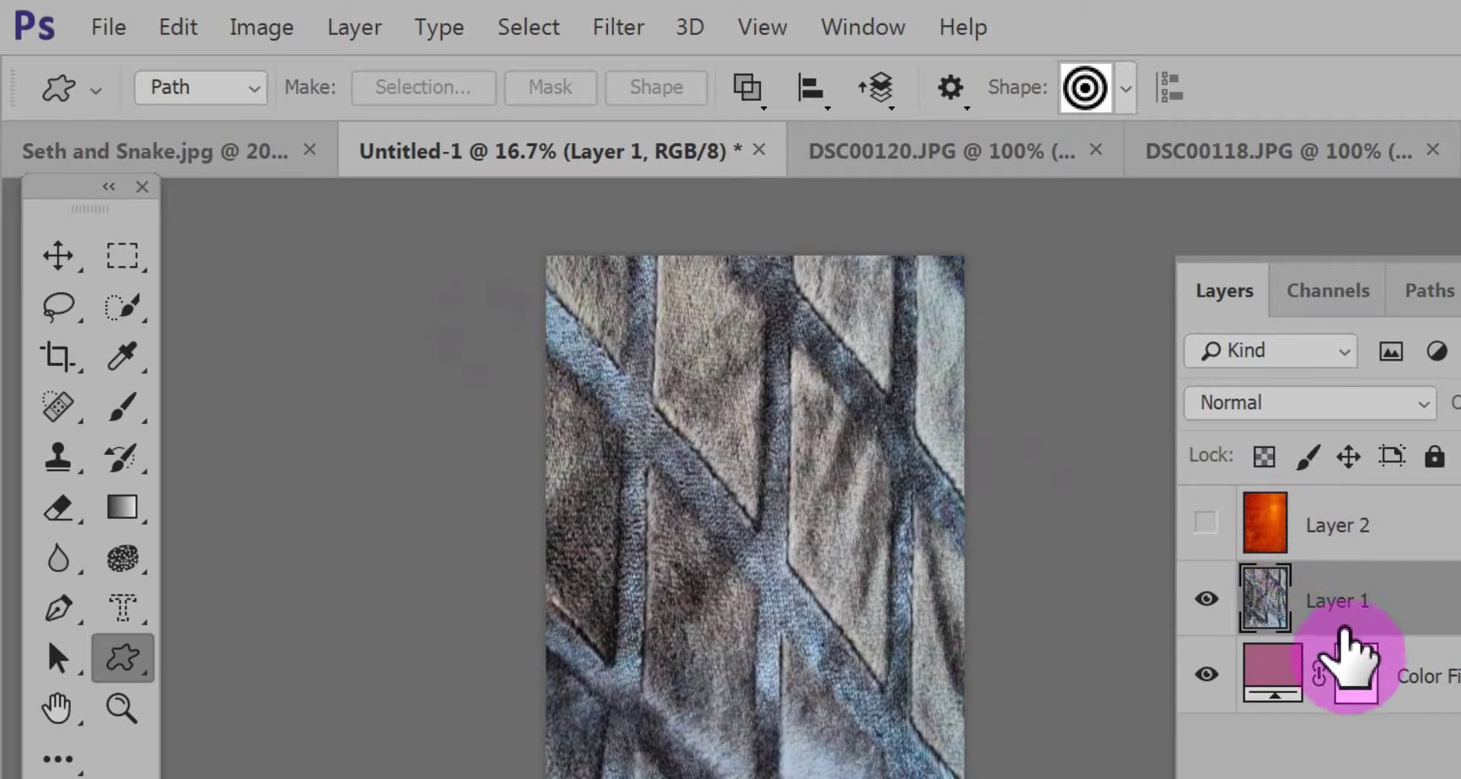
- Add a vector mask to Layer 1 that reveals the entire layer
{"action": "left_click", "coordinate": [1379, 601]}
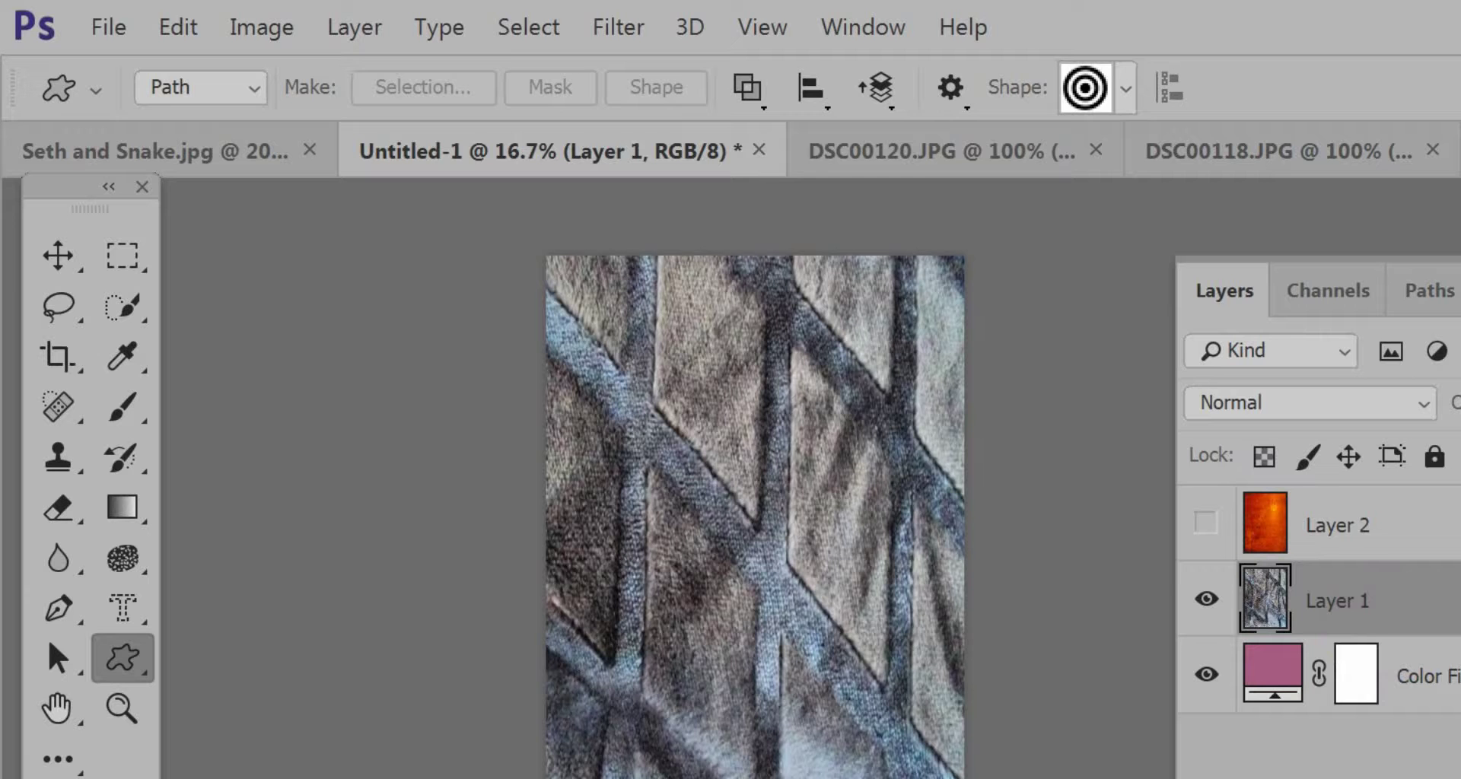
{"action": "left_click", "coordinate": [338, 26]}
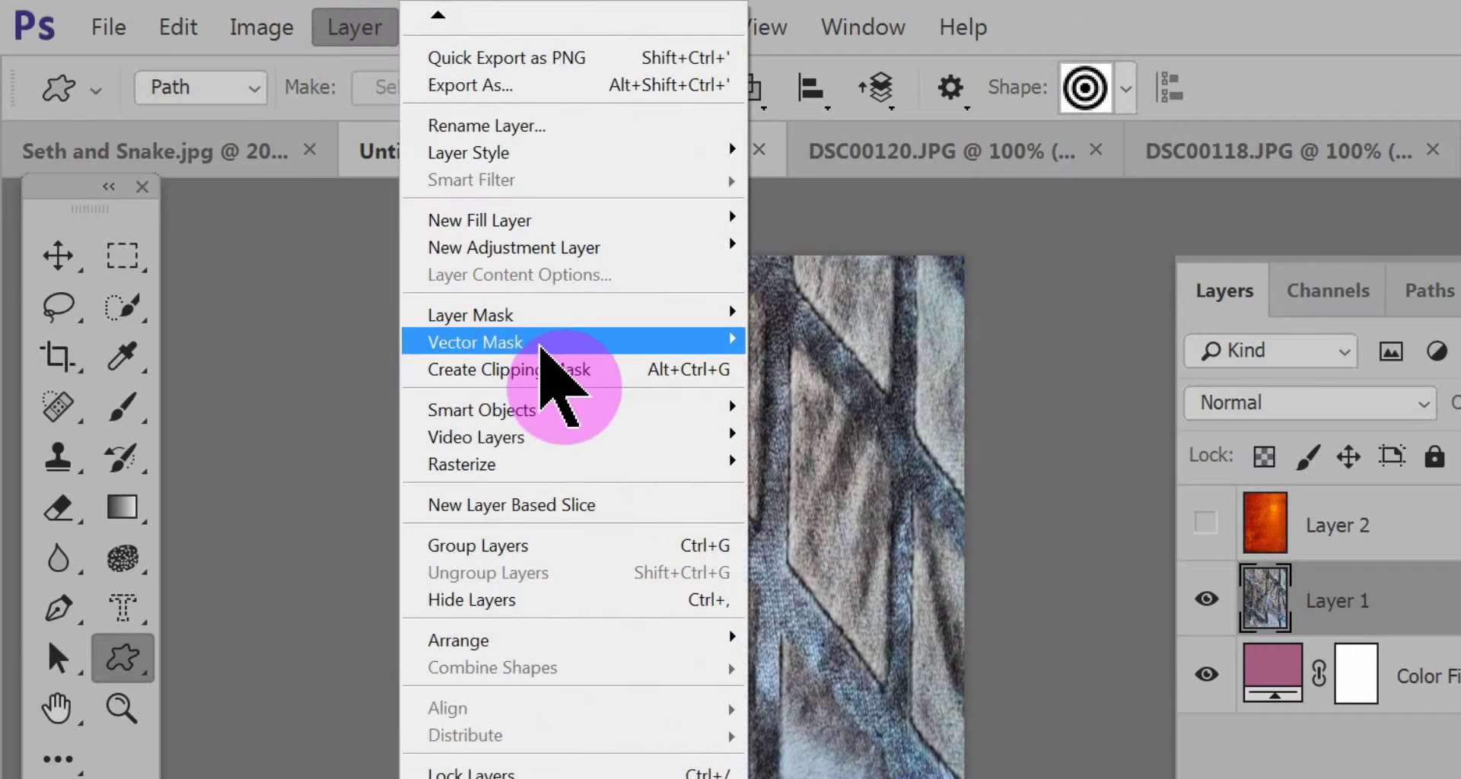
{"action": "mouse_move", "coordinate": [546, 344]}
{"action": "left_click", "coordinate": [768, 342]}
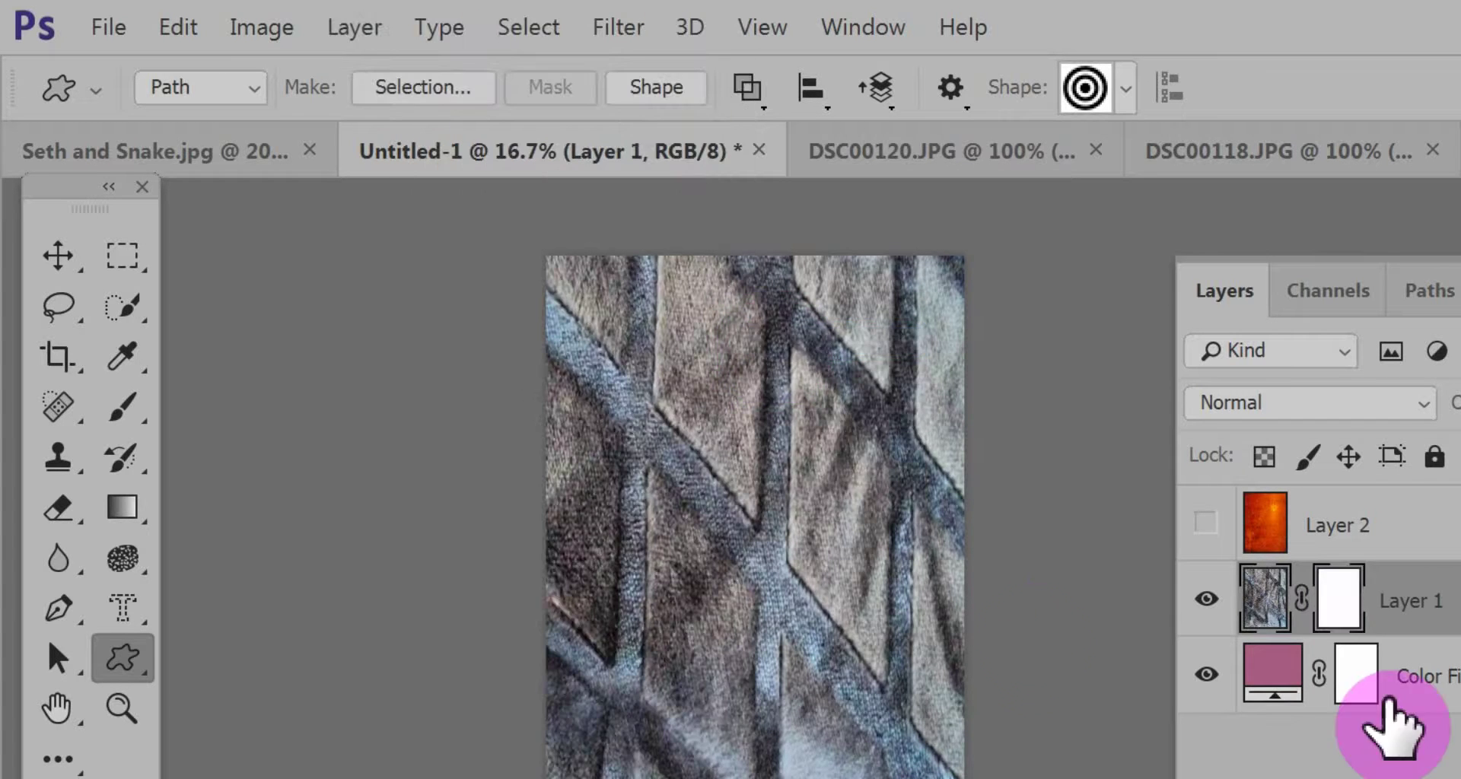
- Draw the target shape as a tall oval spanning most of the canvas in Layer 1's vector mask
{"action": "left_click", "coordinate": [1332, 608]}
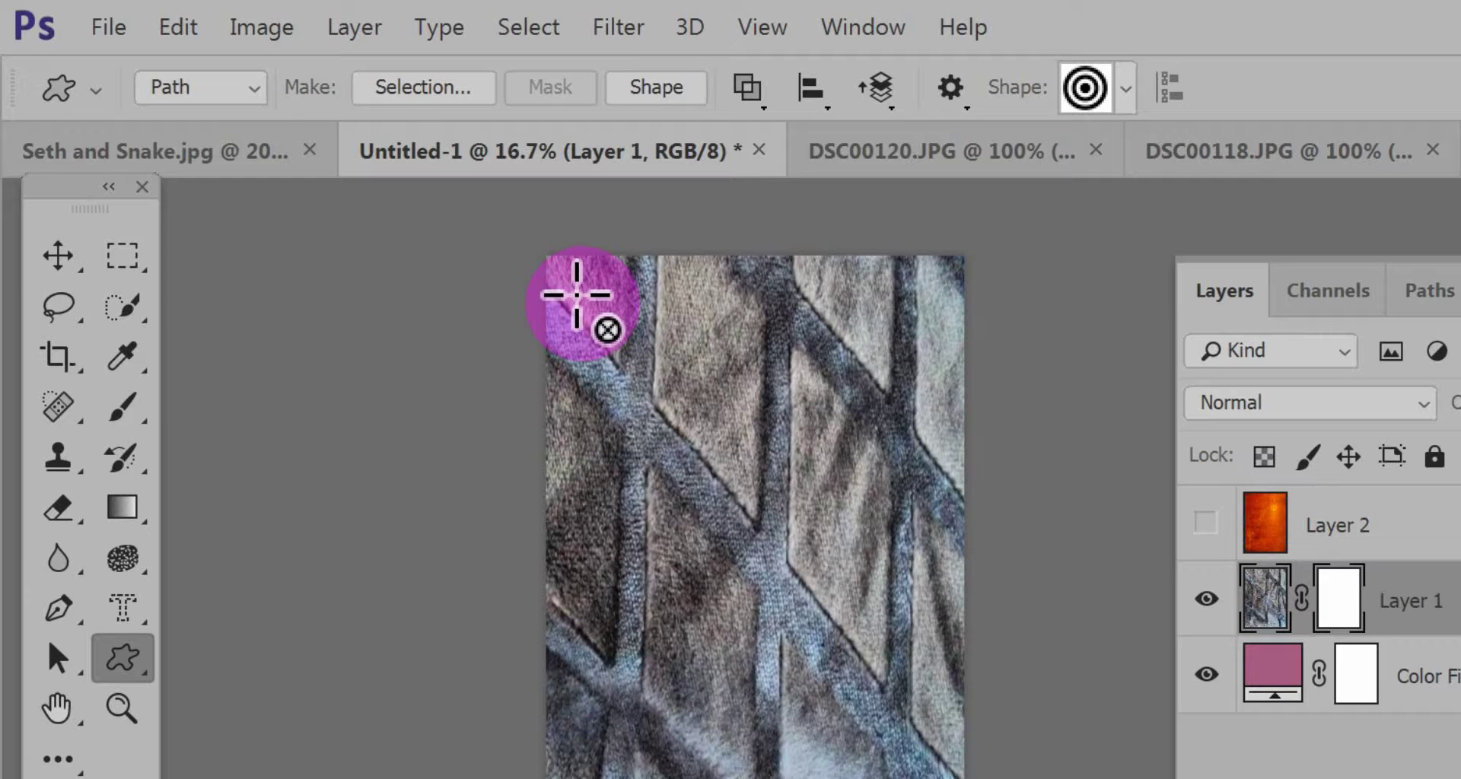
{"action": "key", "text": "shift"}
{"action": "left_click_drag", "start_coordinate": [577, 294], "coordinate": [960, 772]}
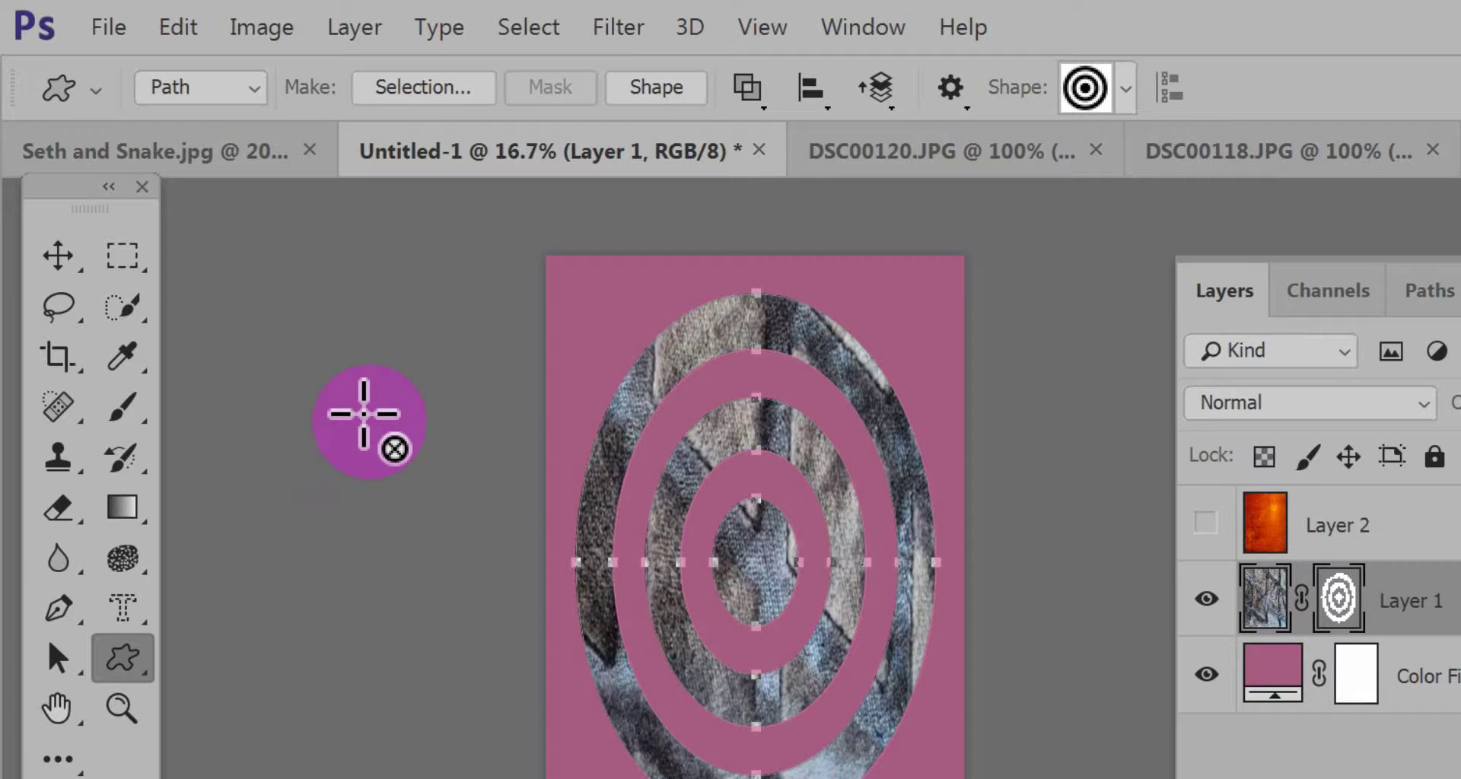
- Try inverting Layer 1's vector mask by switching the target path's operation to Subtract Front Shape, and revert the change
{"action": "left_click", "coordinate": [55, 653]}
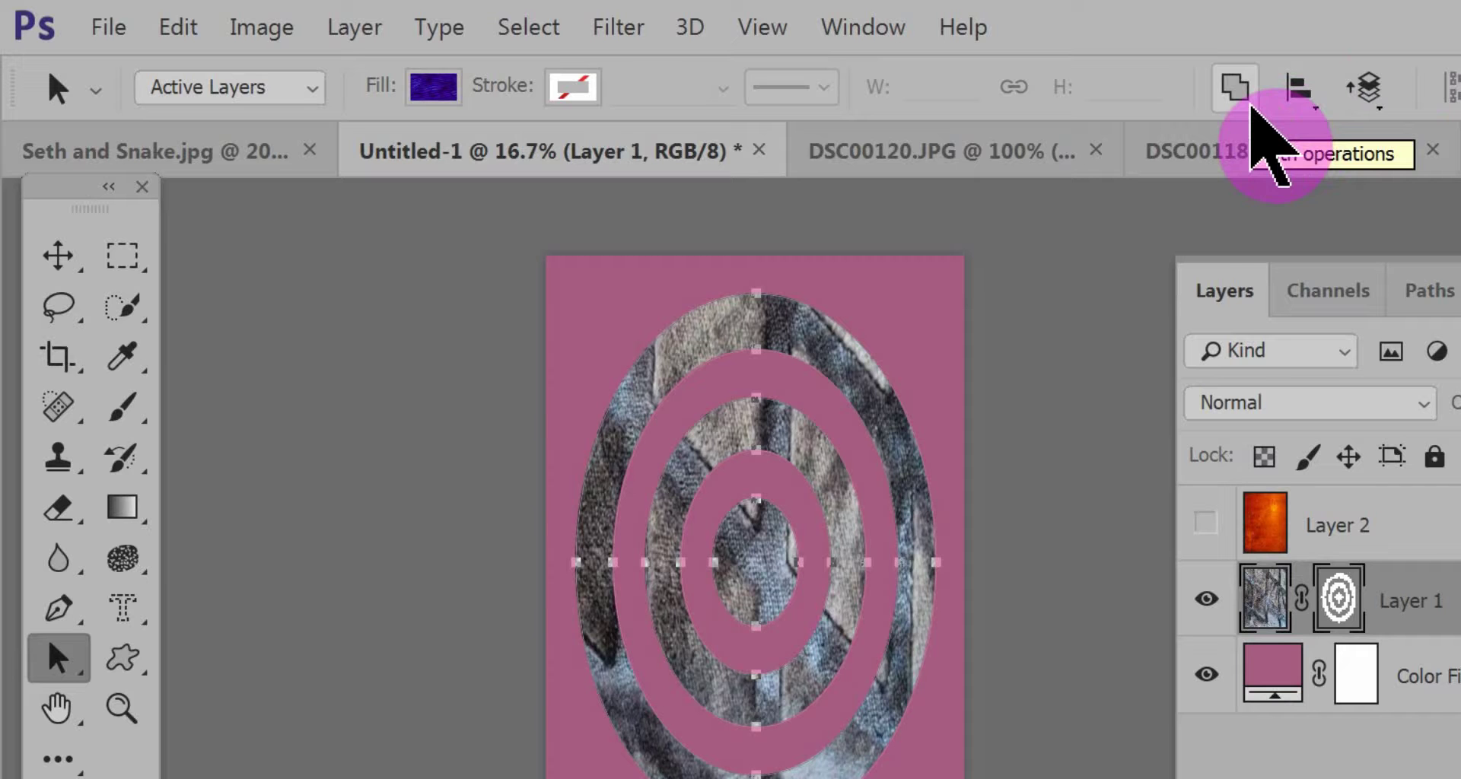
{"action": "left_click", "coordinate": [1236, 87]}
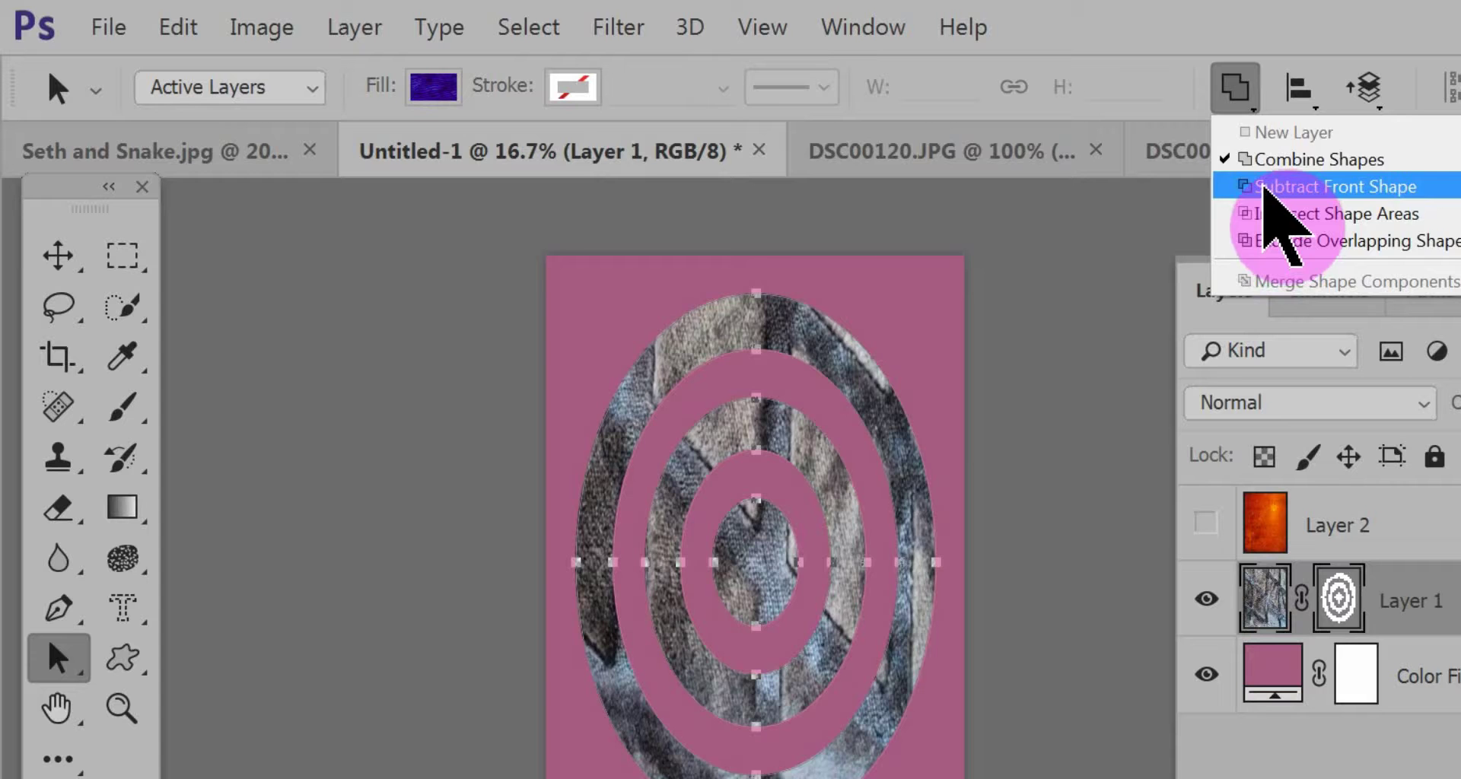
{"action": "left_click", "coordinate": [1278, 189]}
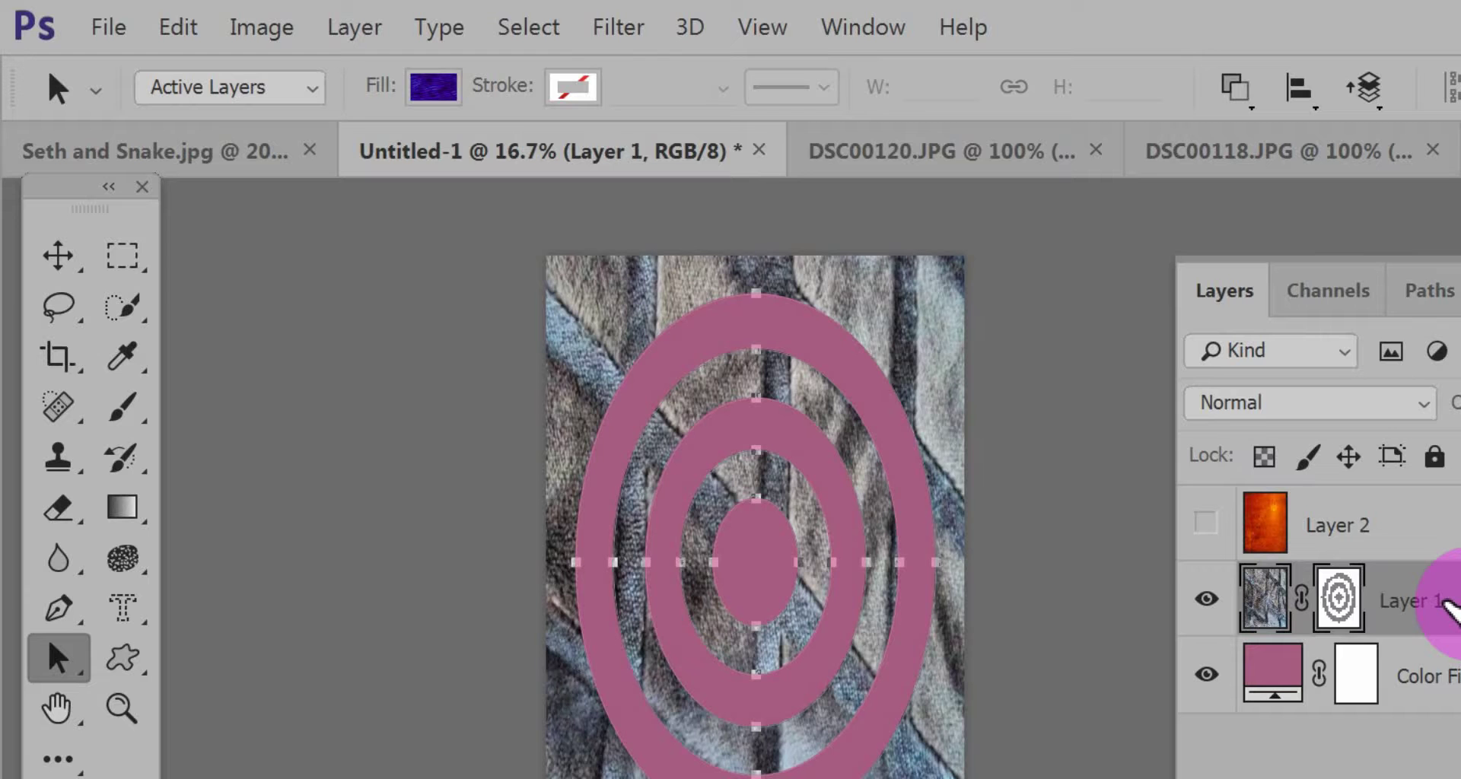
{"action": "key", "text": "ctrl+i"}
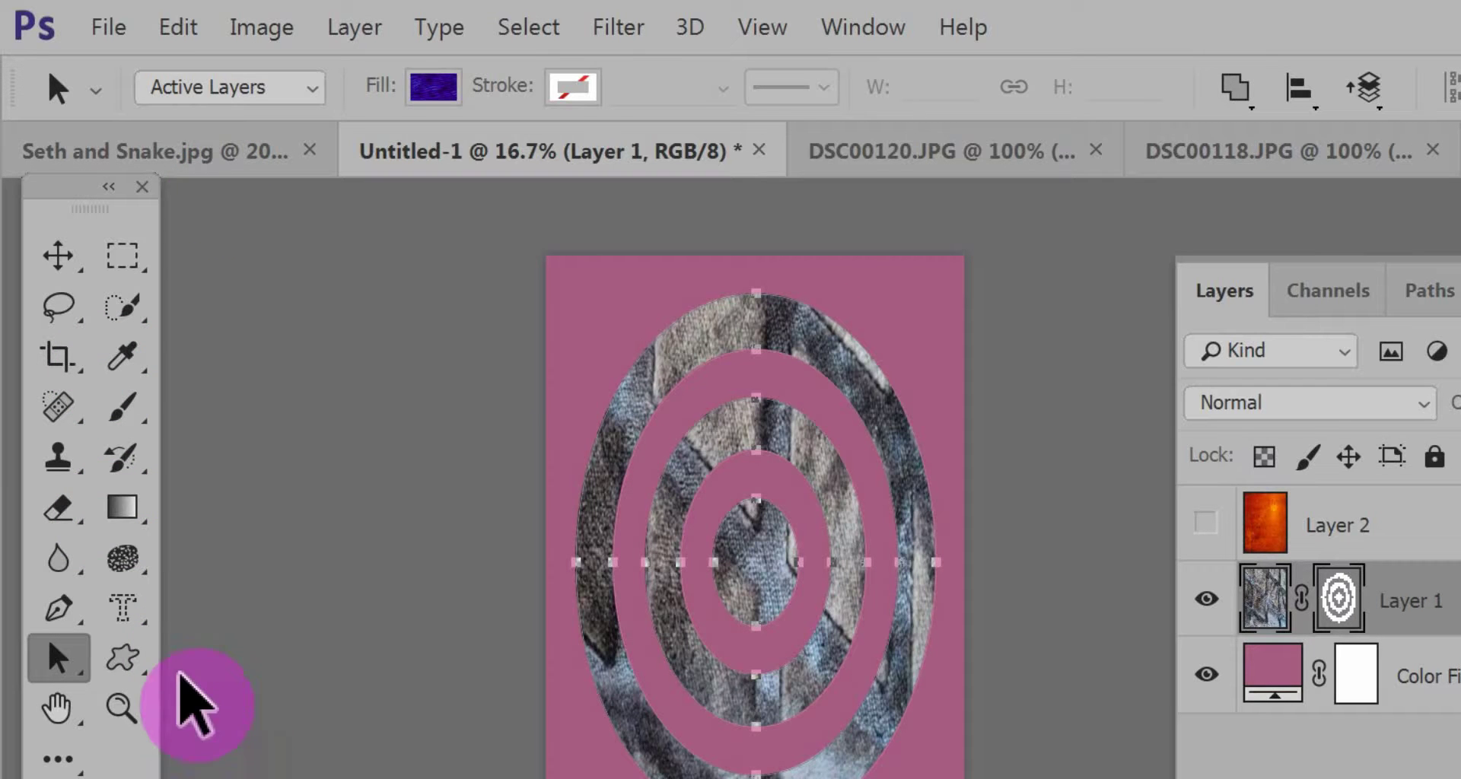
- Invert Layer 1's vector mask by drawing a rectangle path about 2664 × 3962 px around the whole canvas, and dismiss the shape properties
{"action": "left_click", "coordinate": [125, 662]}
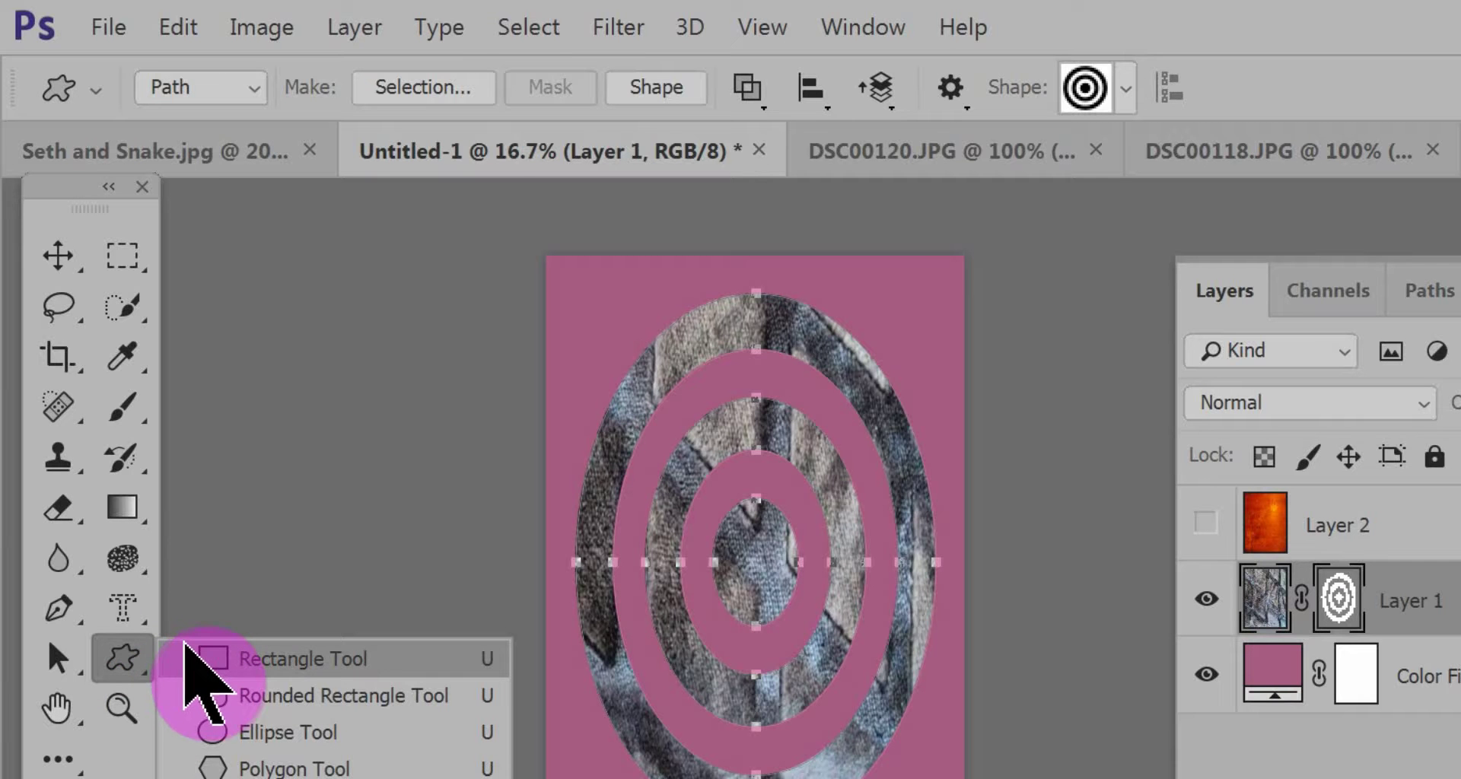
{"action": "left_click", "coordinate": [189, 653]}
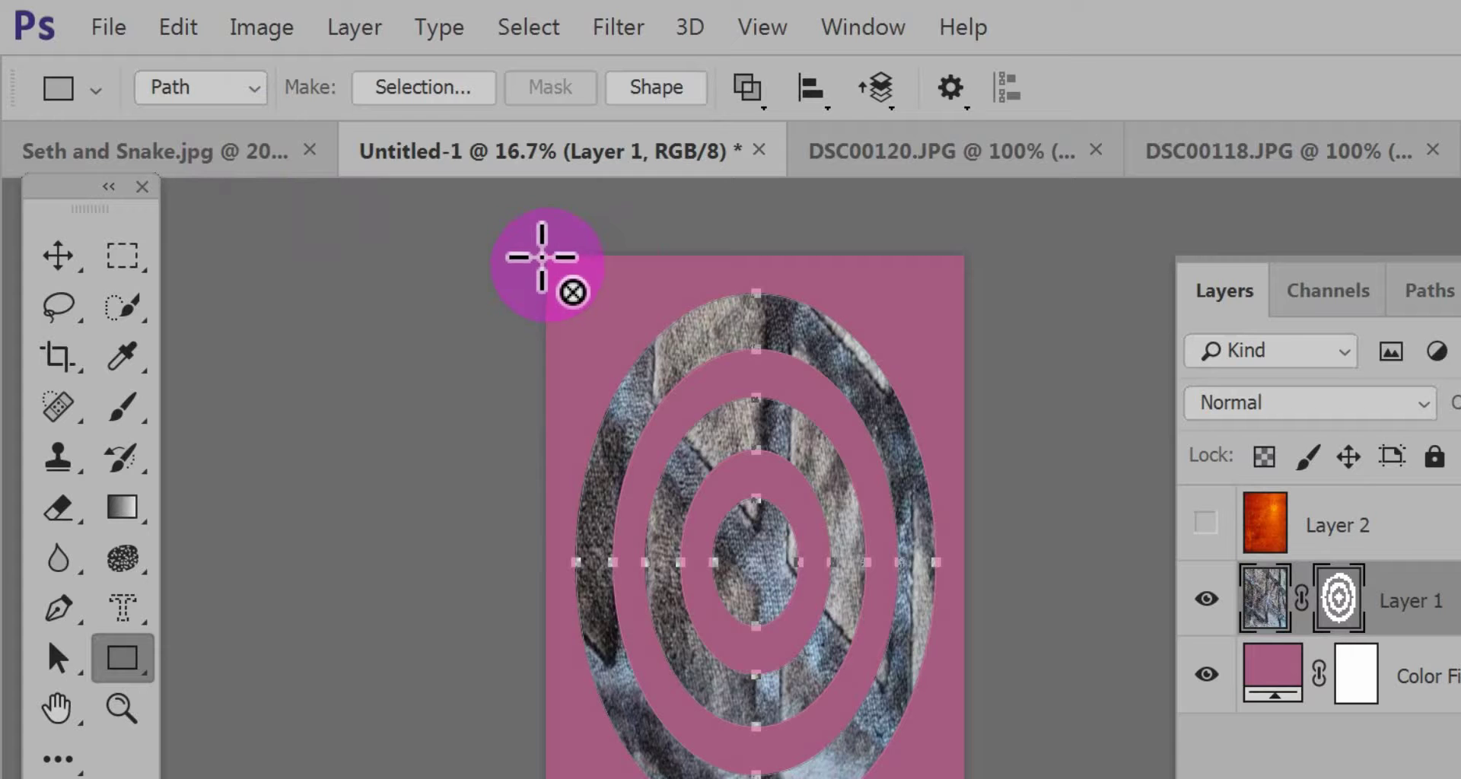
{"action": "left_click_drag", "start_coordinate": [582, 305], "coordinate": [852, 761]}
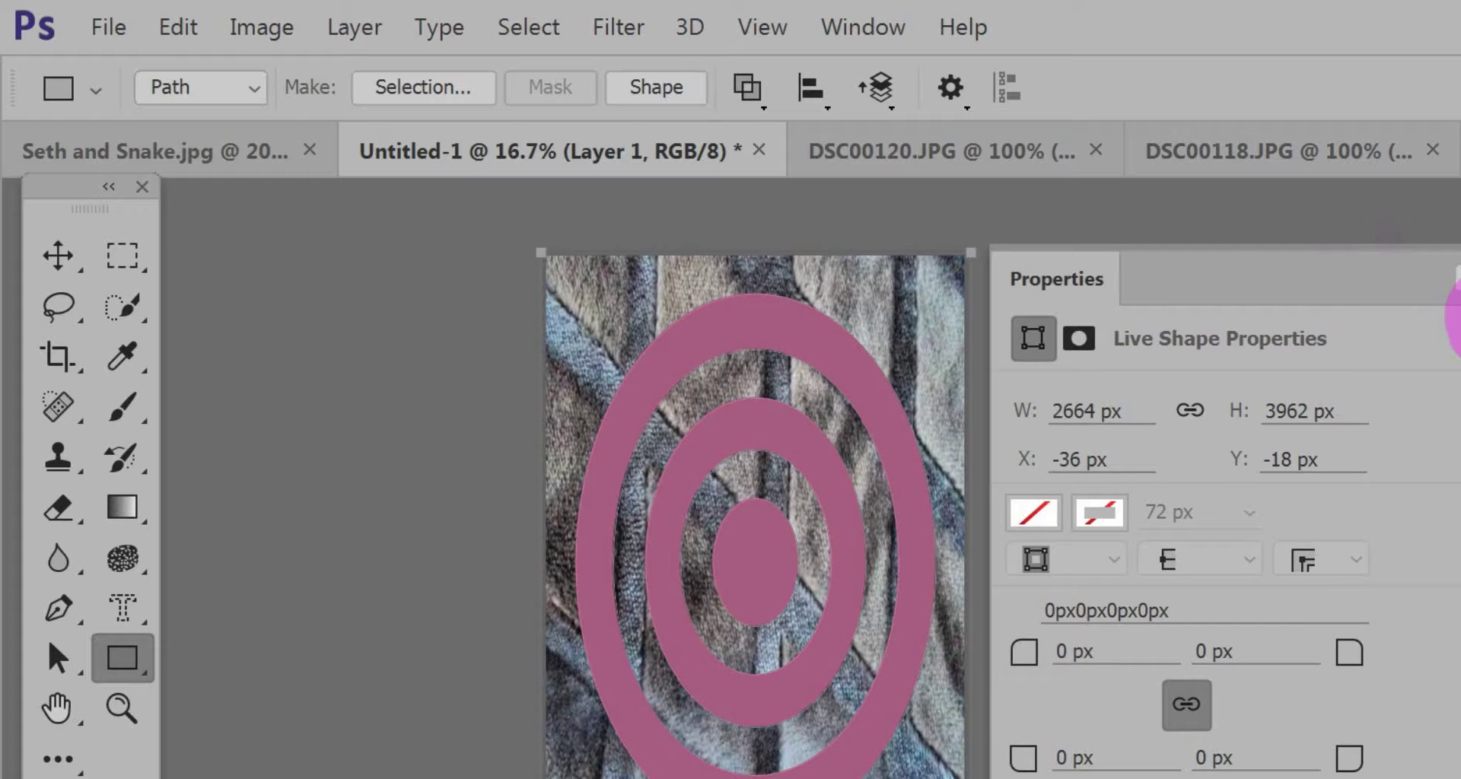
{"action": "left_click", "coordinate": [1459, 274]}
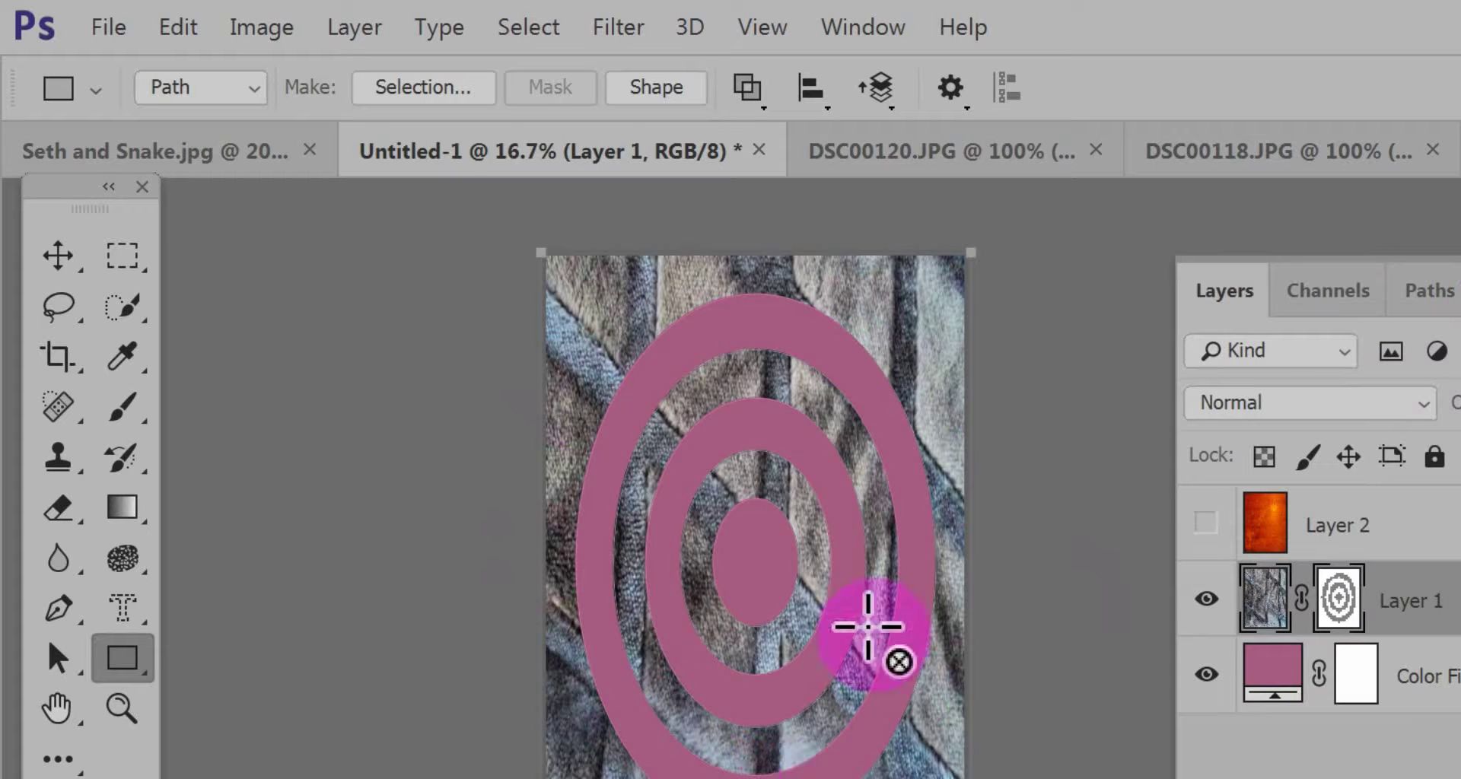
- Deselect the mask paths with the Path Selection tool and deactivate Layer 1's vector mask to hide its outlines
{"action": "left_click", "coordinate": [58, 656]}
{"action": "left_click", "coordinate": [315, 548]}
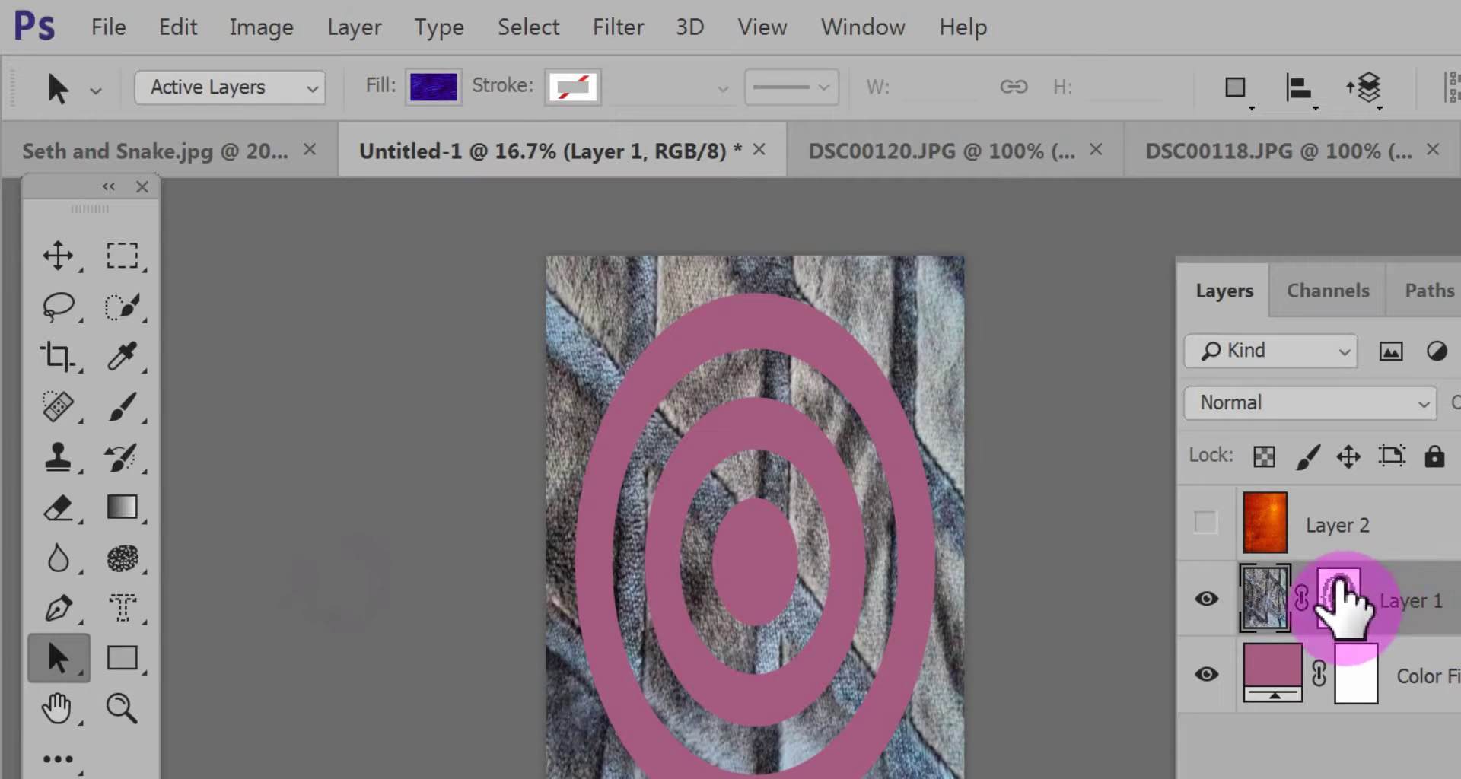
{"action": "left_click", "coordinate": [1337, 603]}
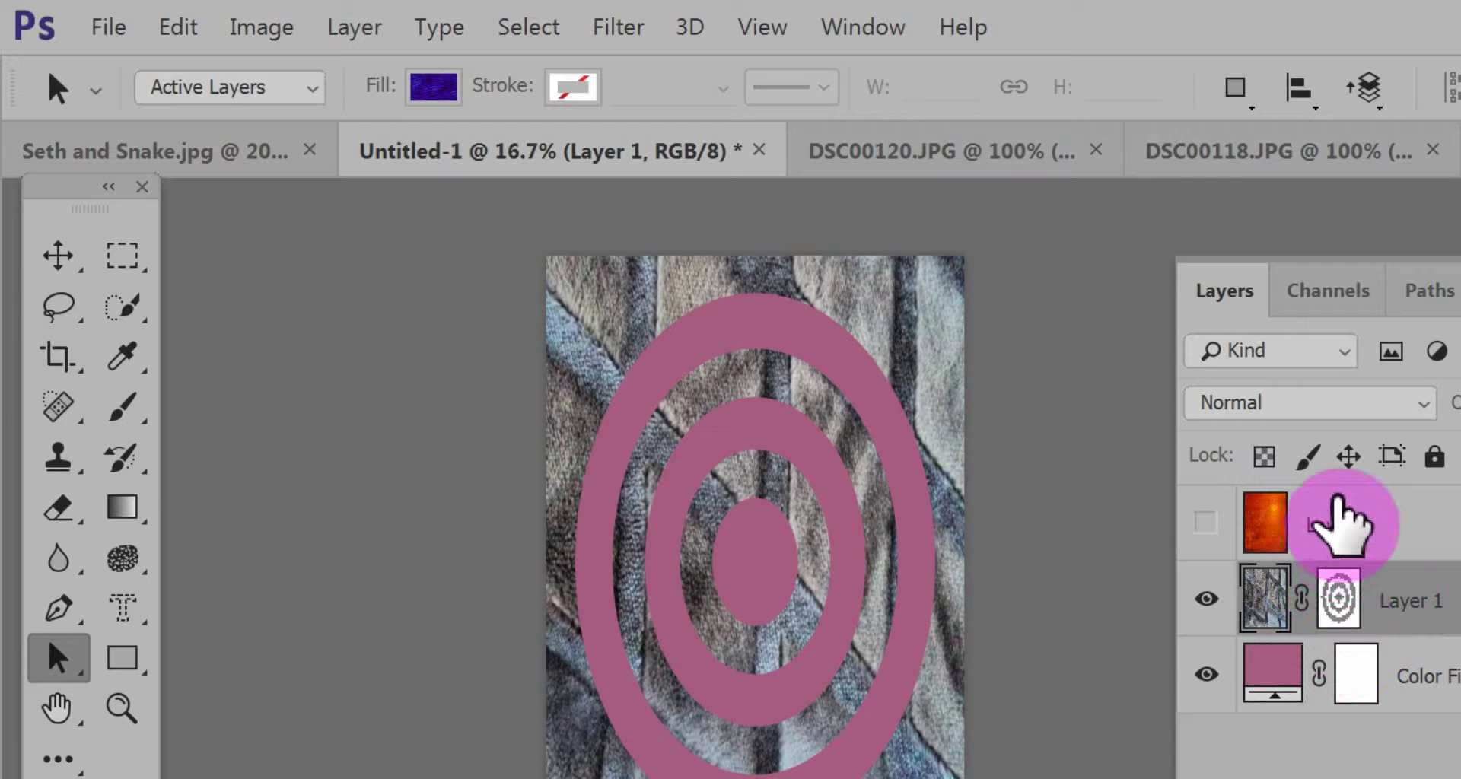
- Show Layer 2, copy Layer 1's vector mask onto it, and hide the layer with its mask path deselected
{"action": "left_click", "coordinate": [1206, 523]}
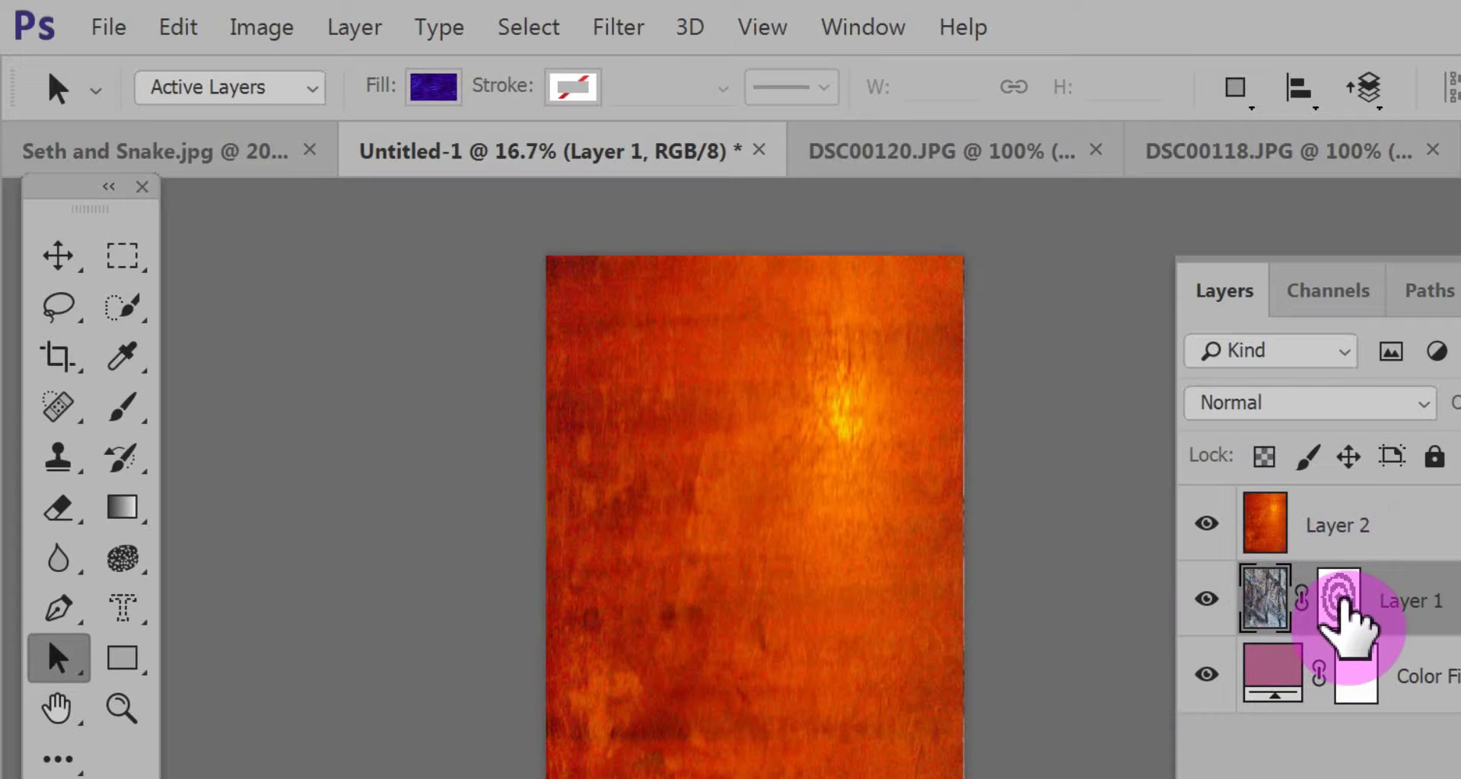
{"action": "left_click", "coordinate": [1339, 599]}
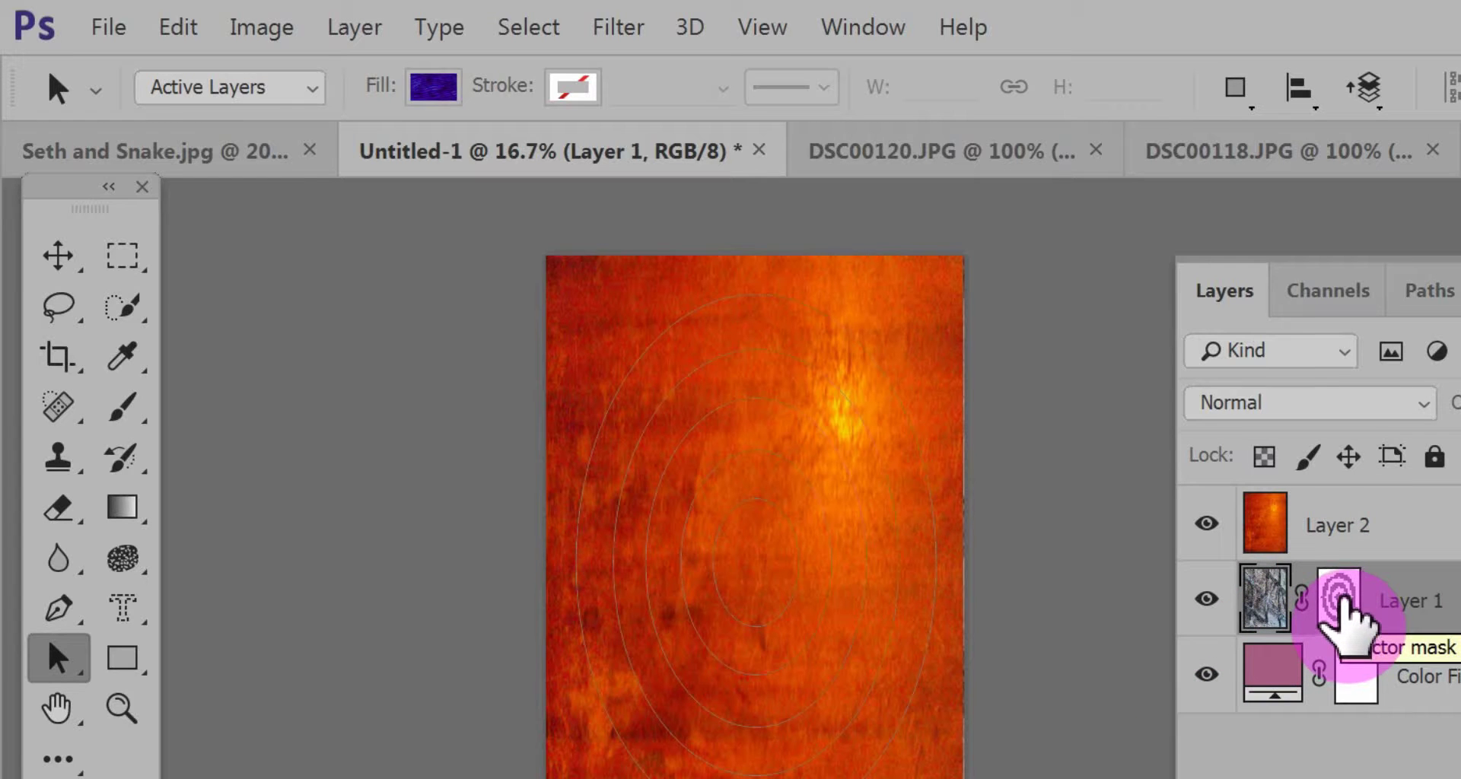
{"action": "left_click", "coordinate": [1339, 600]}
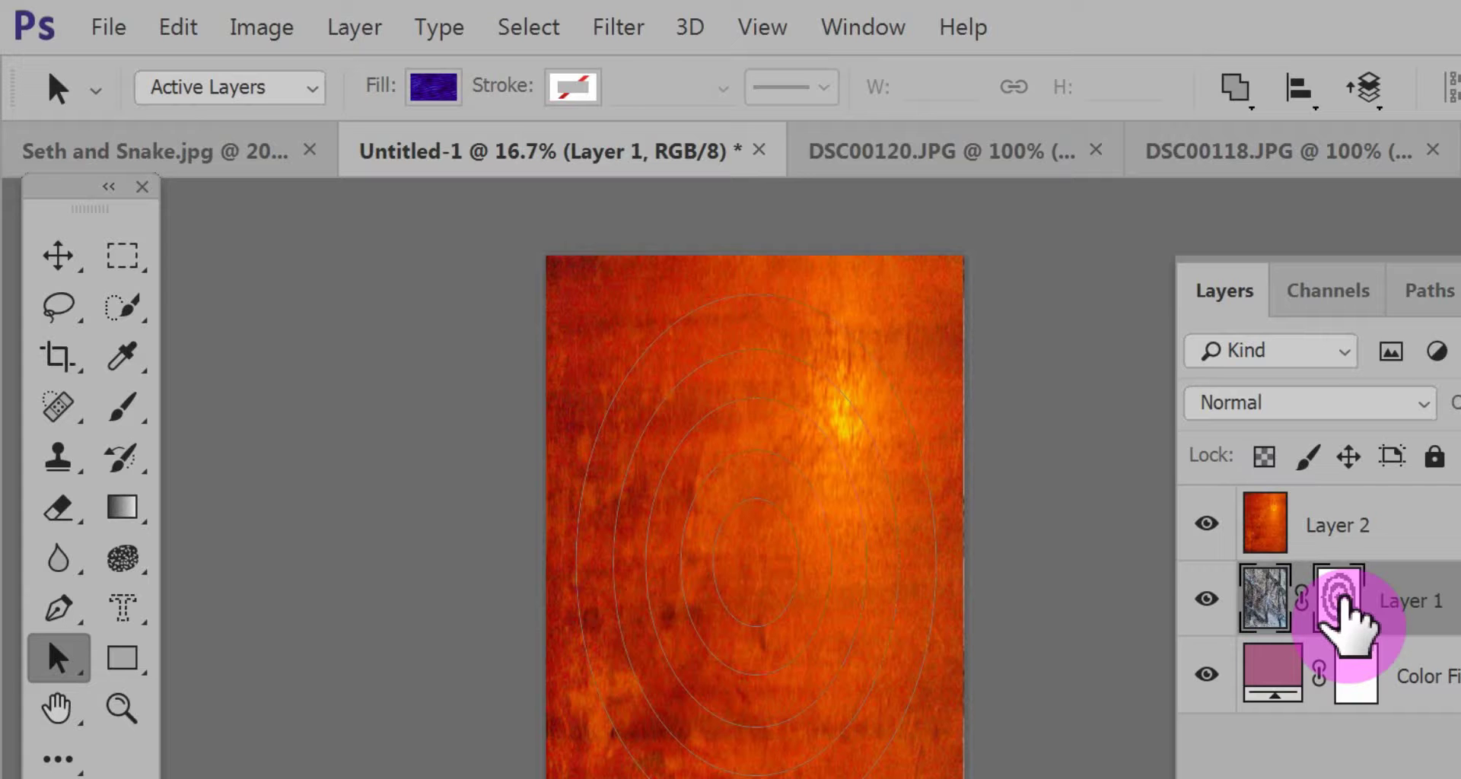
{"action": "mouse_move", "coordinate": [1339, 601]}
{"action": "left_mouse_down"}
{"action": "mouse_move", "coordinate": [1305, 537]}
{"action": "mouse_move", "coordinate": [1322, 537]}
{"action": "mouse_move", "coordinate": [1324, 561]}
{"action": "mouse_move", "coordinate": [1403, 639]}
{"action": "mouse_move", "coordinate": [1340, 570]}
{"action": "mouse_move", "coordinate": [1337, 598]}
{"action": "left_mouse_up"}
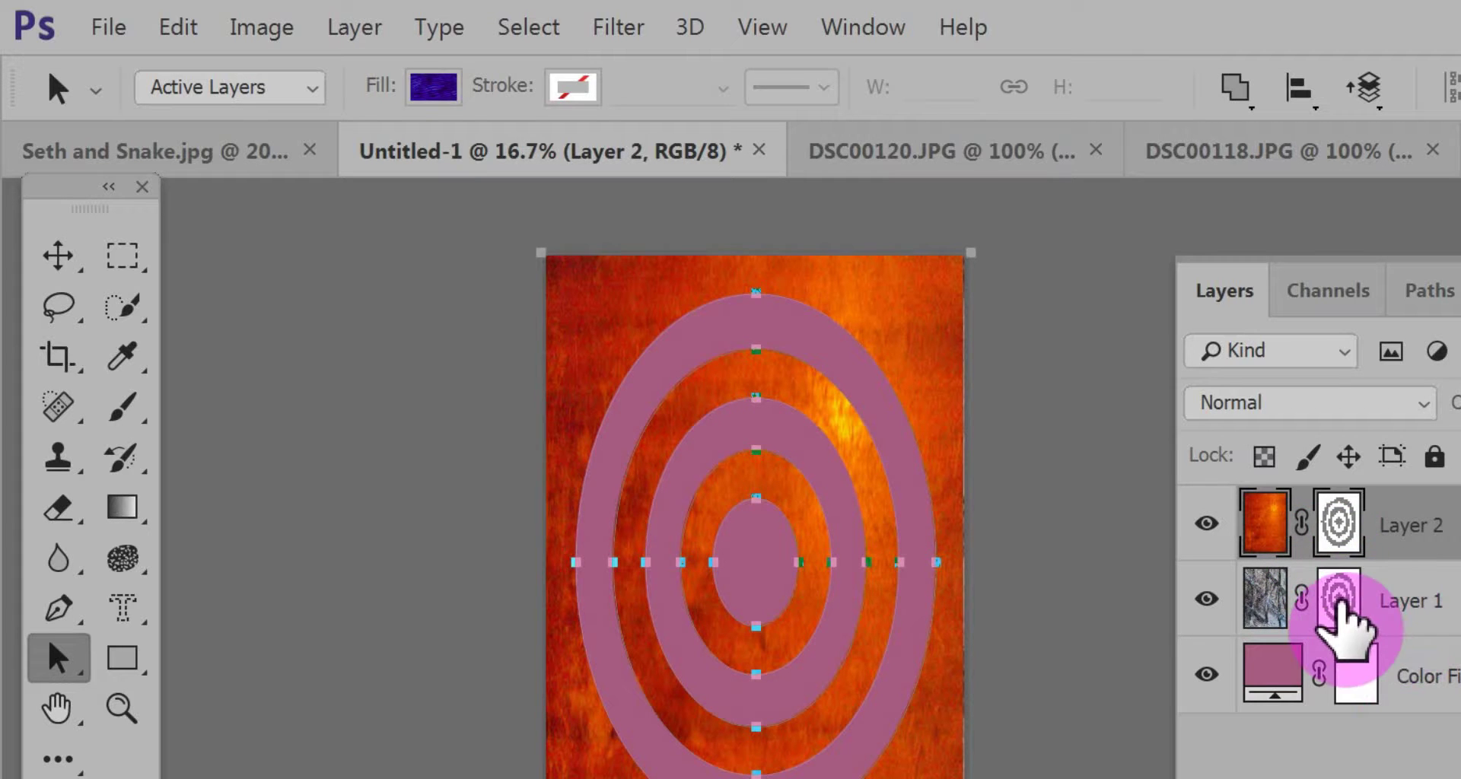
{"action": "key", "text": "Escape"}
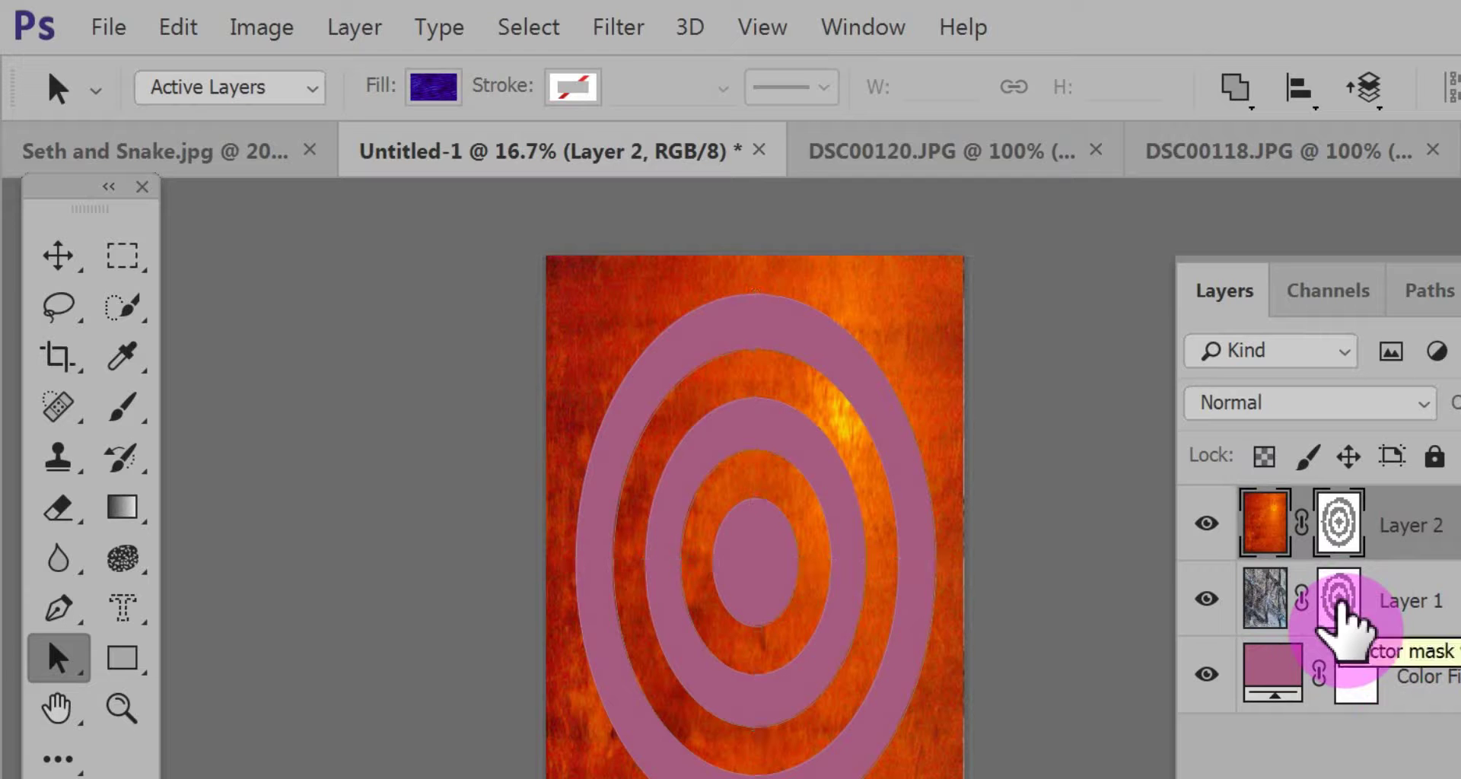
{"action": "left_click", "coordinate": [1207, 523]}
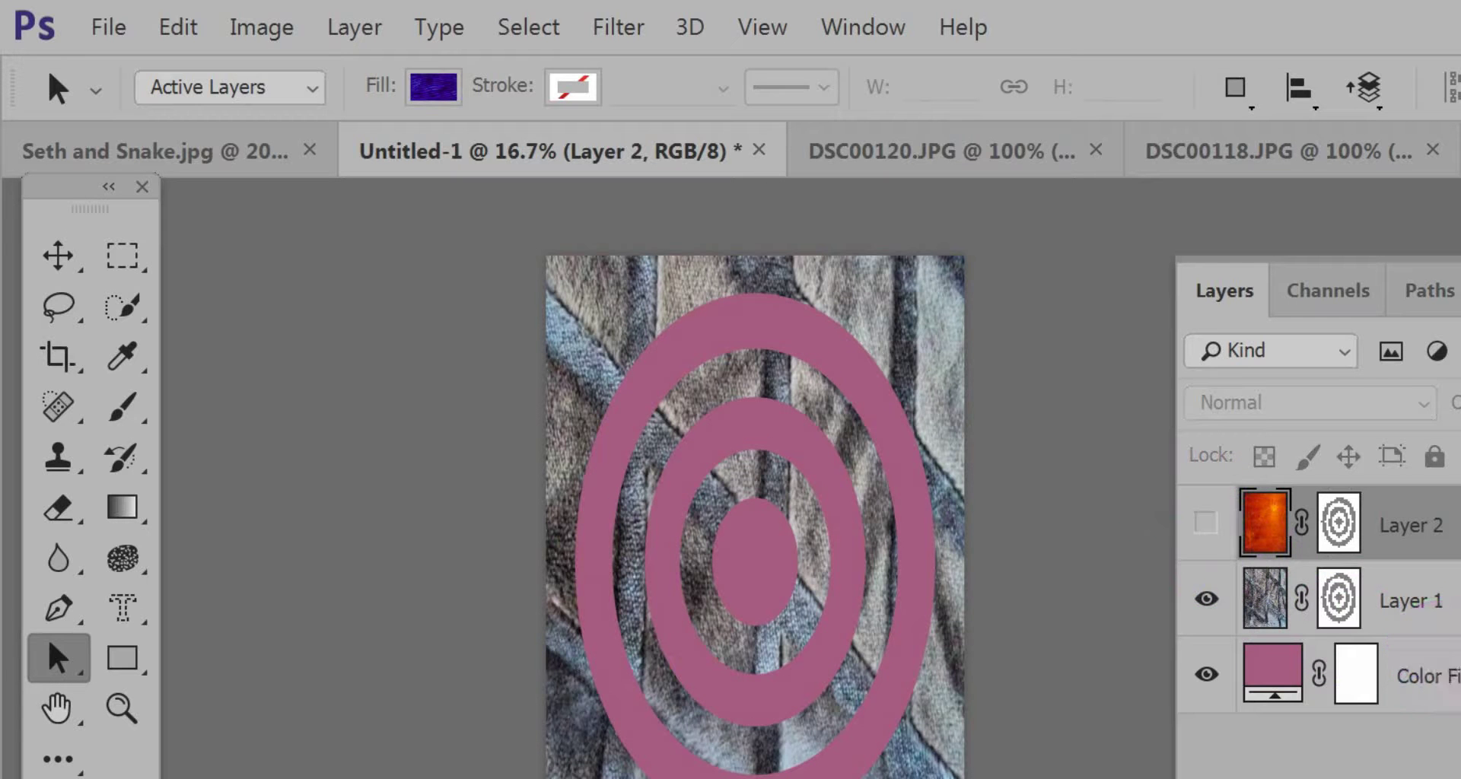
- Show Layer 2 above Layer 1 and select it to work on its vector mask
{"action": "left_click", "coordinate": [1433, 602]}
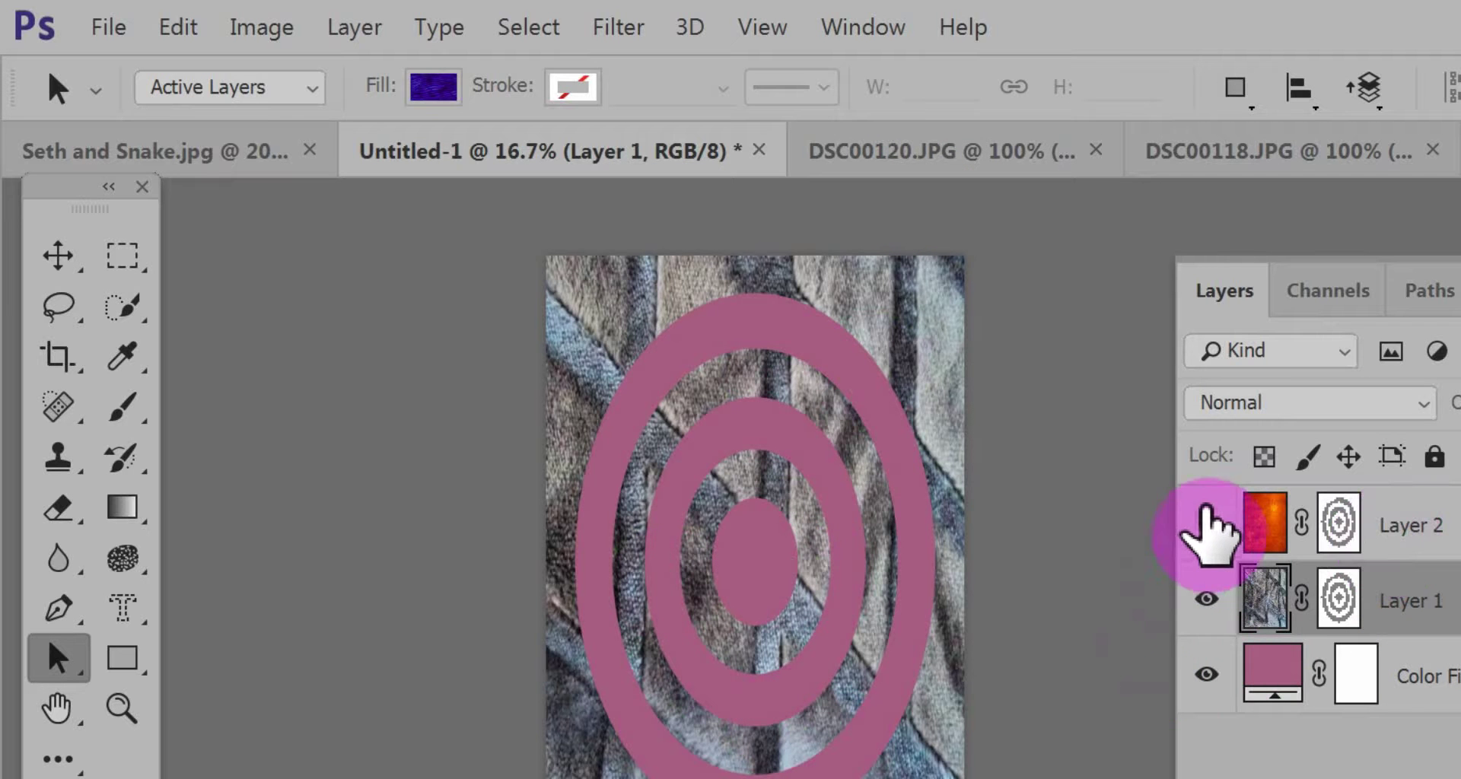
{"action": "left_click", "coordinate": [1206, 522]}
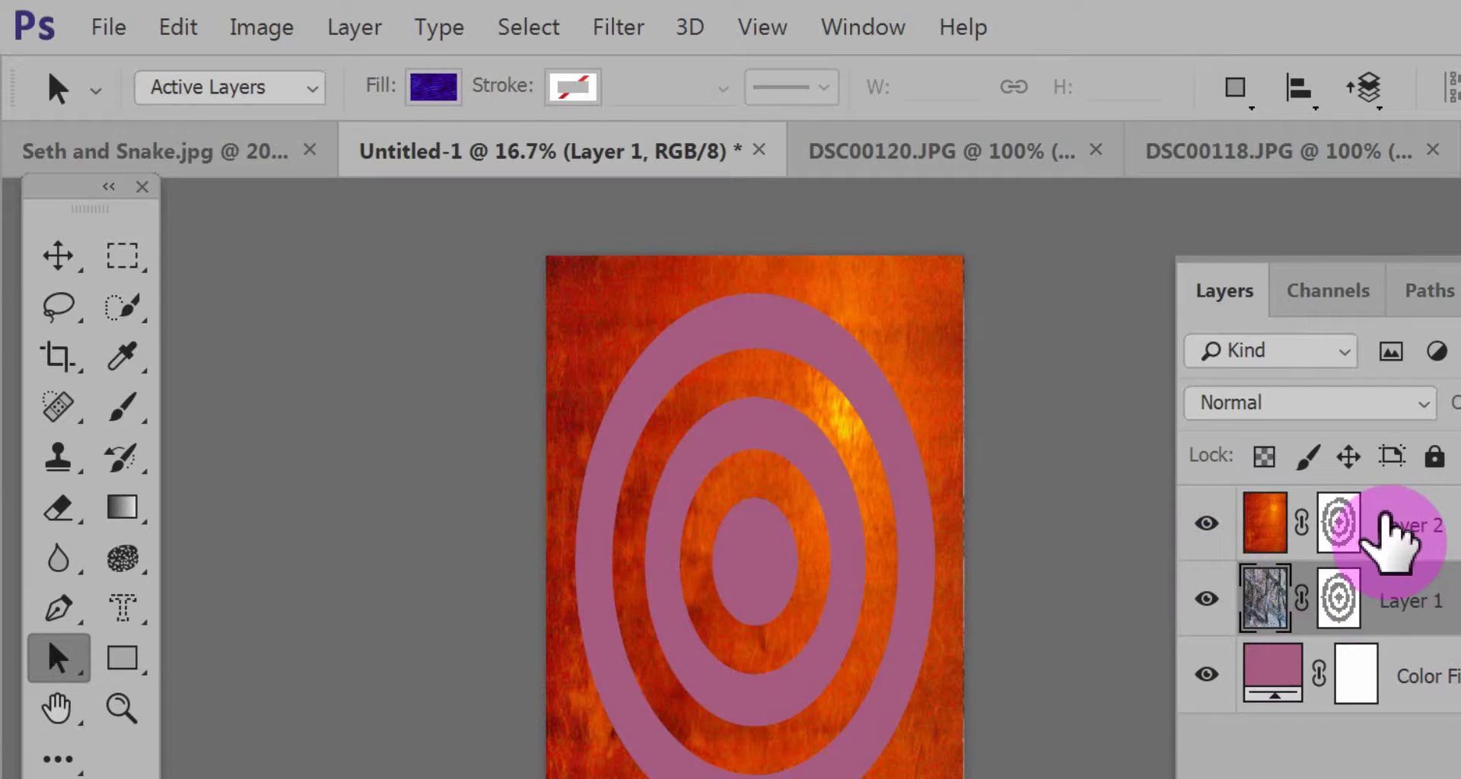
{"action": "left_click", "coordinate": [1388, 533]}
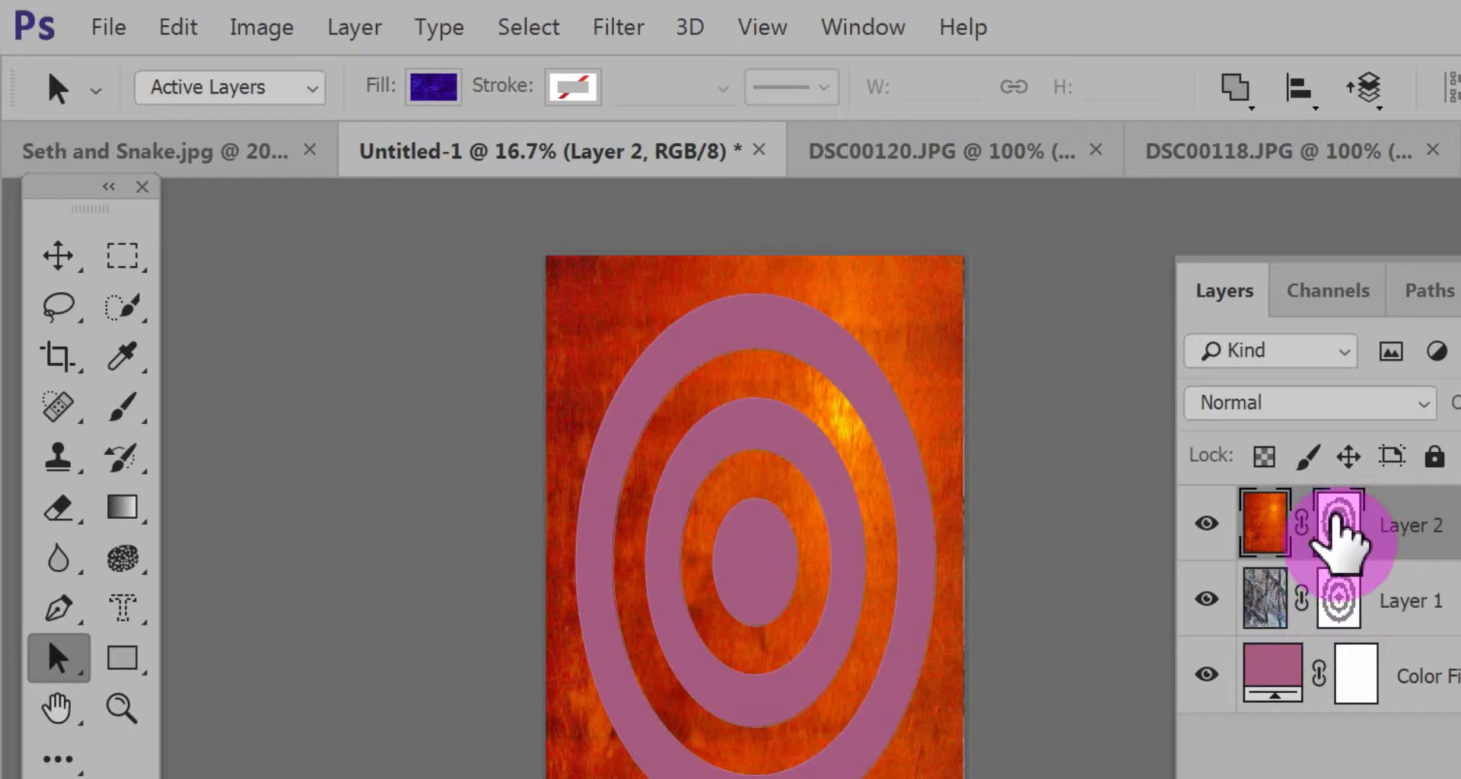
- Try repositioning the target path within Layer 2's vector mask, and revert the document to the Paste Path history state
{"action": "left_click", "coordinate": [755, 674]}
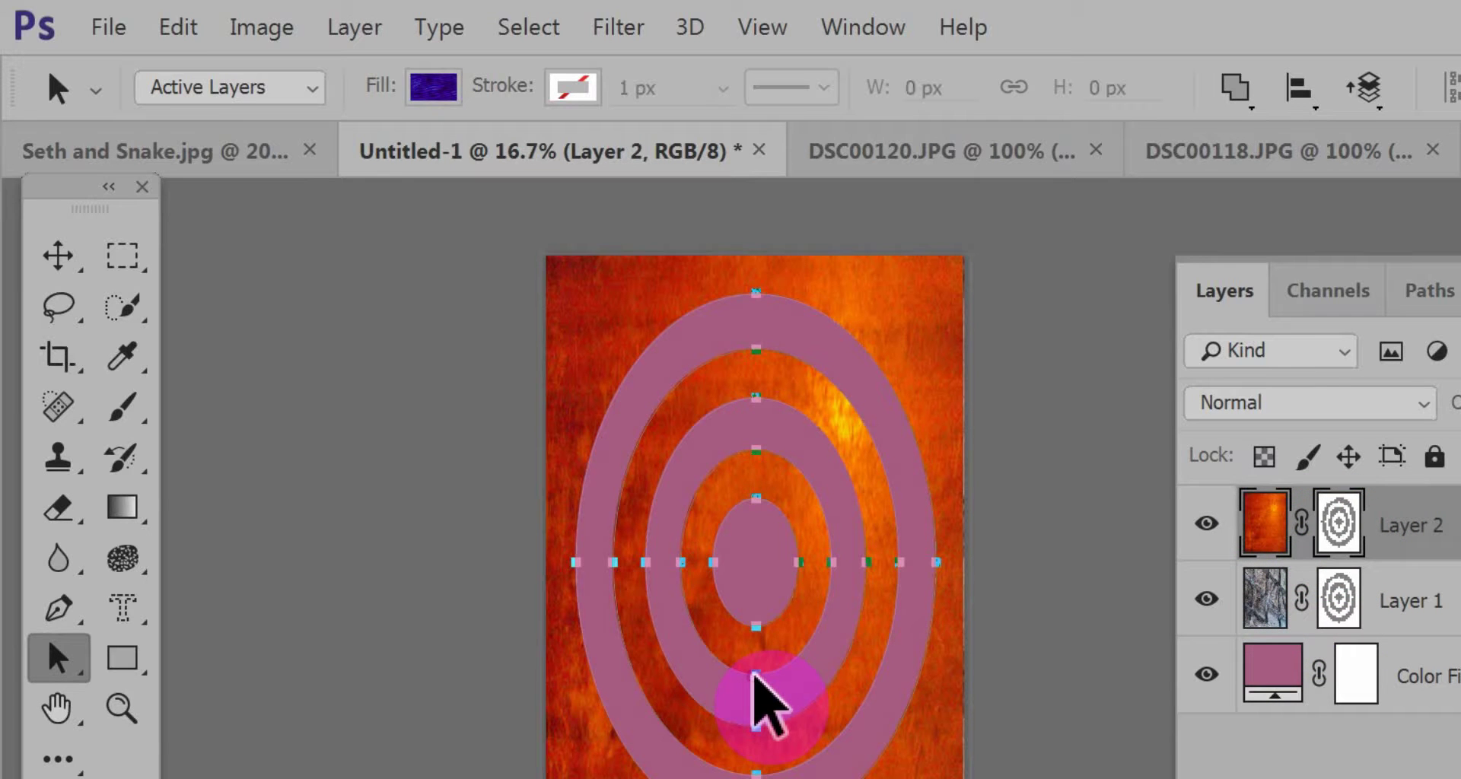
{"action": "left_click_drag", "start_coordinate": [755, 676], "coordinate": [757, 776]}
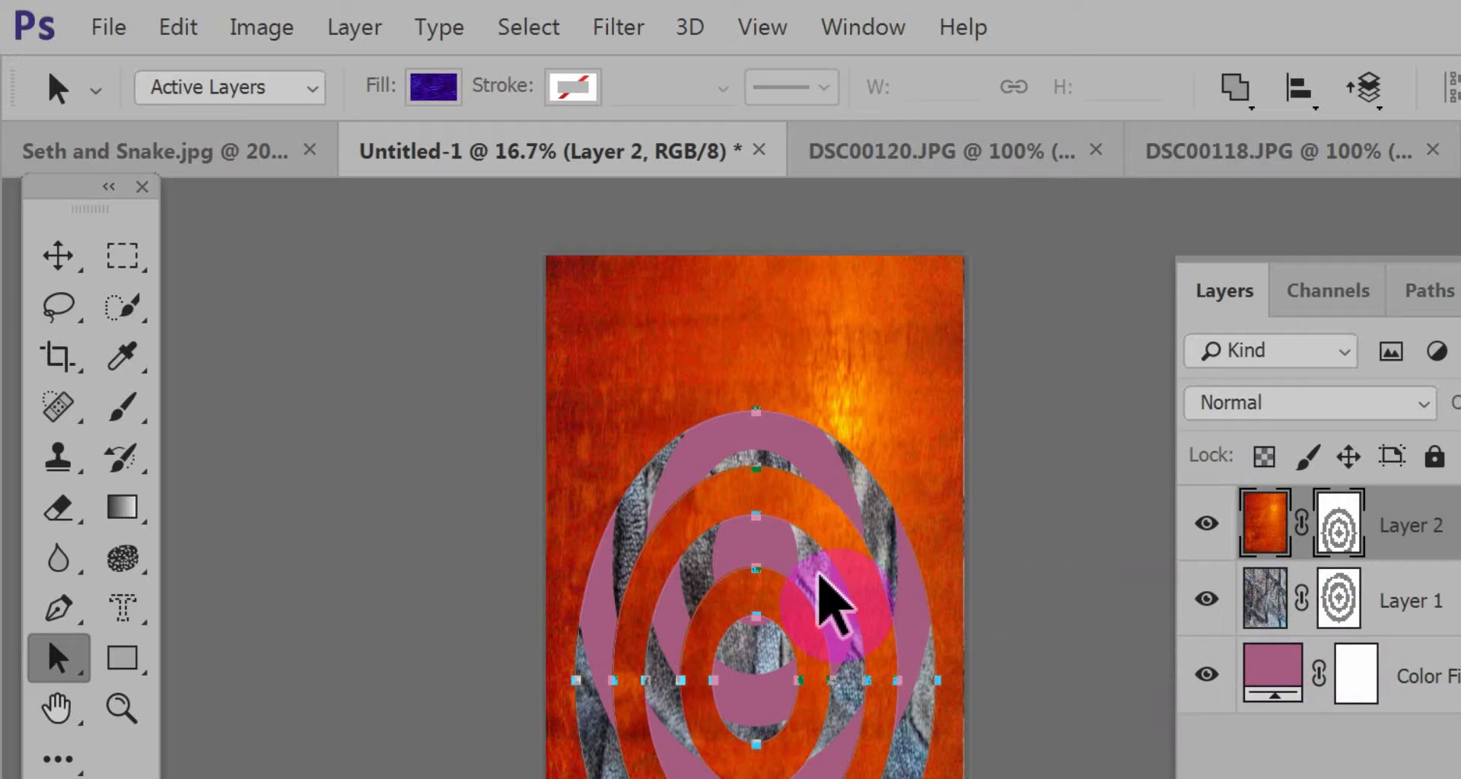
{"action": "left_click_drag", "start_coordinate": [818, 571], "coordinate": [820, 413]}
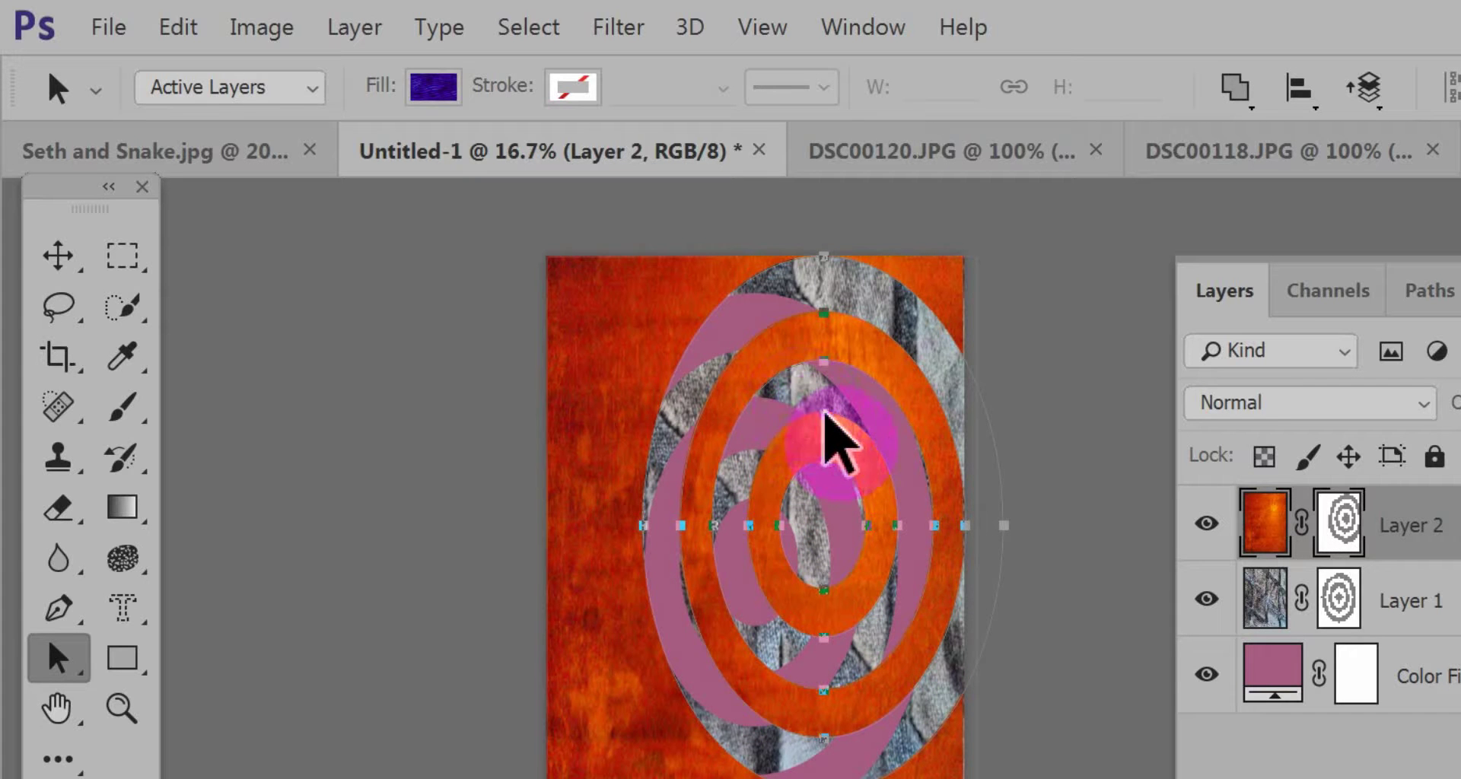
{"action": "key", "text": "ctrl+z"}
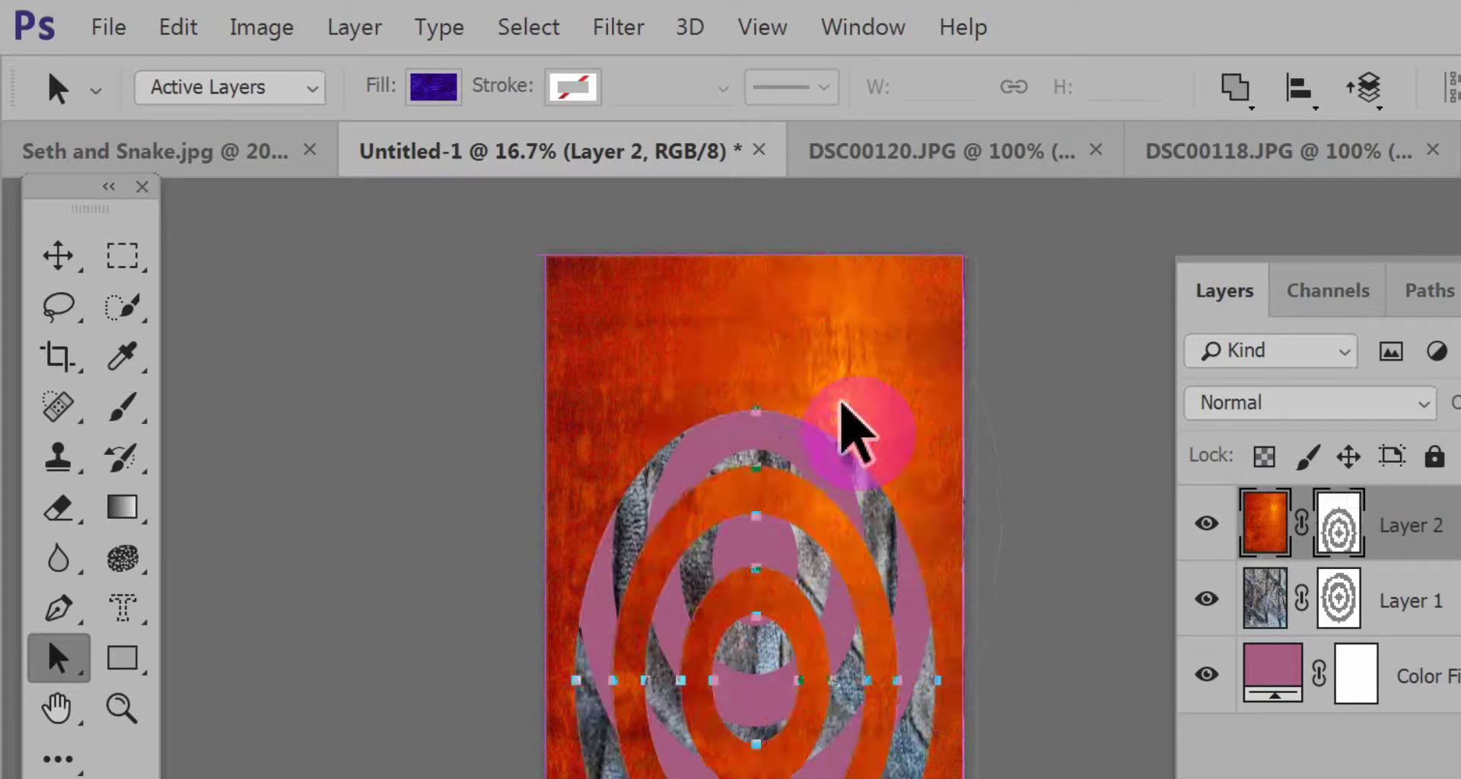
{"action": "key", "text": "ctrl+z"}
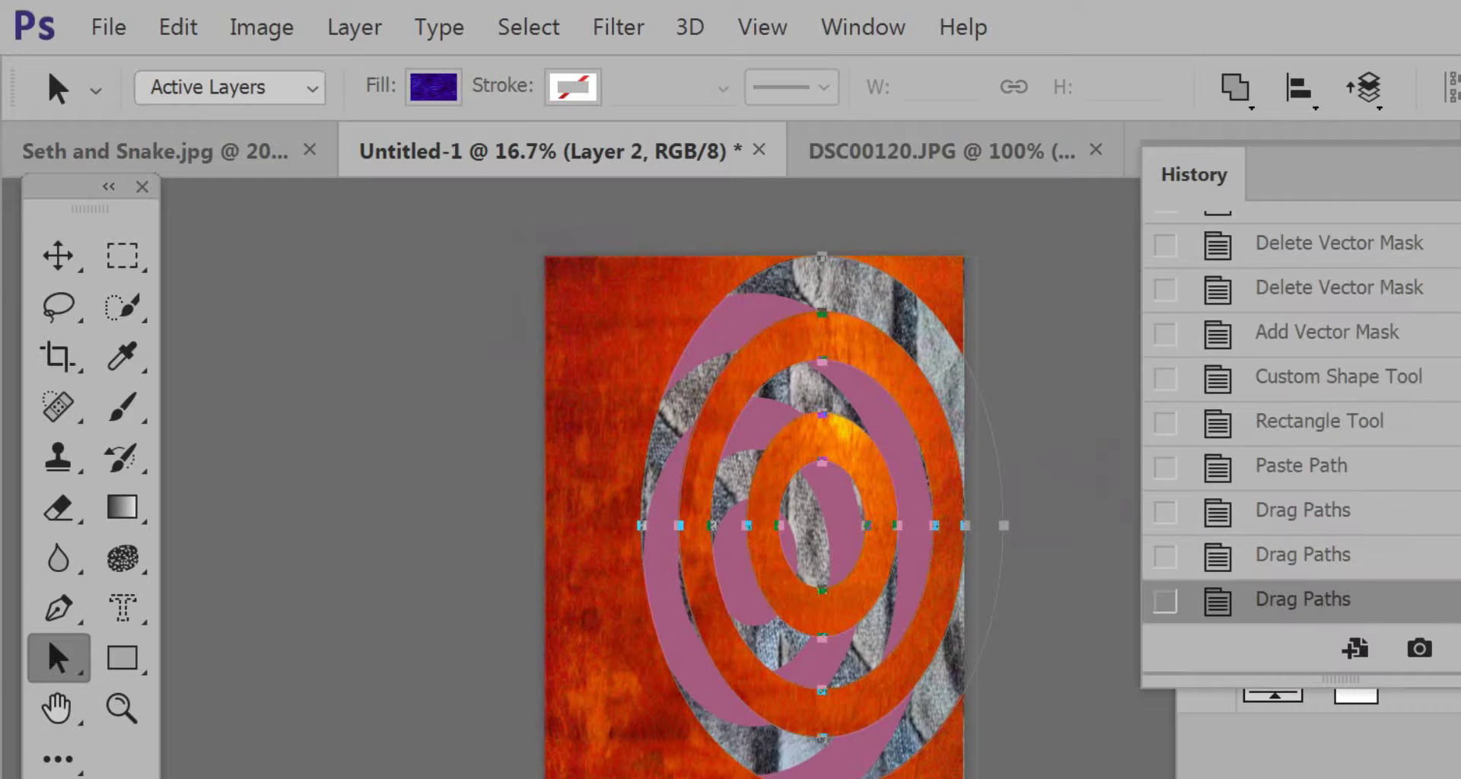
{"action": "left_click", "coordinate": [1298, 465]}
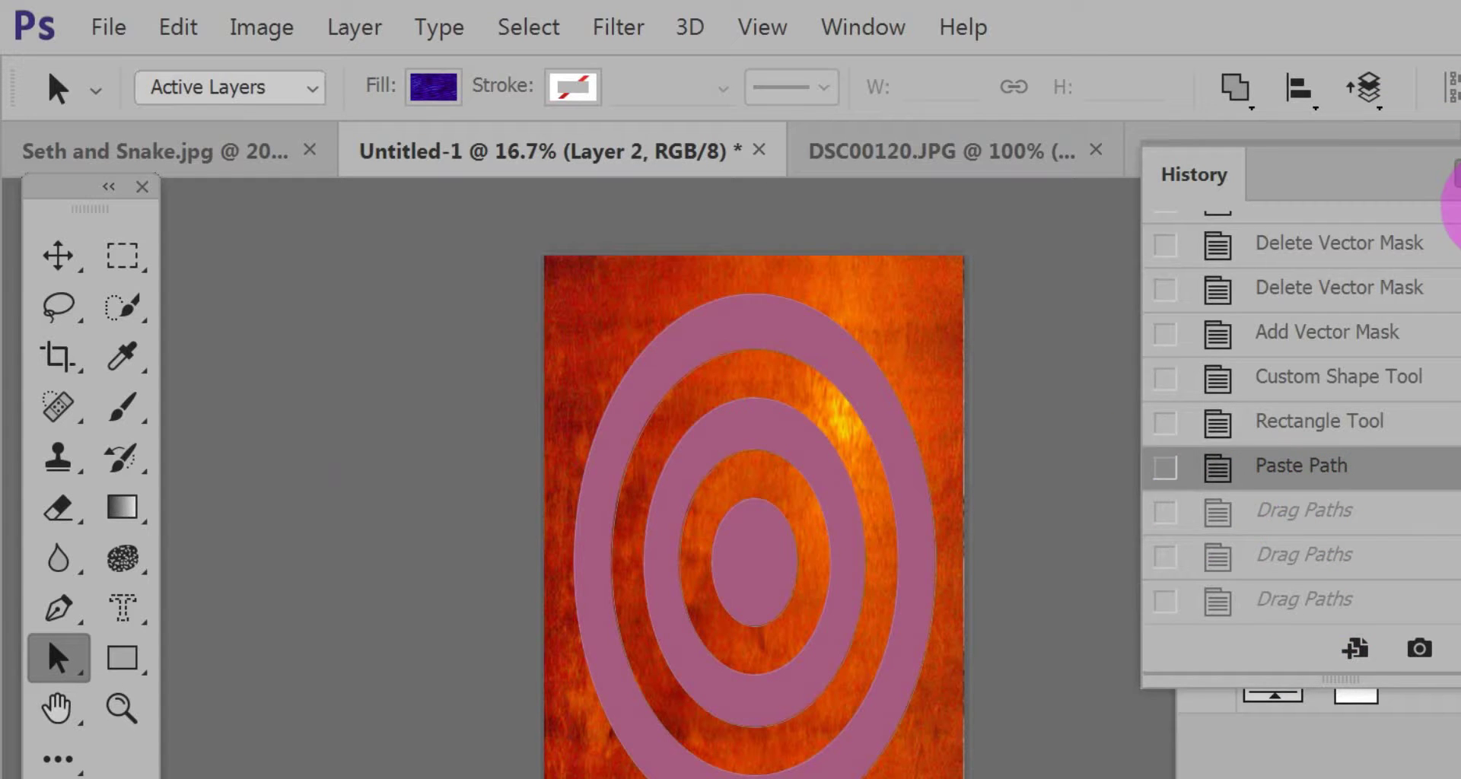
{"action": "left_click", "coordinate": [1451, 149]}
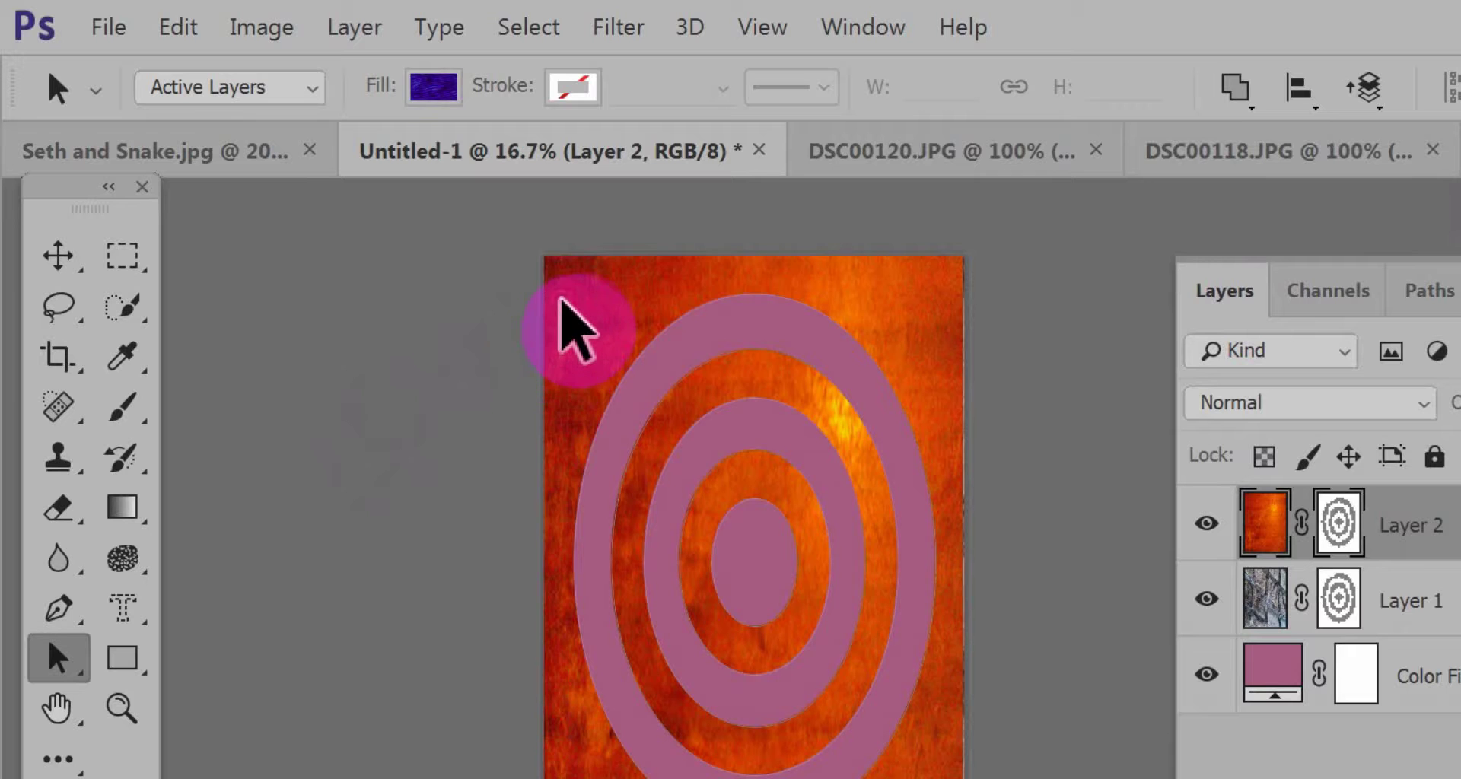
- Move the surrounding rectangle path in Layer 2's vector mask partly off the canvas, and bring it back to cover the whole canvas
{"action": "left_click_drag", "start_coordinate": [563, 301], "coordinate": [281, 526]}
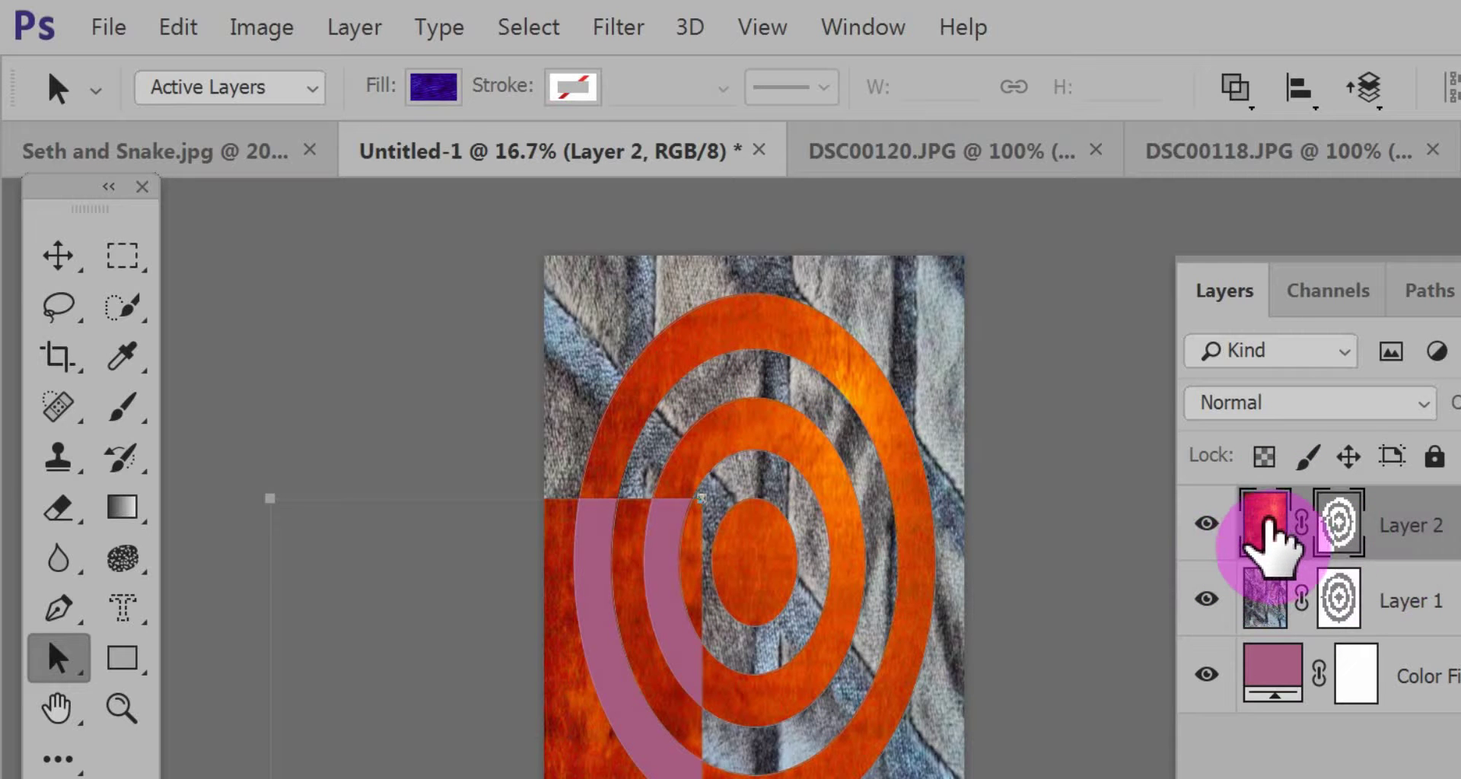
{"action": "left_click_drag", "start_coordinate": [587, 762], "coordinate": [853, 533]}
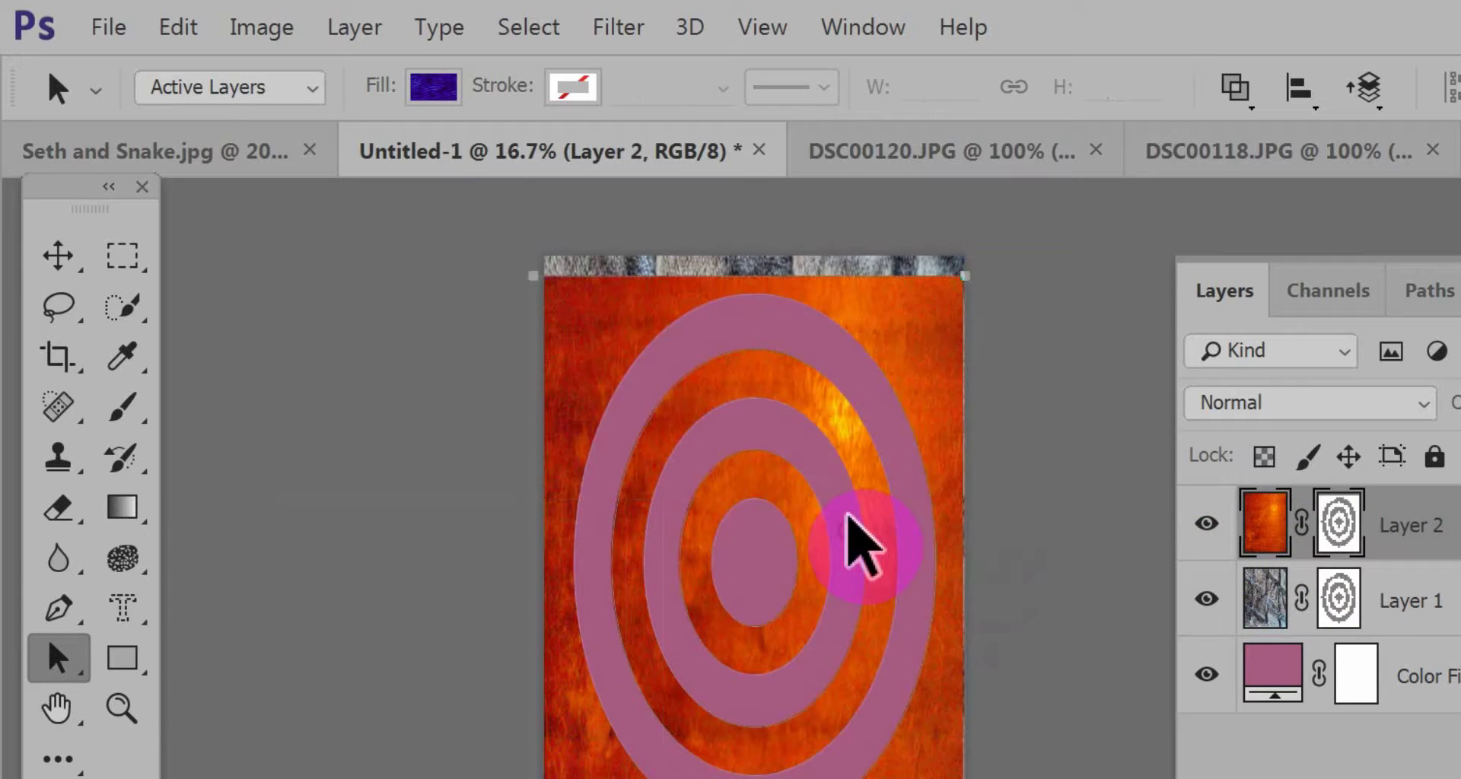
{"action": "left_click_drag", "start_coordinate": [911, 335], "coordinate": [911, 300]}
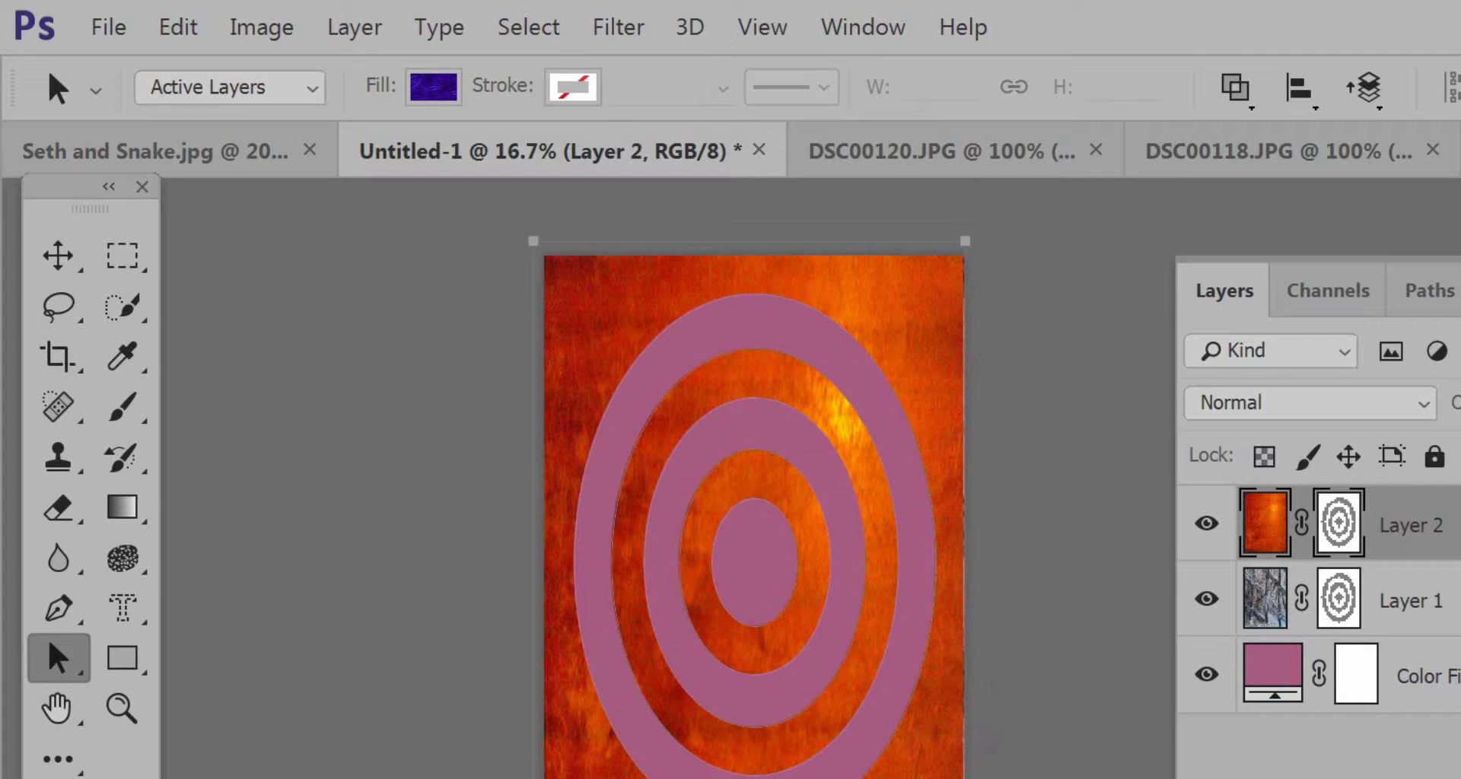
- Switch to the photo of the boy with the snake, choose the Custom Shape tool and add an empty vector mask to Layer 0
{"action": "left_click", "coordinate": [98, 146]}
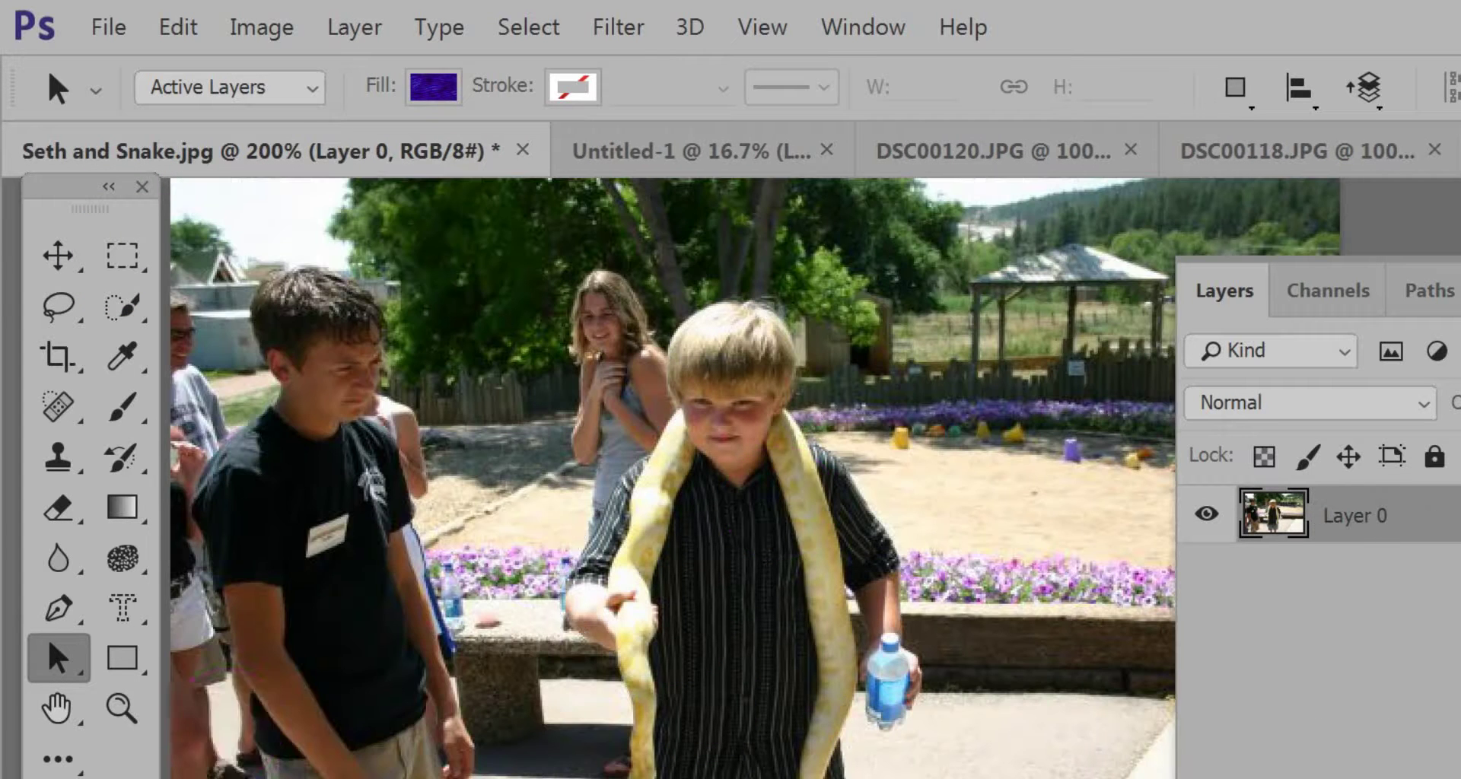
{"action": "left_click", "coordinate": [137, 666]}
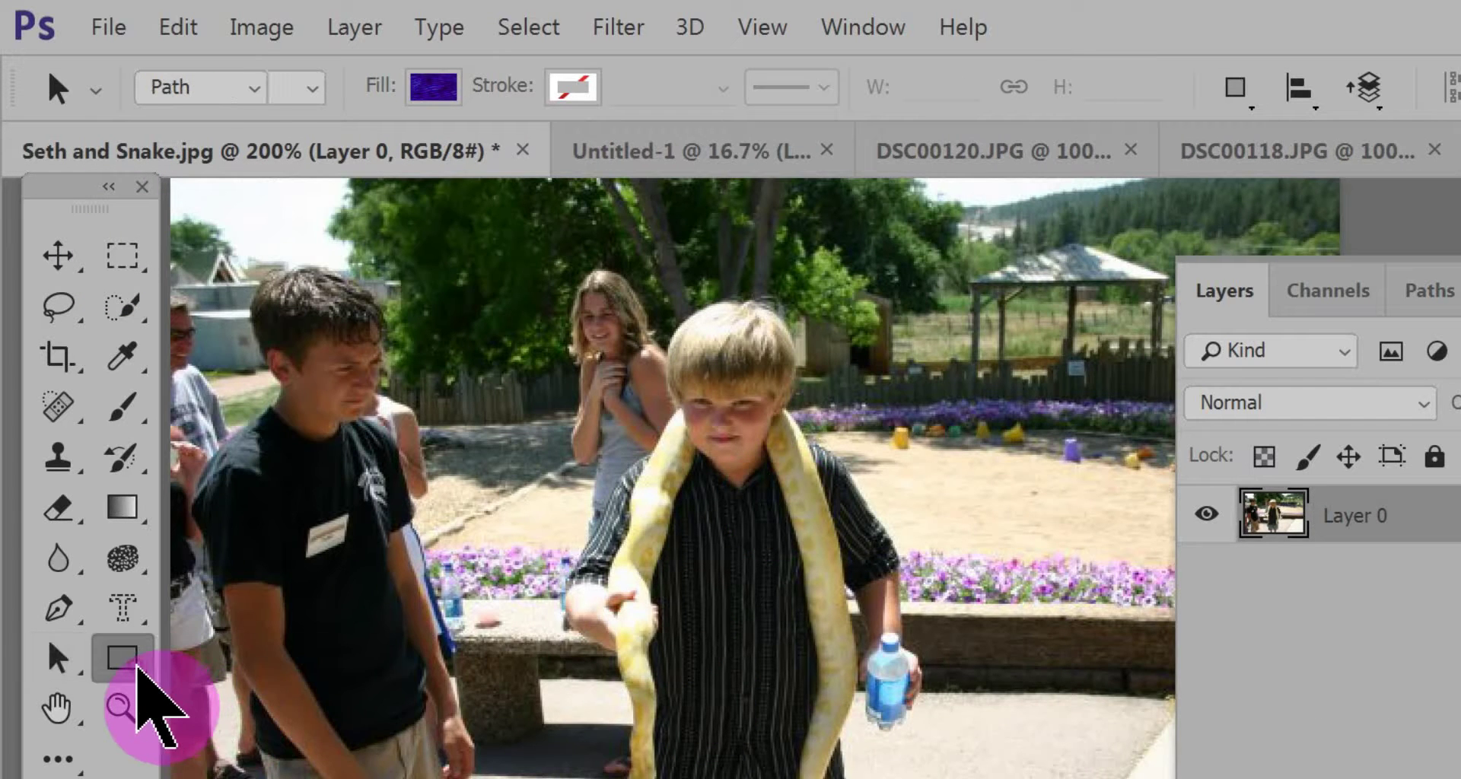
{"action": "left_click", "coordinate": [292, 778]}
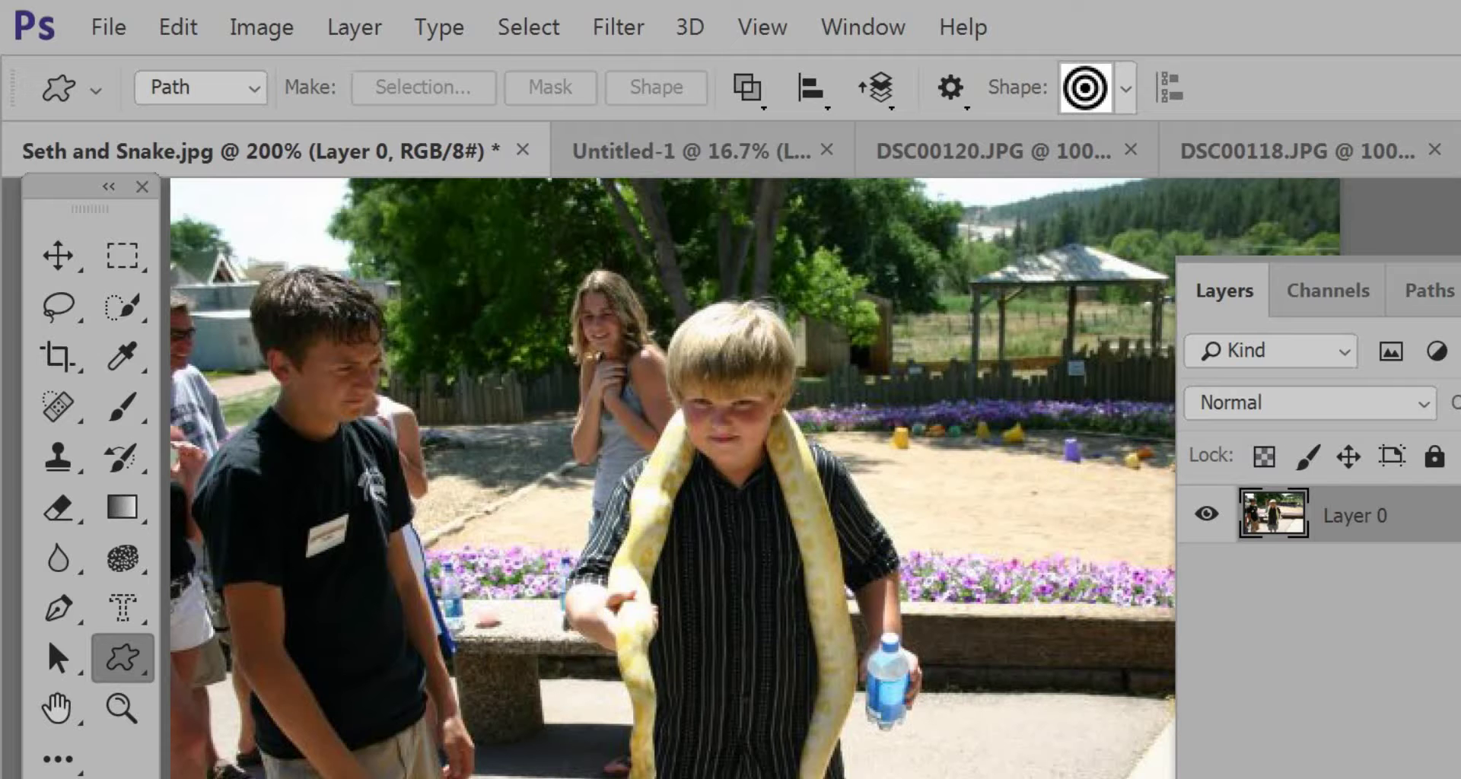
{"action": "left_click", "coordinate": [1377, 778], "text": "ctrl"}
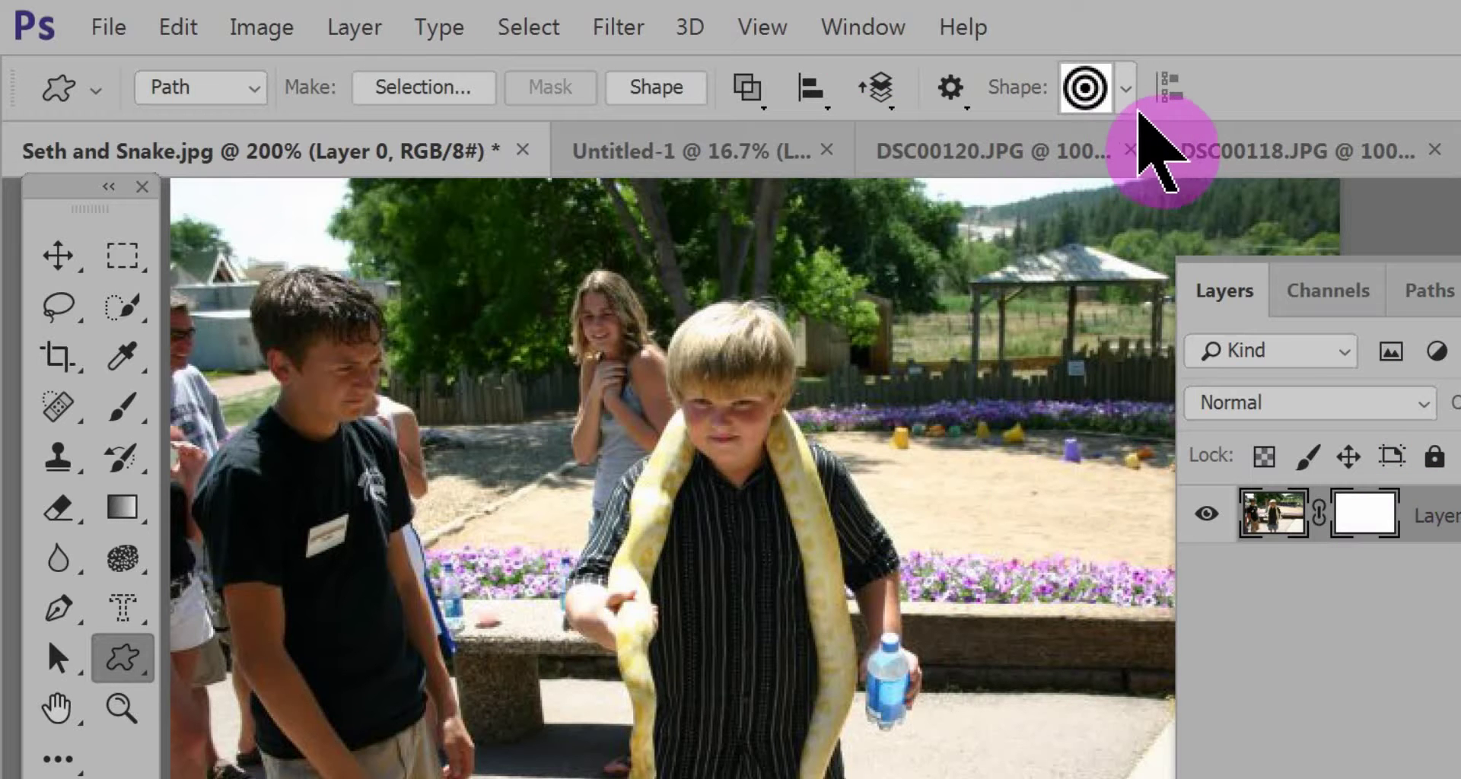
- Draw a large hollow five-point star in Layer 0's vector mask with the Custom Shape tool, using the combining path operation
{"action": "left_click", "coordinate": [1126, 89]}
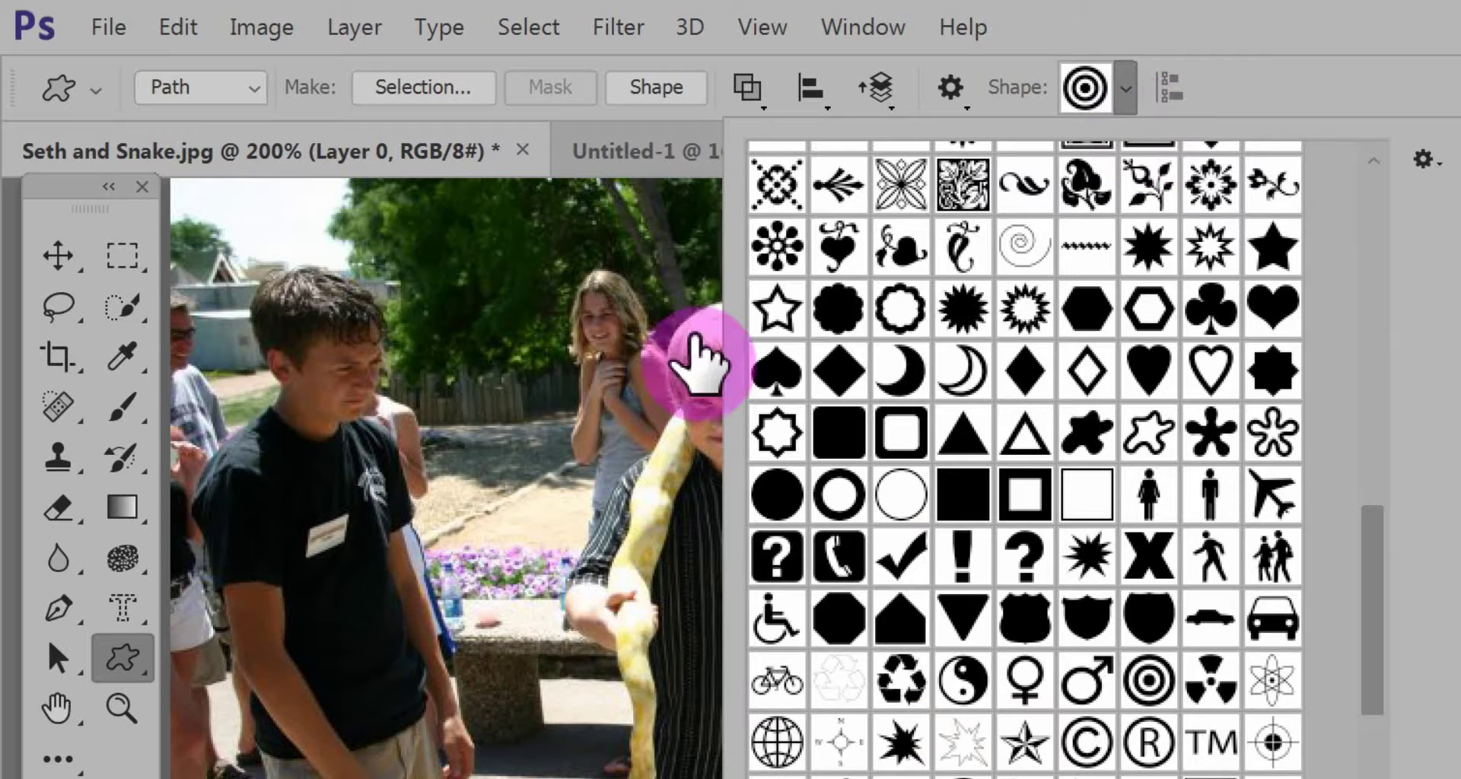
{"action": "left_click", "coordinate": [778, 310]}
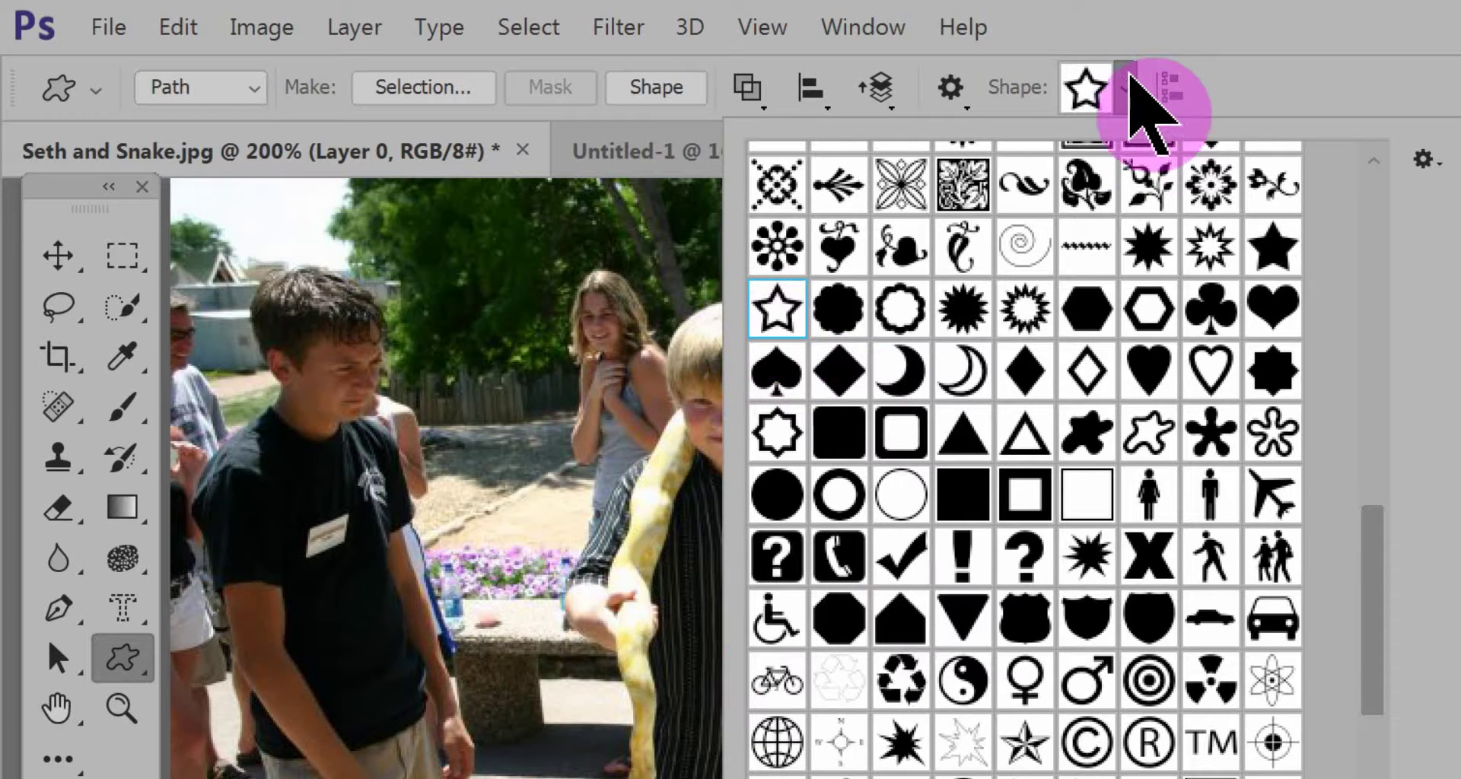
{"action": "left_click", "coordinate": [1127, 90]}
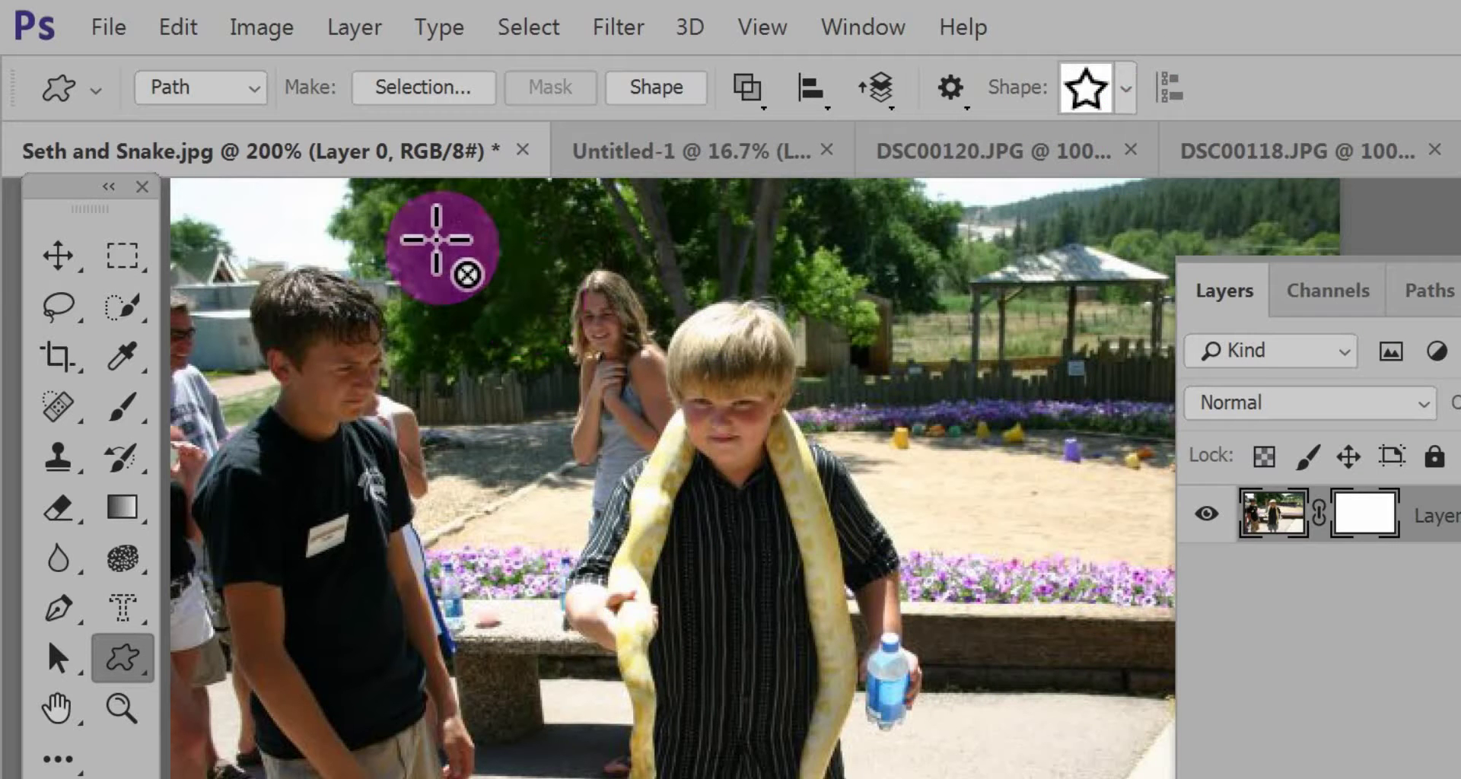
{"action": "key", "text": "shift"}
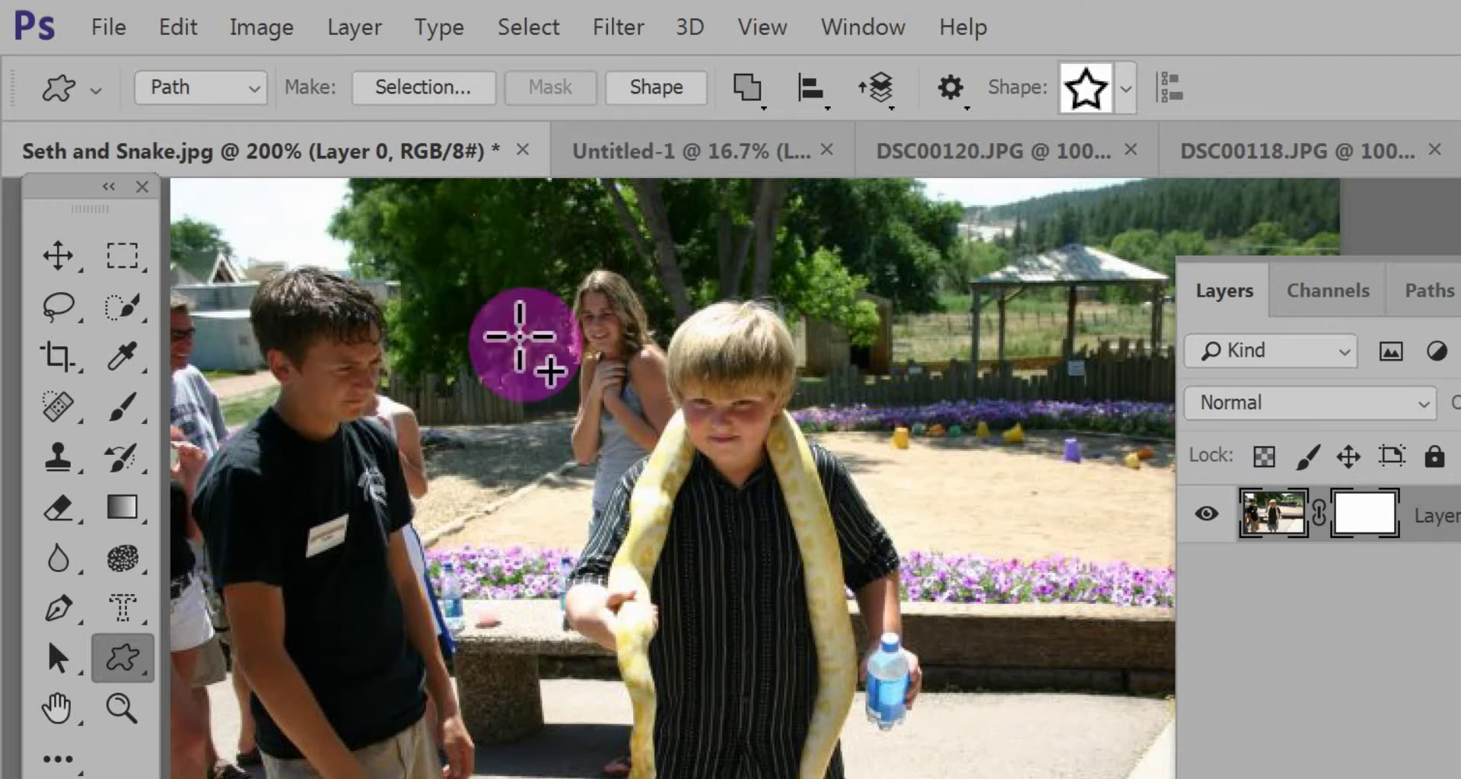
{"action": "left_click_drag", "start_coordinate": [520, 336], "coordinate": [1343, 778]}
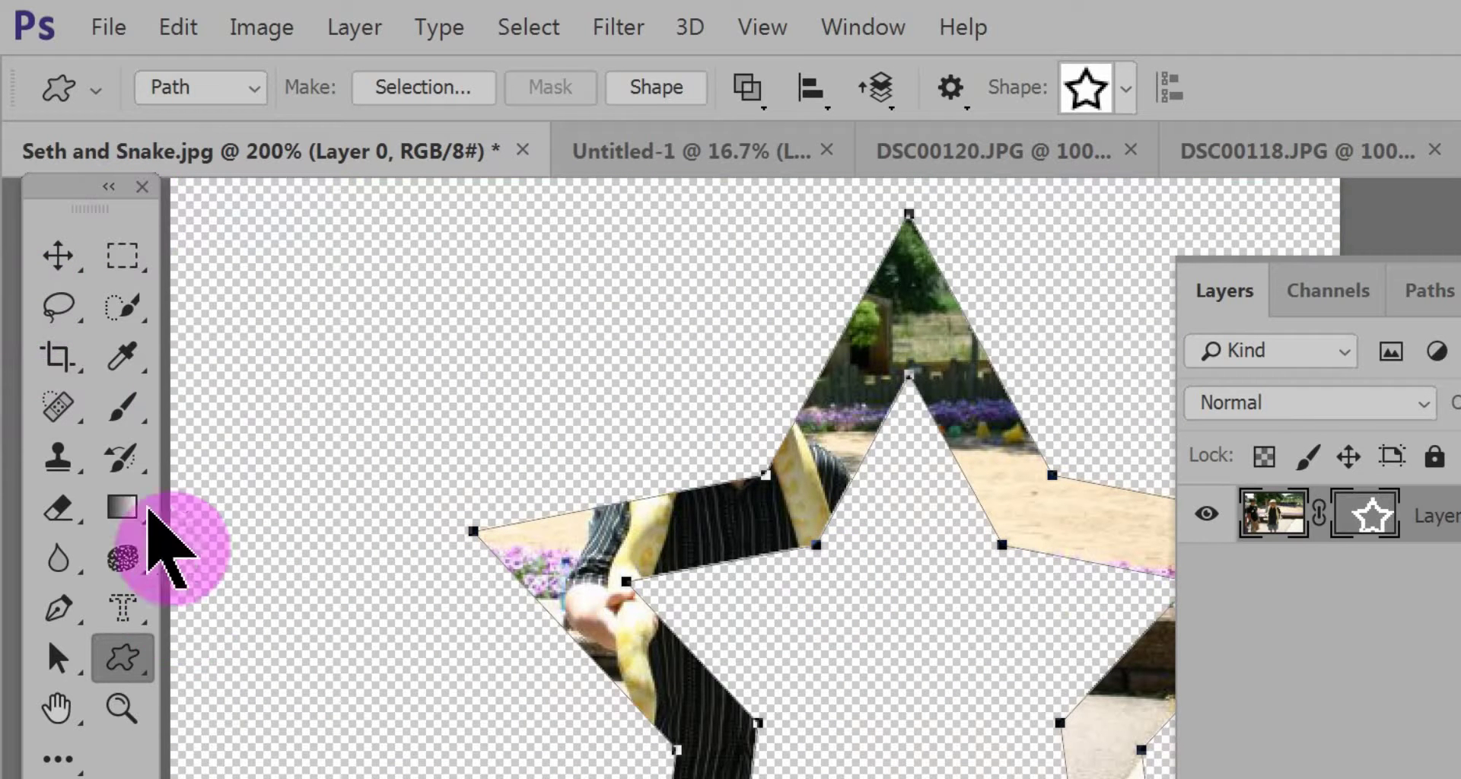
- Set the star path's operation to Exclude Overlapping Shapes and position the star so its opening frames the boy's face
{"action": "left_click", "coordinate": [58, 657]}
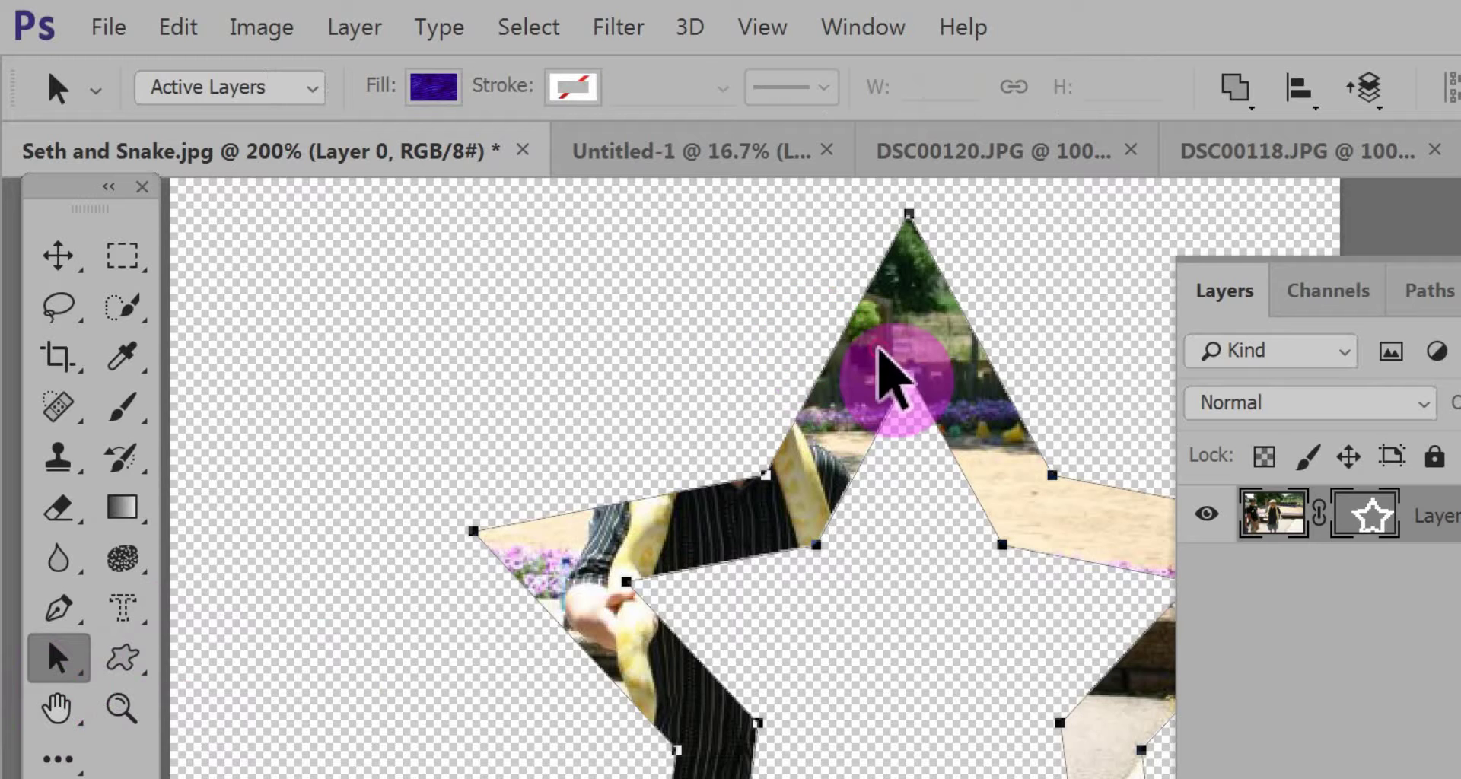
{"action": "left_click_drag", "start_coordinate": [880, 351], "coordinate": [776, 284]}
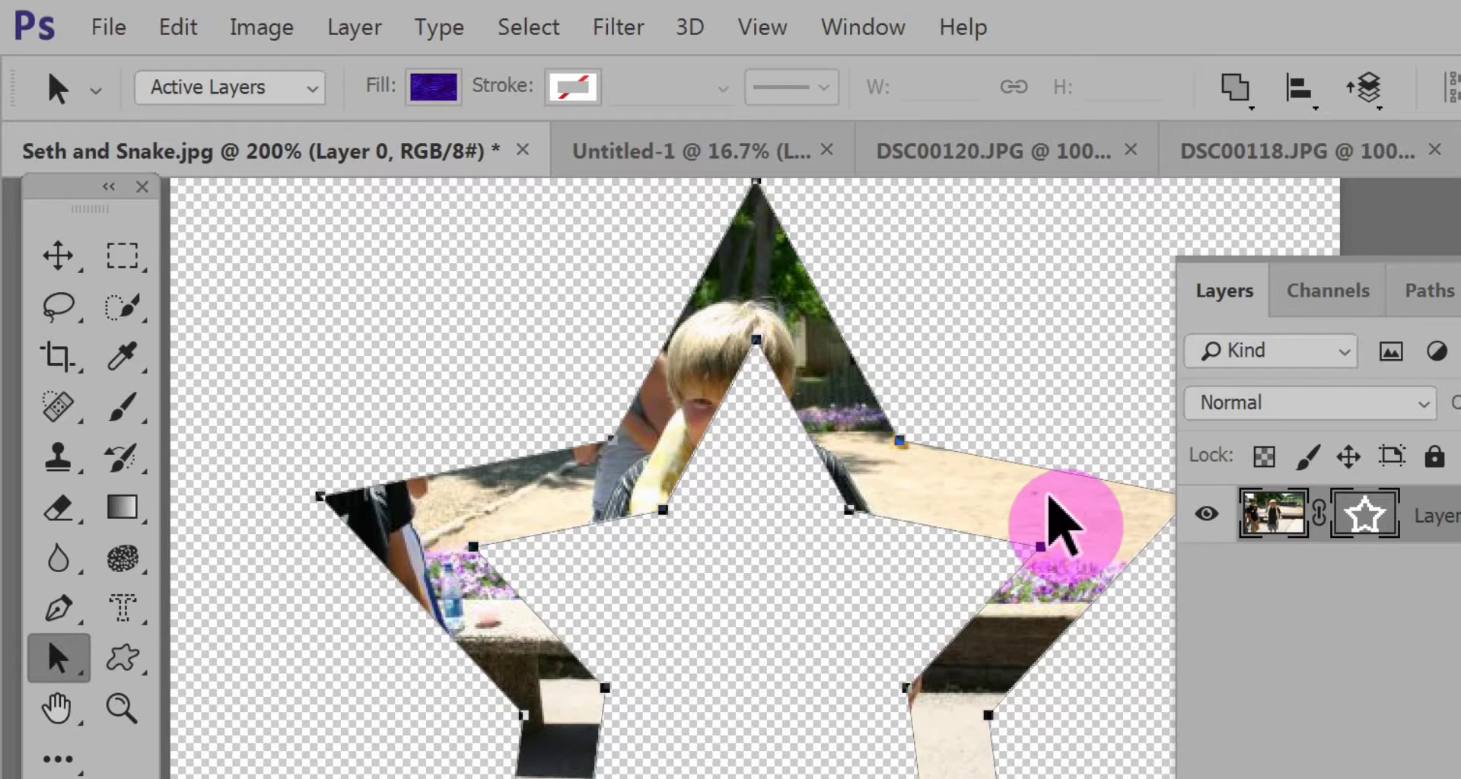
{"action": "left_click", "coordinate": [1242, 102]}
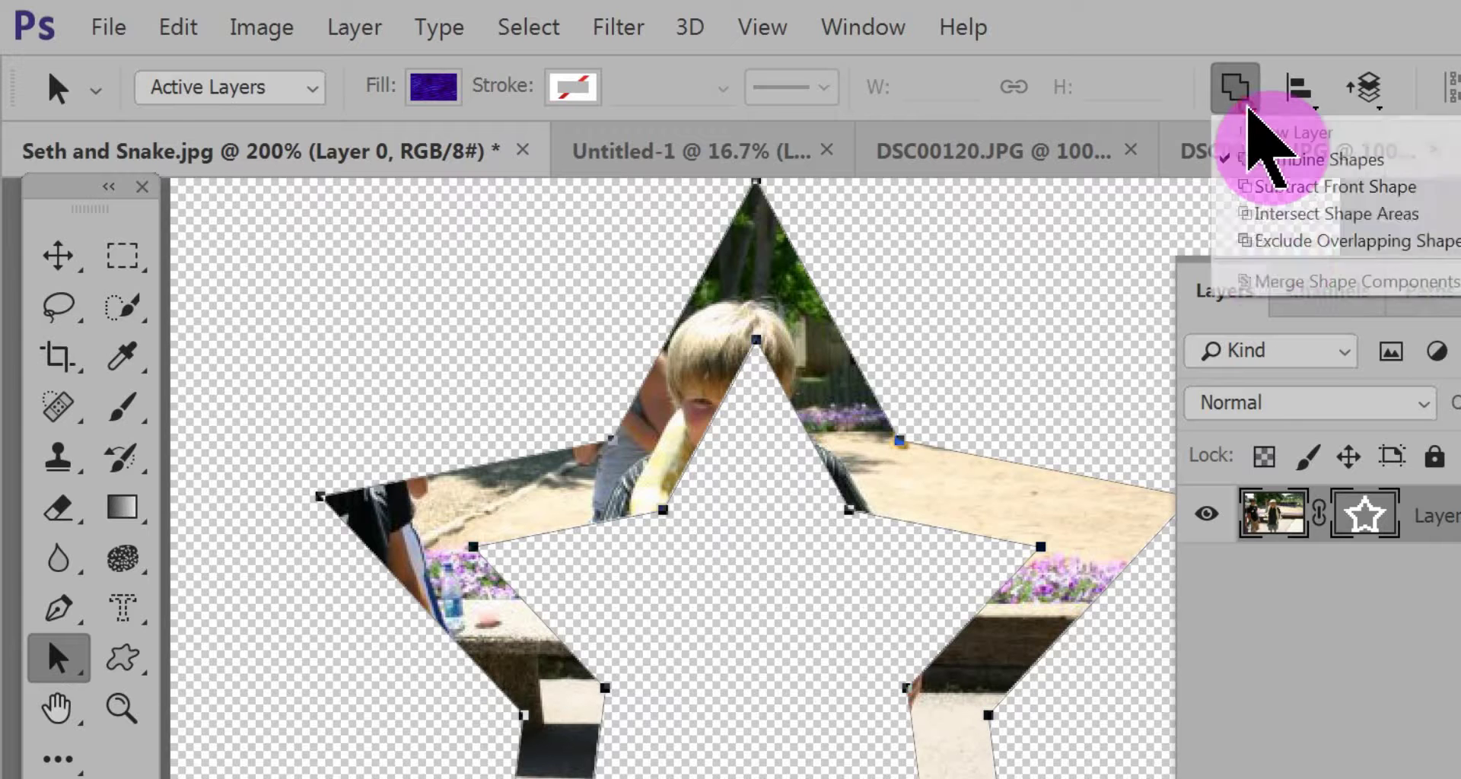
{"action": "left_click", "coordinate": [1252, 242]}
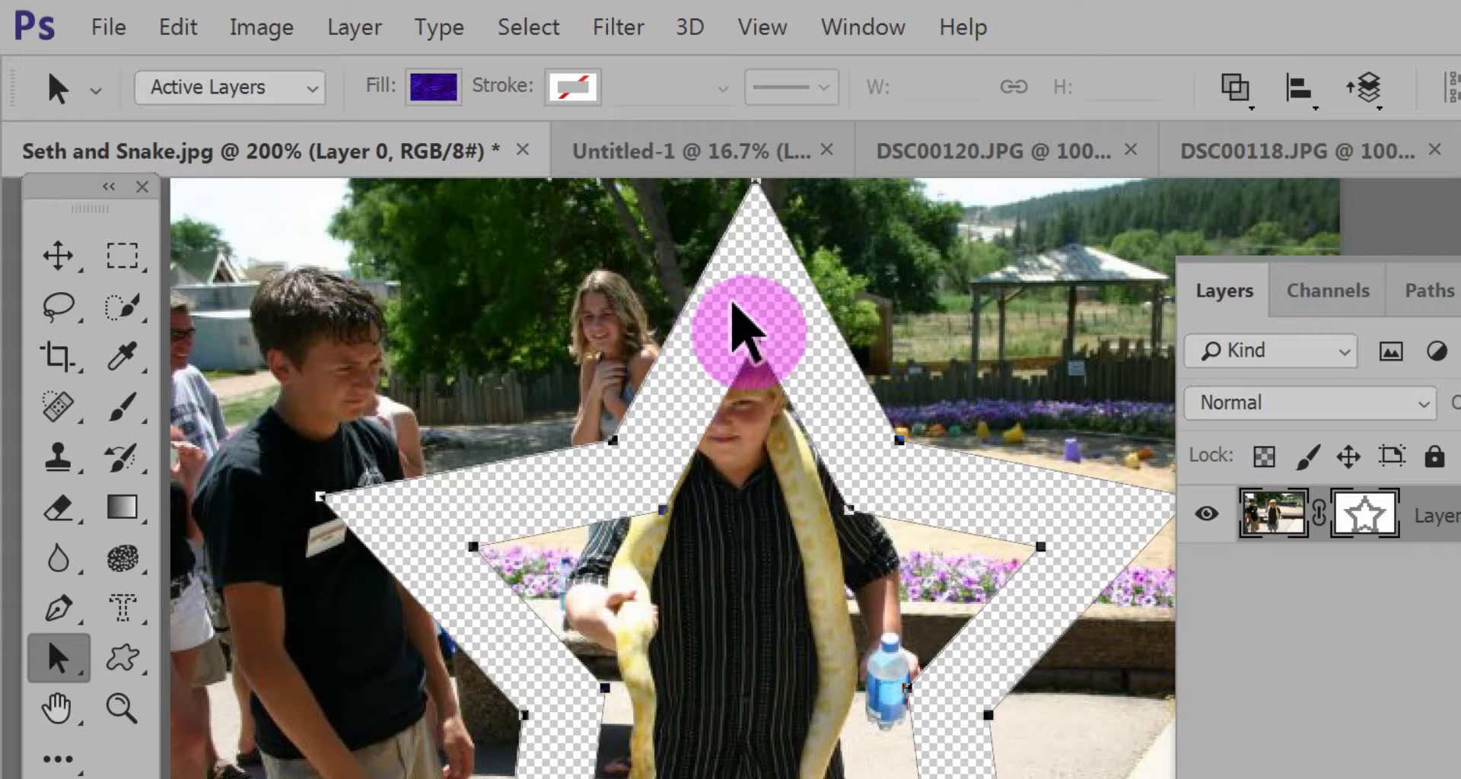
{"action": "left_click_drag", "start_coordinate": [726, 304], "coordinate": [700, 278]}
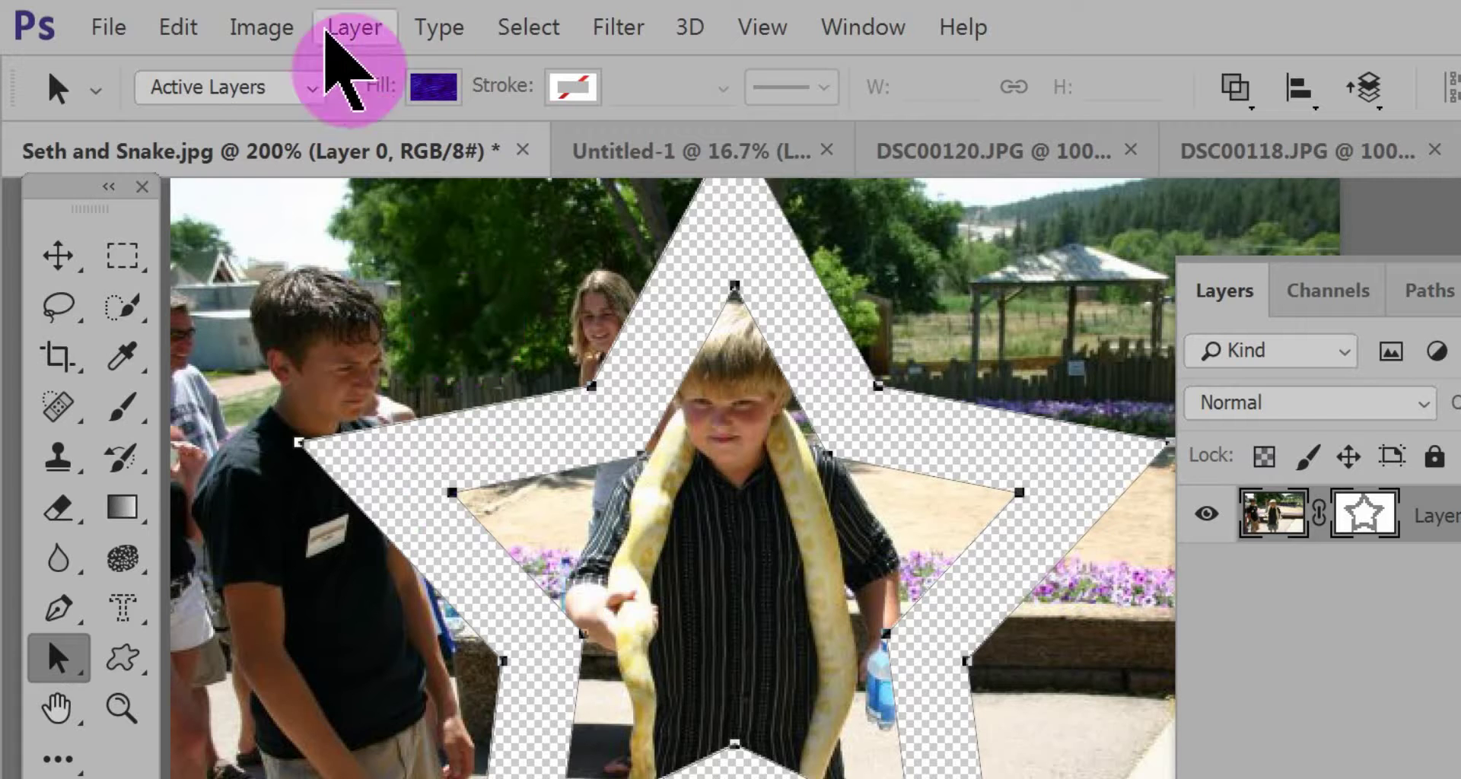
- Add a teal Solid Color fill layer with the default name and place it below the star-masked photo layer
{"action": "left_click", "coordinate": [362, 24]}
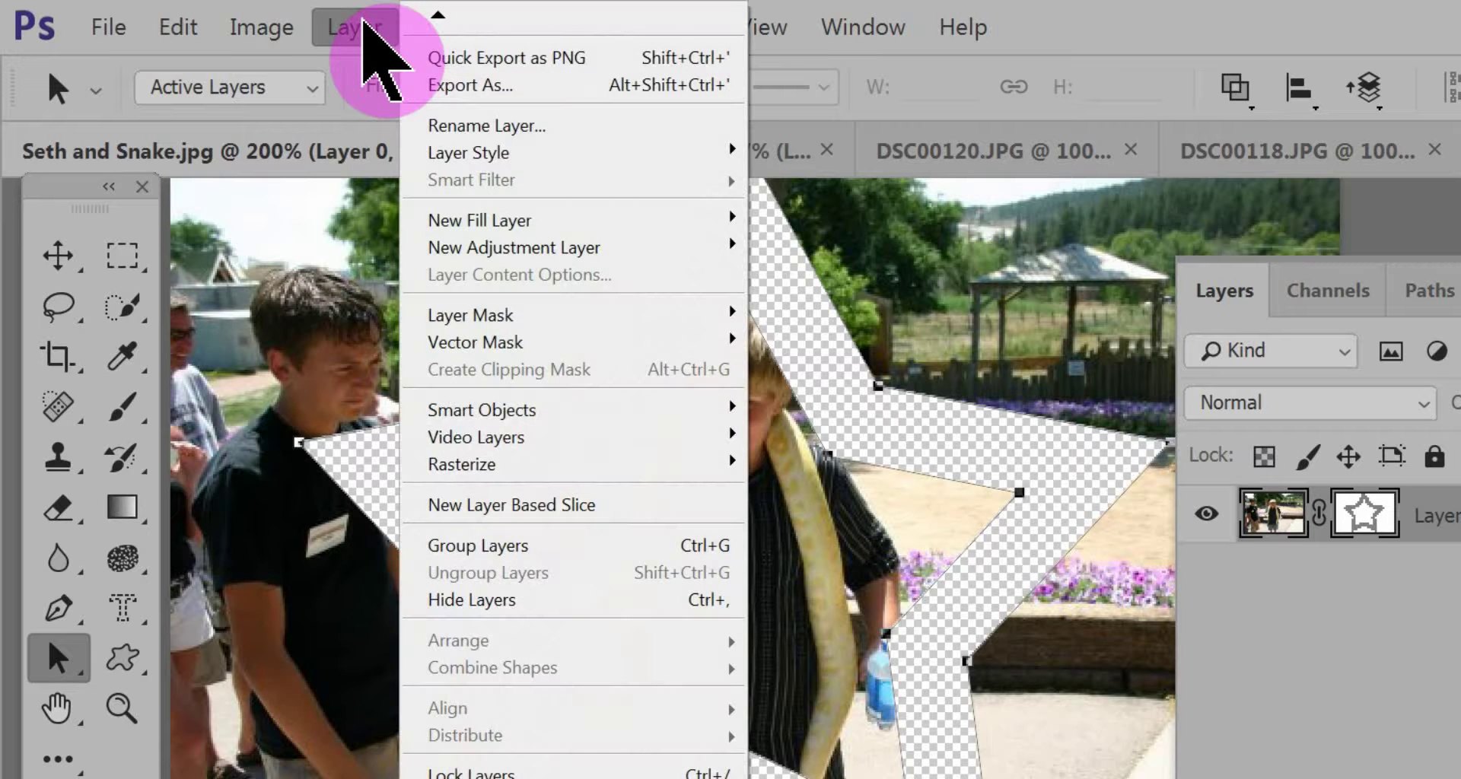
{"action": "mouse_move", "coordinate": [482, 220]}
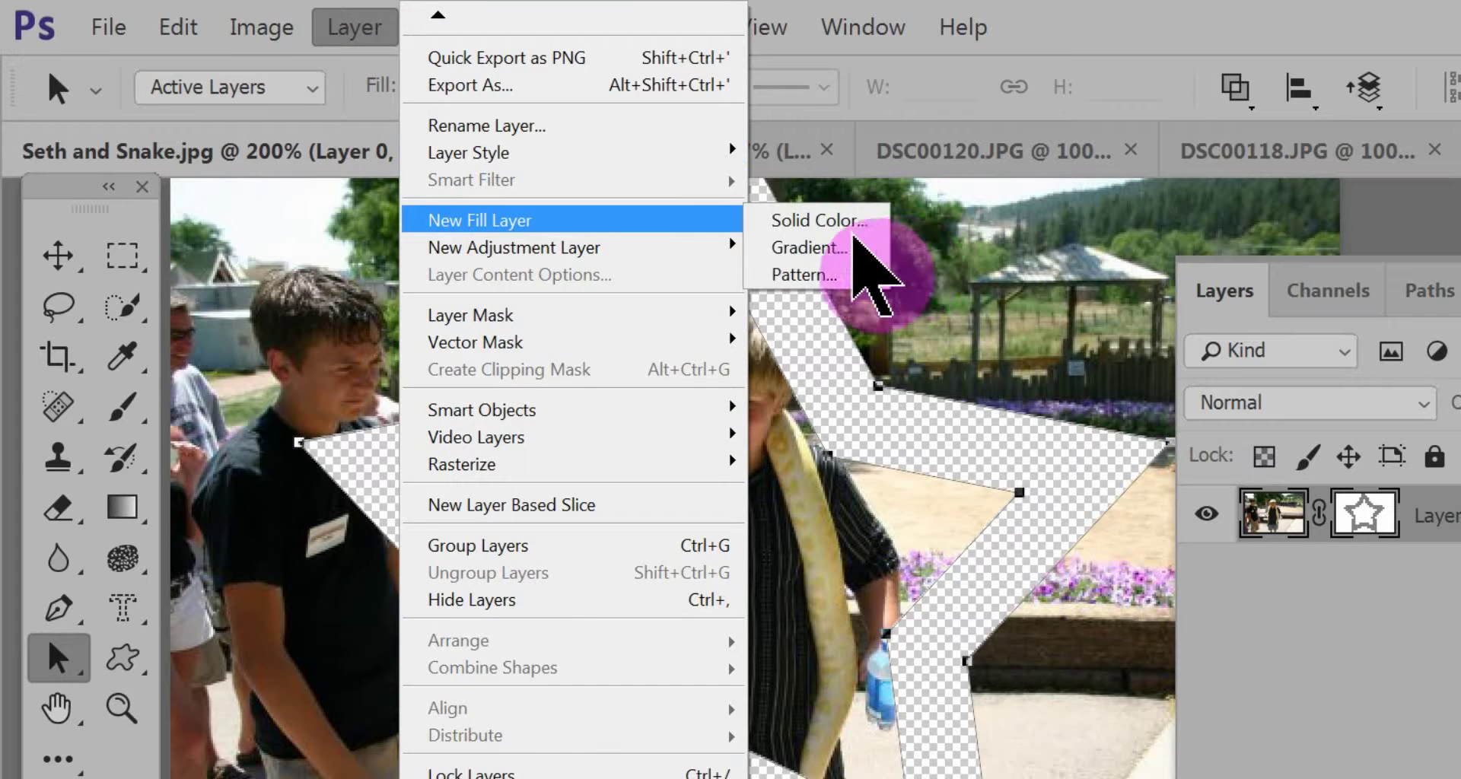
{"action": "left_click", "coordinate": [813, 221]}
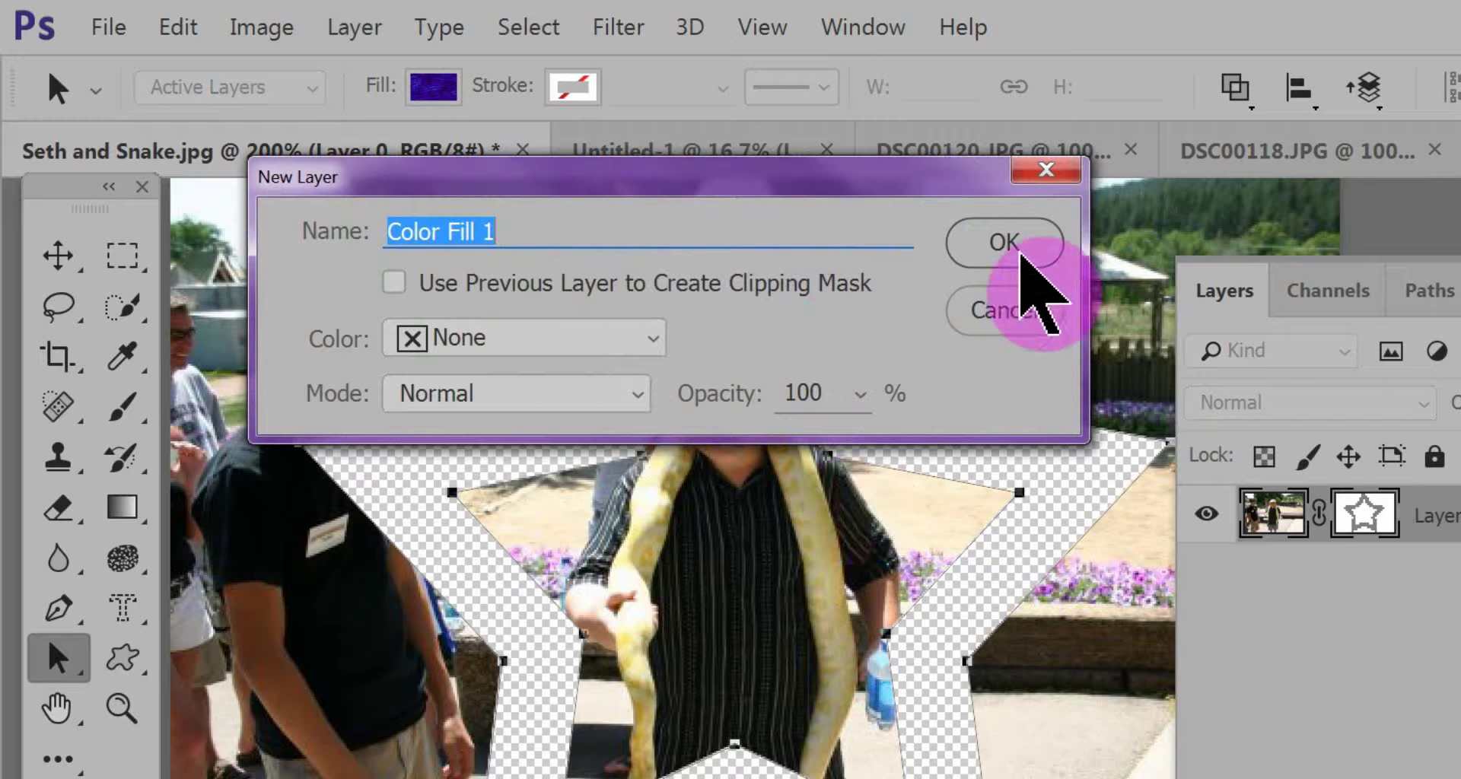
{"action": "left_click", "coordinate": [1016, 247]}
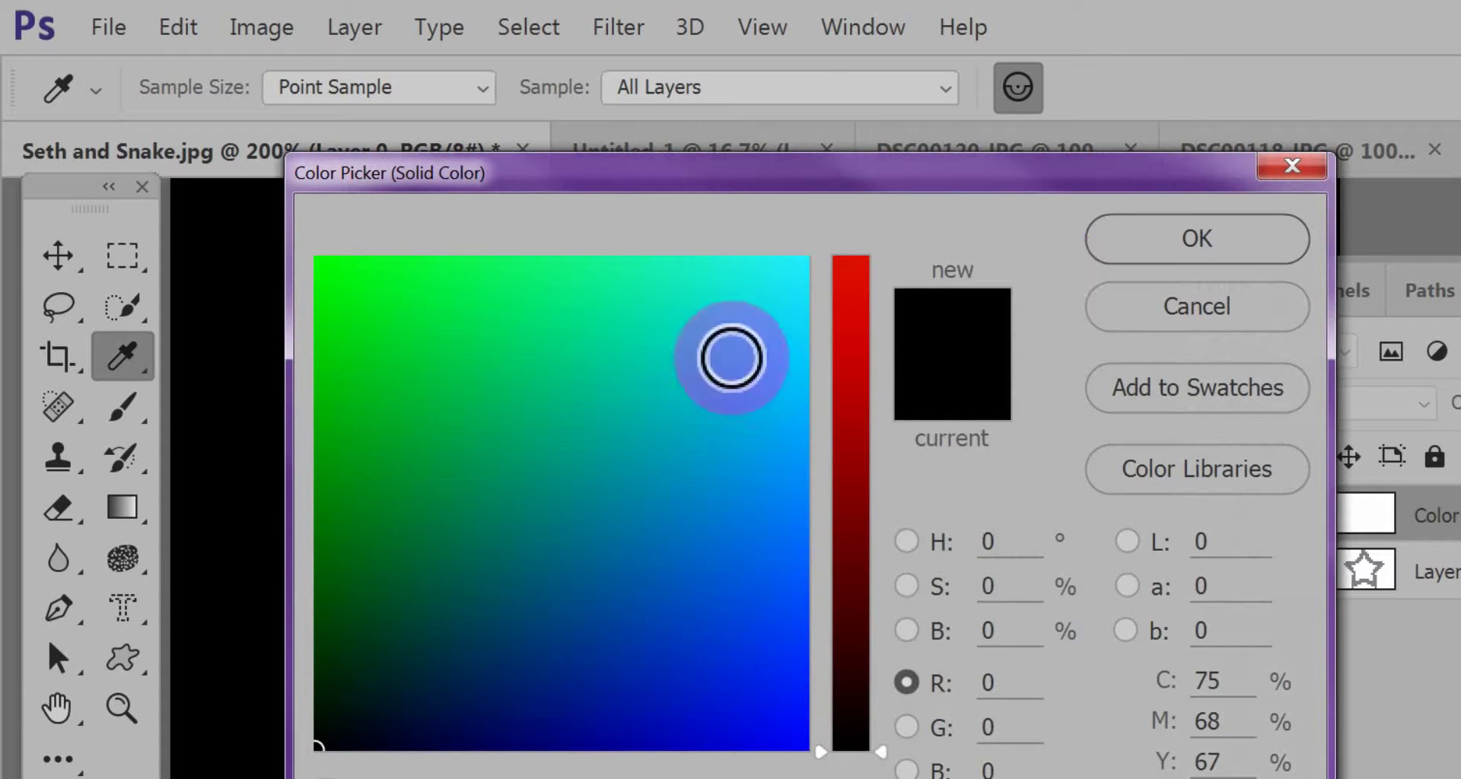
{"action": "left_click", "coordinate": [534, 512]}
{"action": "left_click", "coordinate": [1187, 242]}
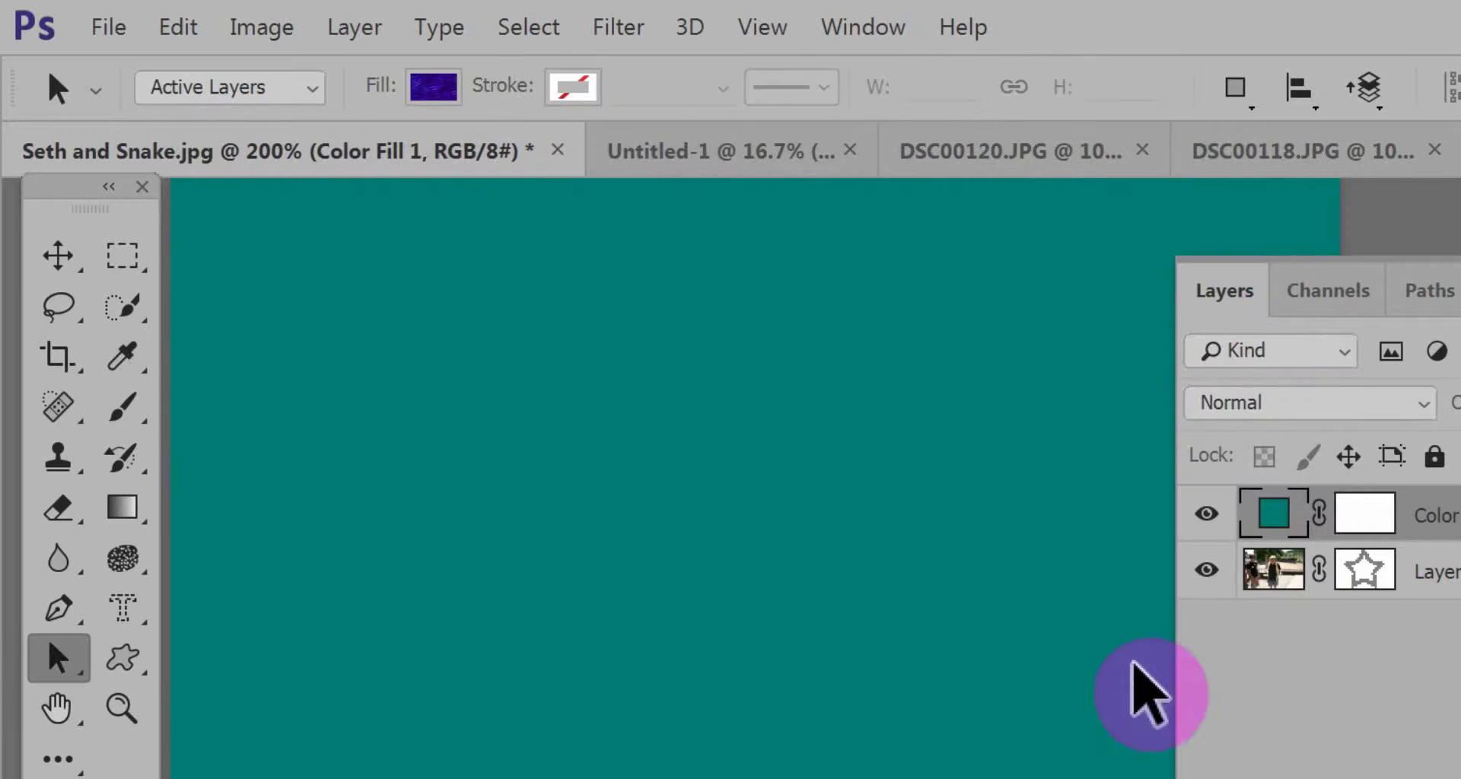
{"action": "left_click_drag", "start_coordinate": [1449, 525], "coordinate": [1451, 668]}
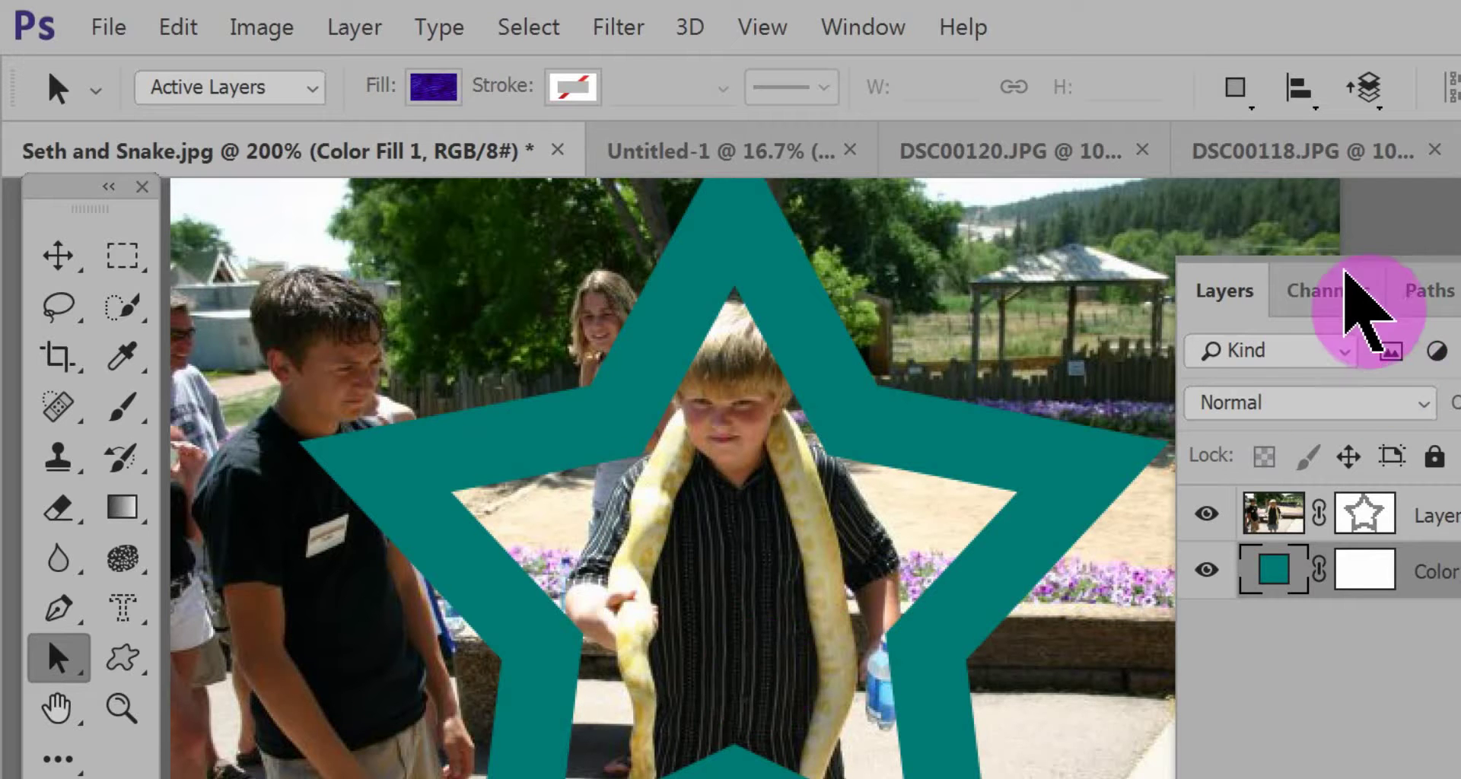
- Return to the Untitled-1 document and deselect the path of Layer 2's vector mask
{"action": "left_click", "coordinate": [645, 166]}
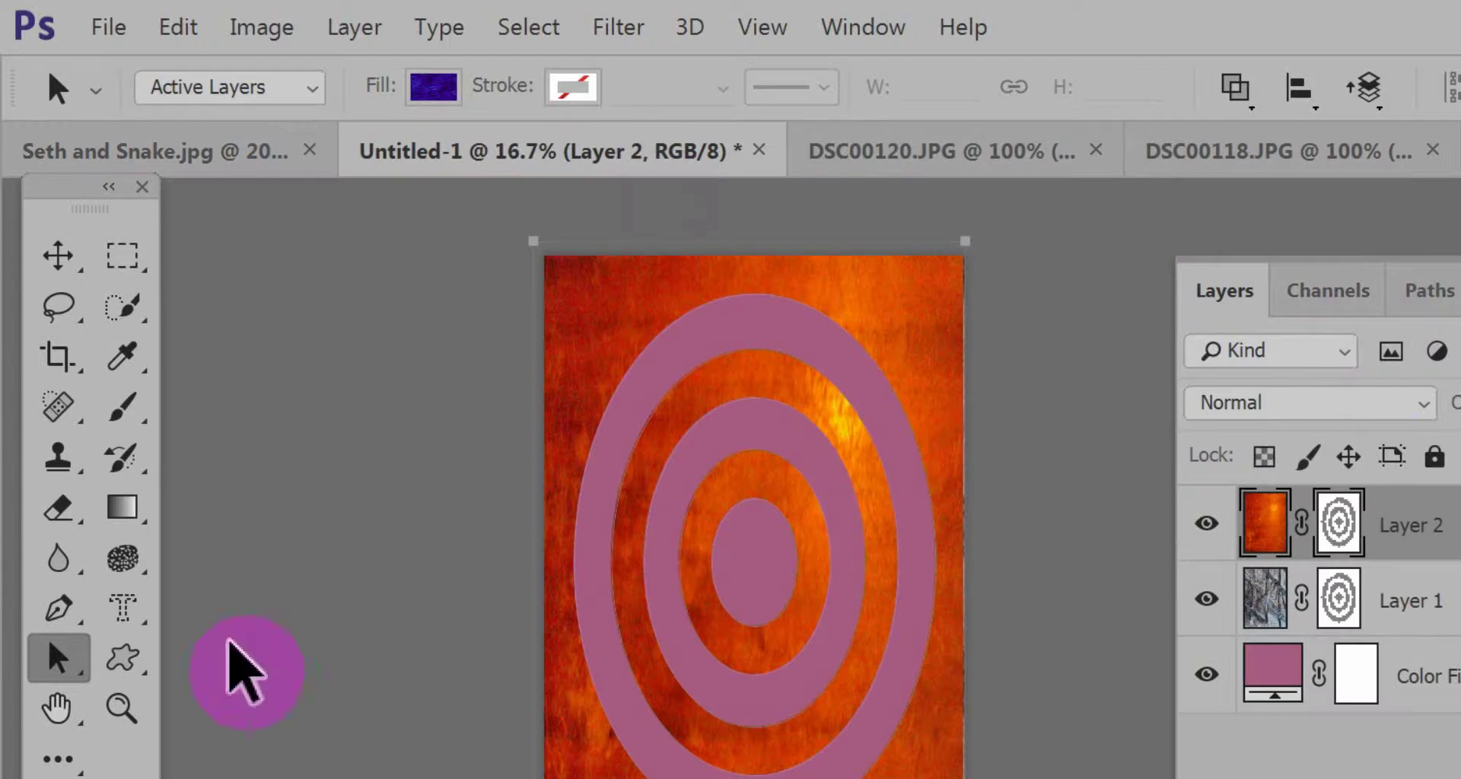
{"action": "left_click", "coordinate": [1083, 472]}
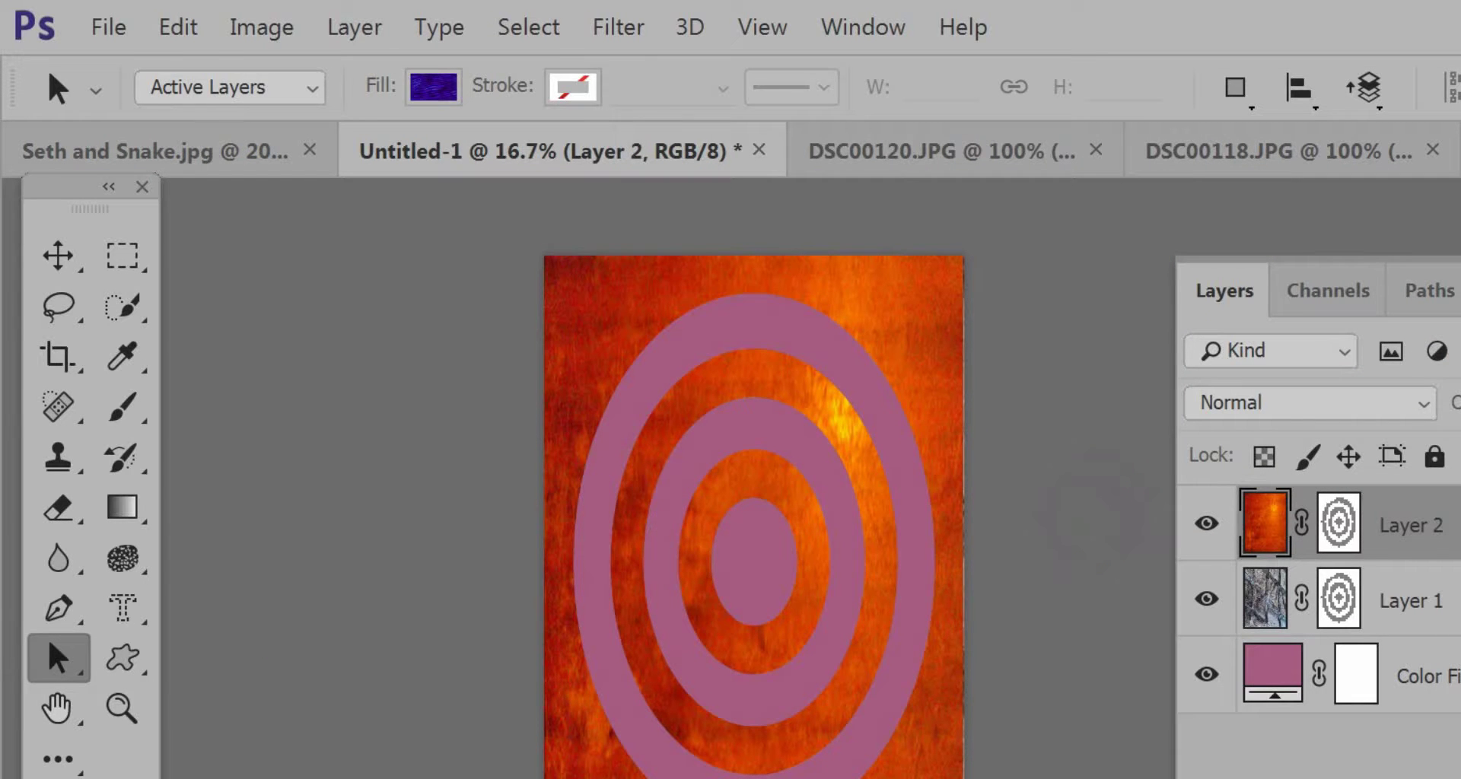
- Apply a reflected Foreground to Transparent gradient in black to Layer 2's image, running diagonally from the lower-left to the upper-right corner
{"action": "key", "text": "v"}
{"action": "left_click", "coordinate": [468, 571]}
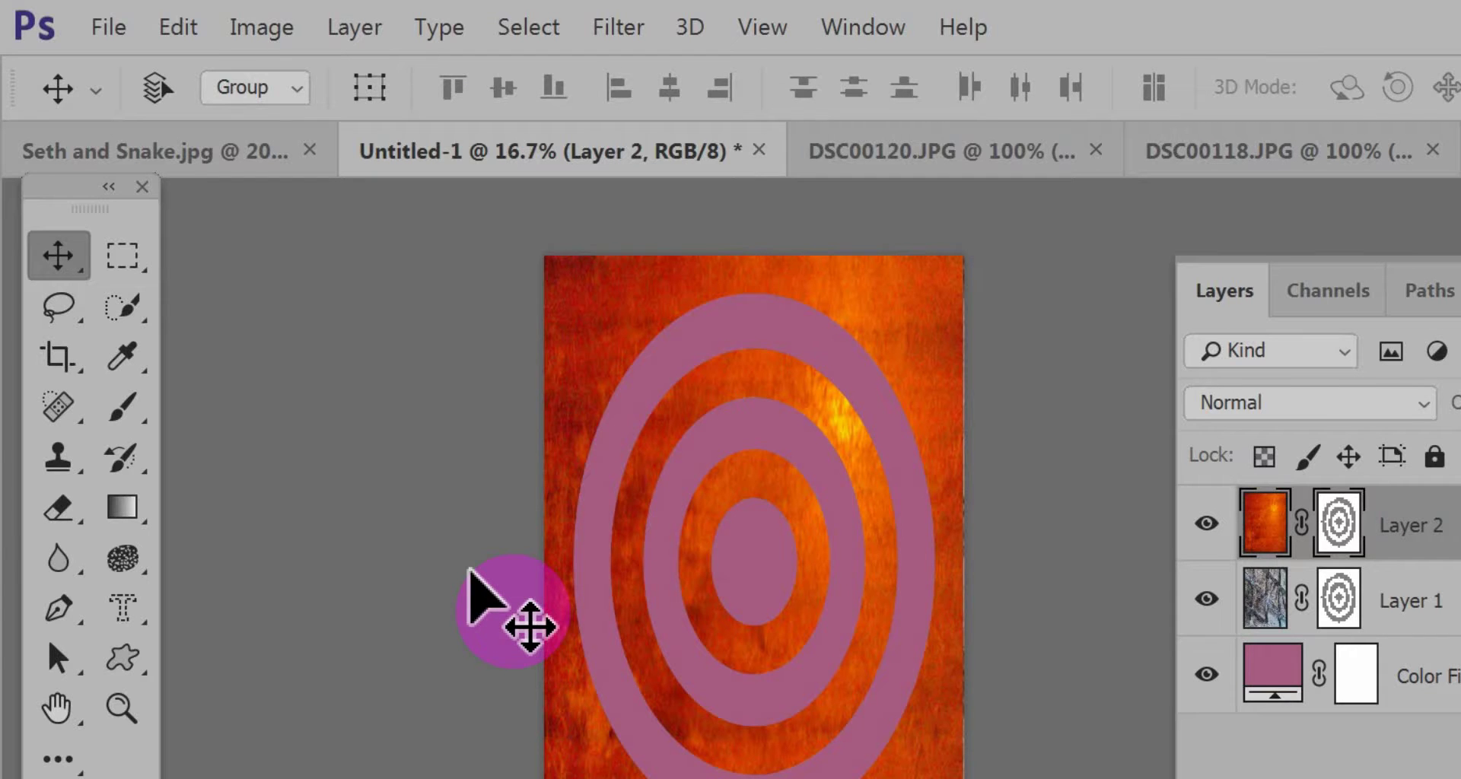
{"action": "left_click", "coordinate": [1362, 521]}
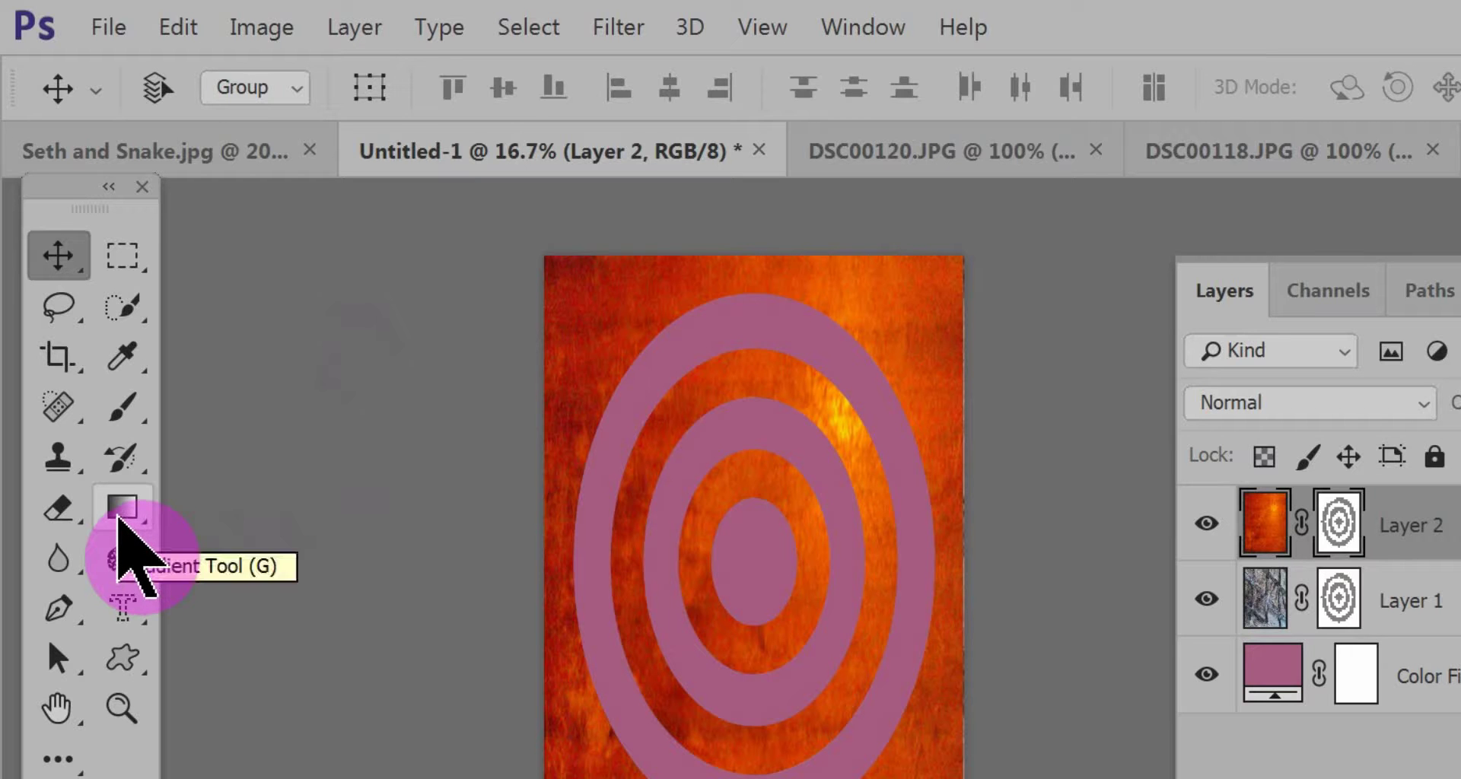
{"action": "left_click", "coordinate": [122, 517]}
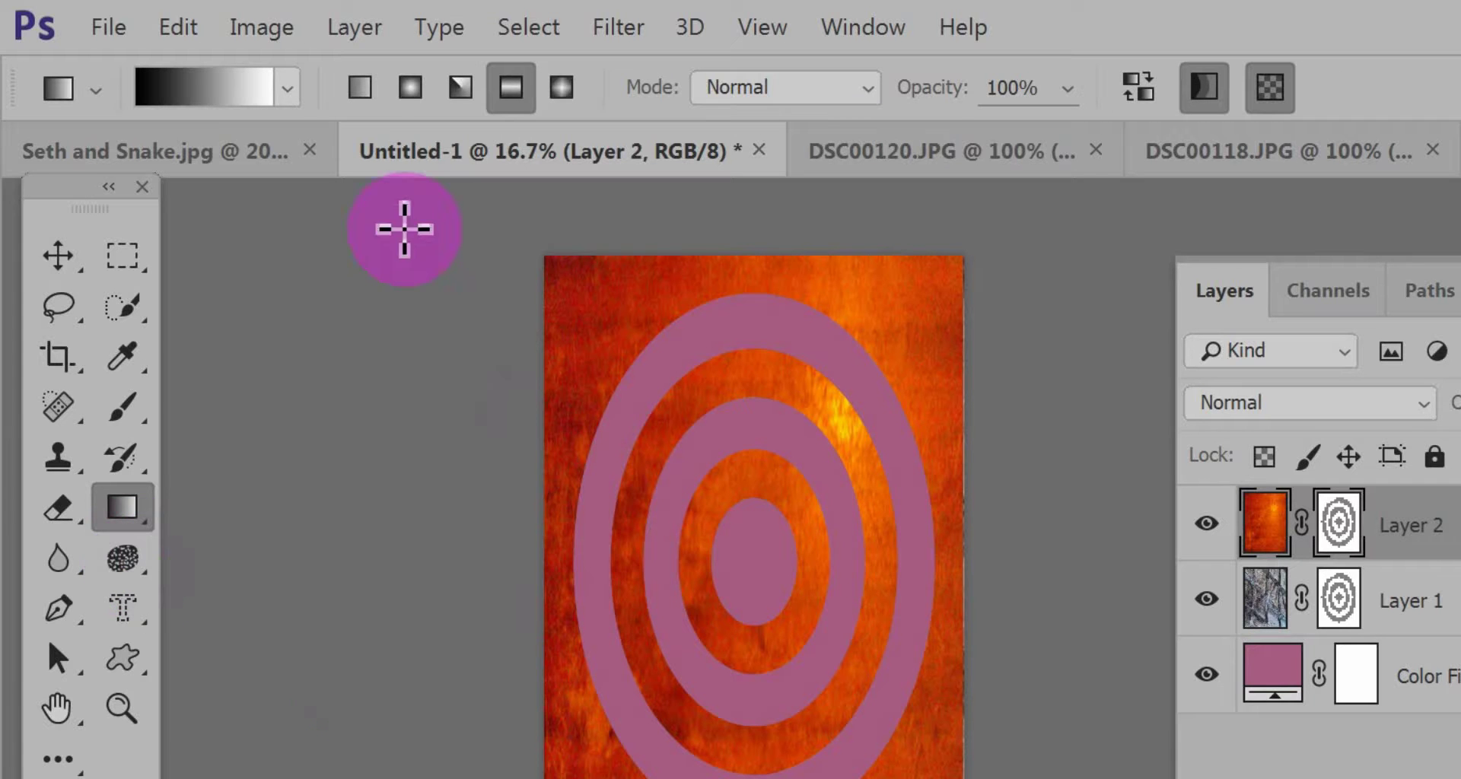
{"action": "left_click", "coordinate": [285, 91]}
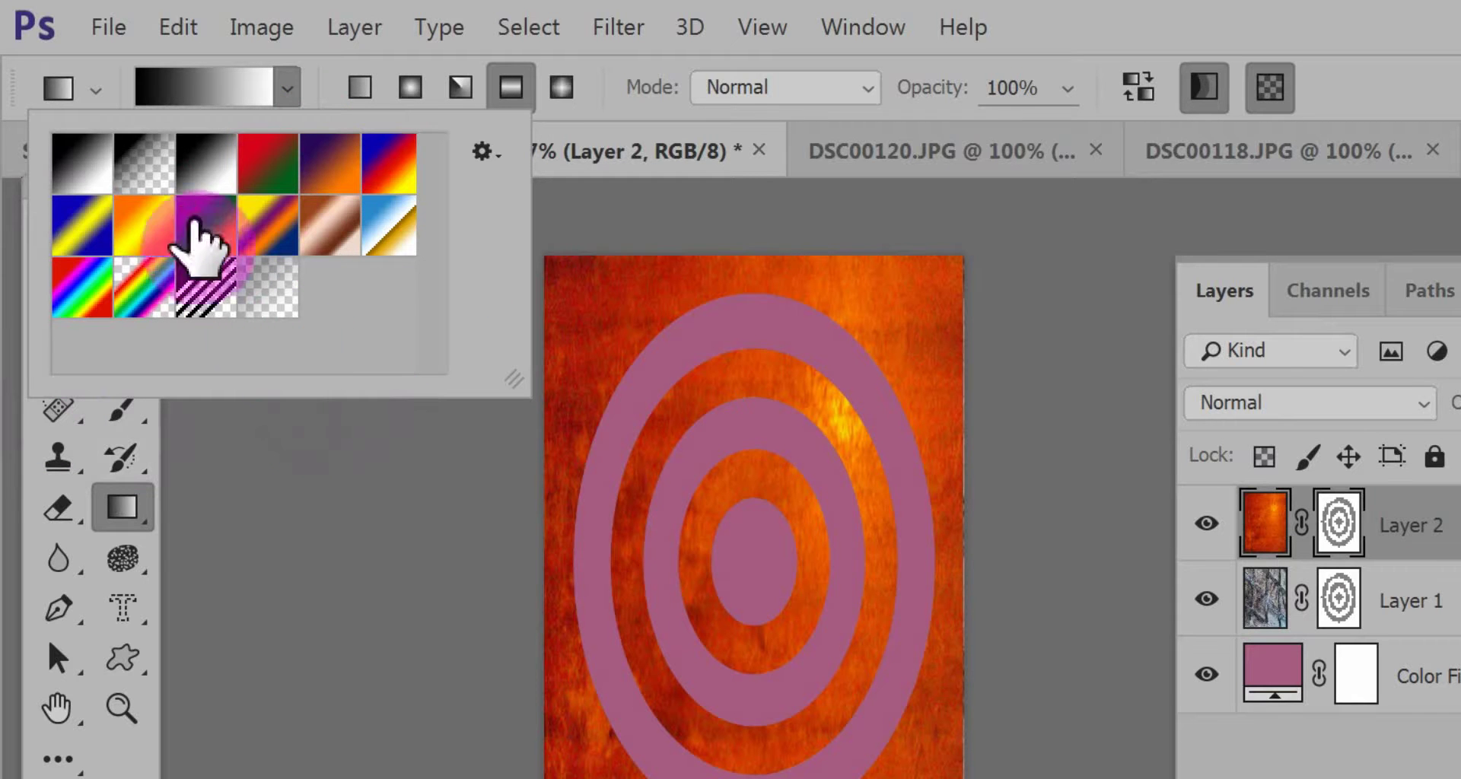
{"action": "left_click", "coordinate": [145, 165]}
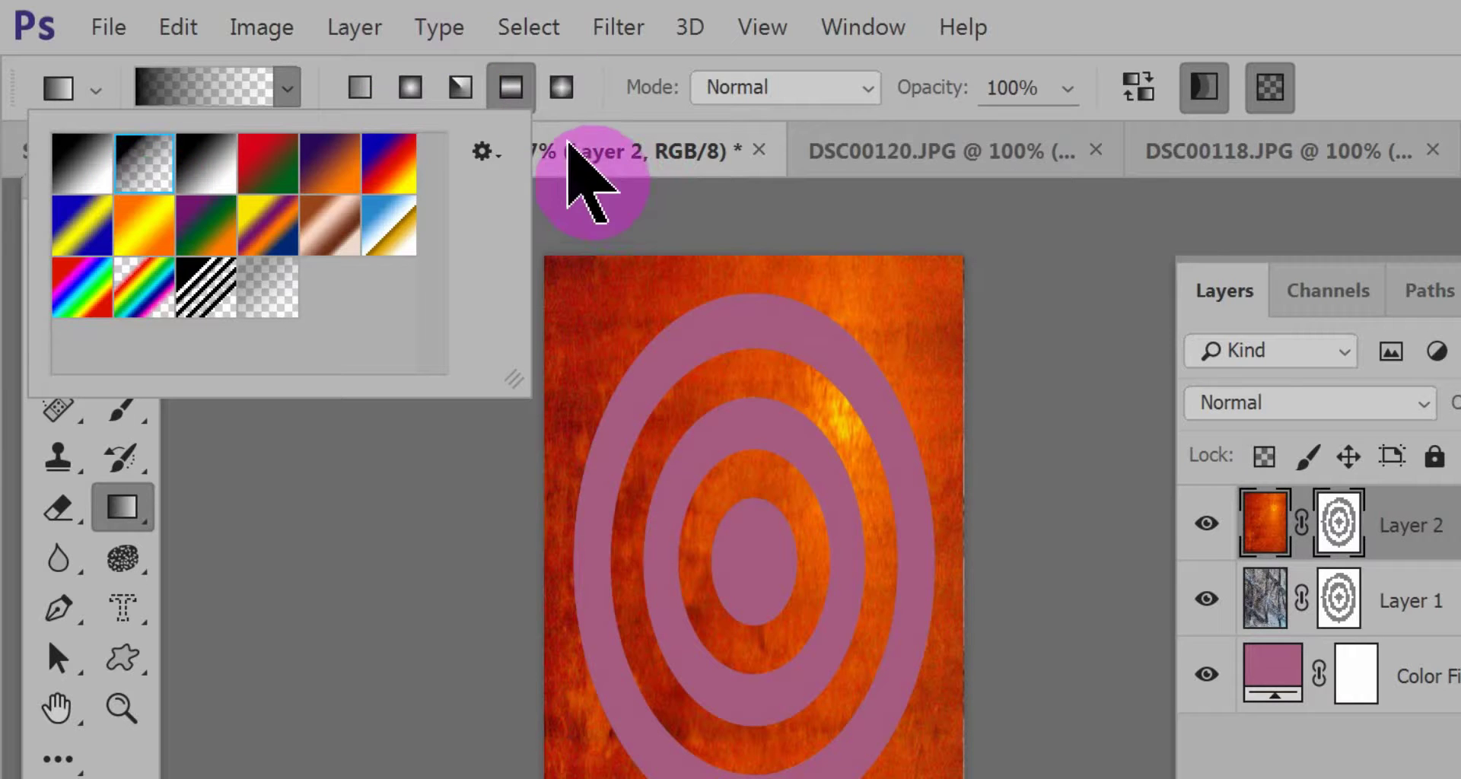
{"action": "left_click", "coordinate": [517, 74]}
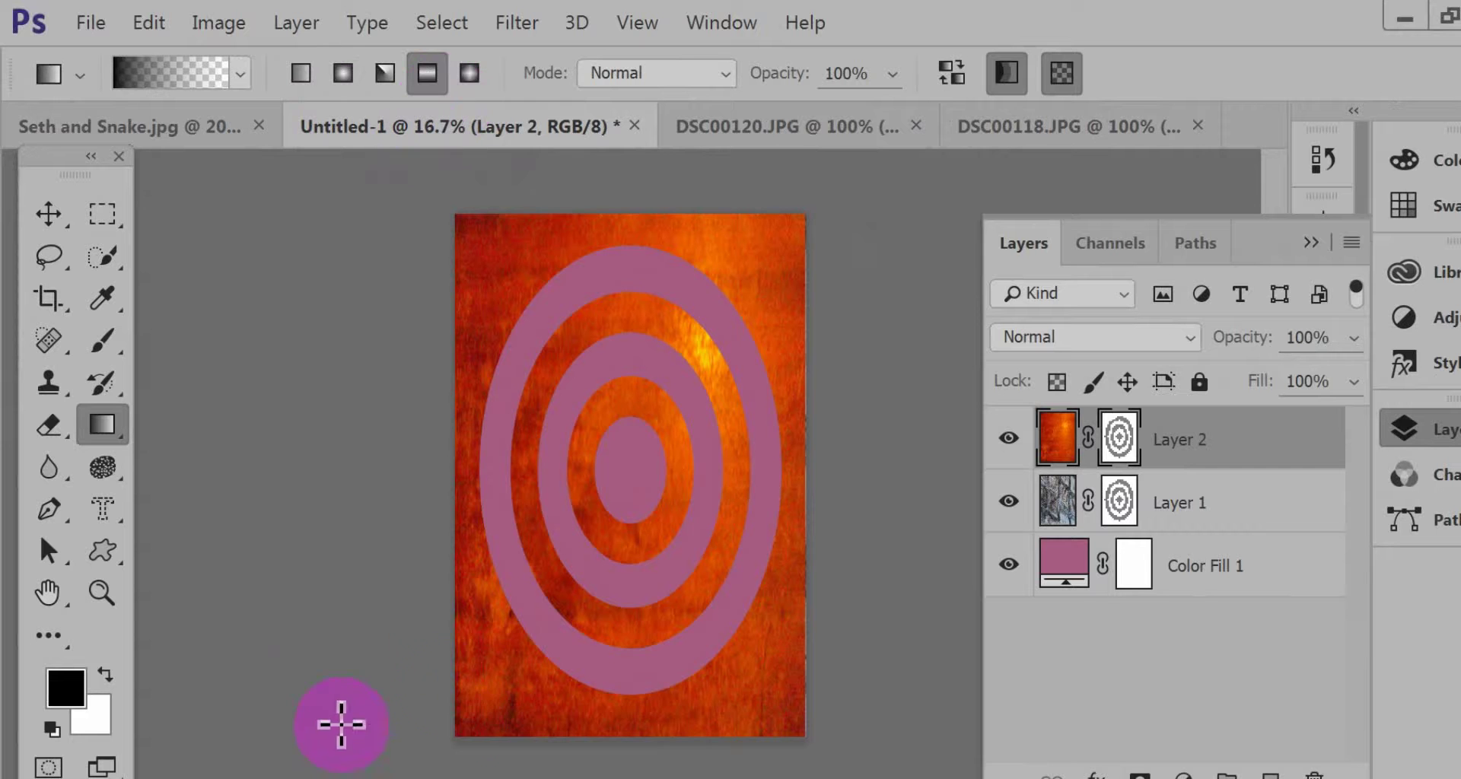
{"action": "left_click_drag", "start_coordinate": [458, 730], "coordinate": [791, 222]}
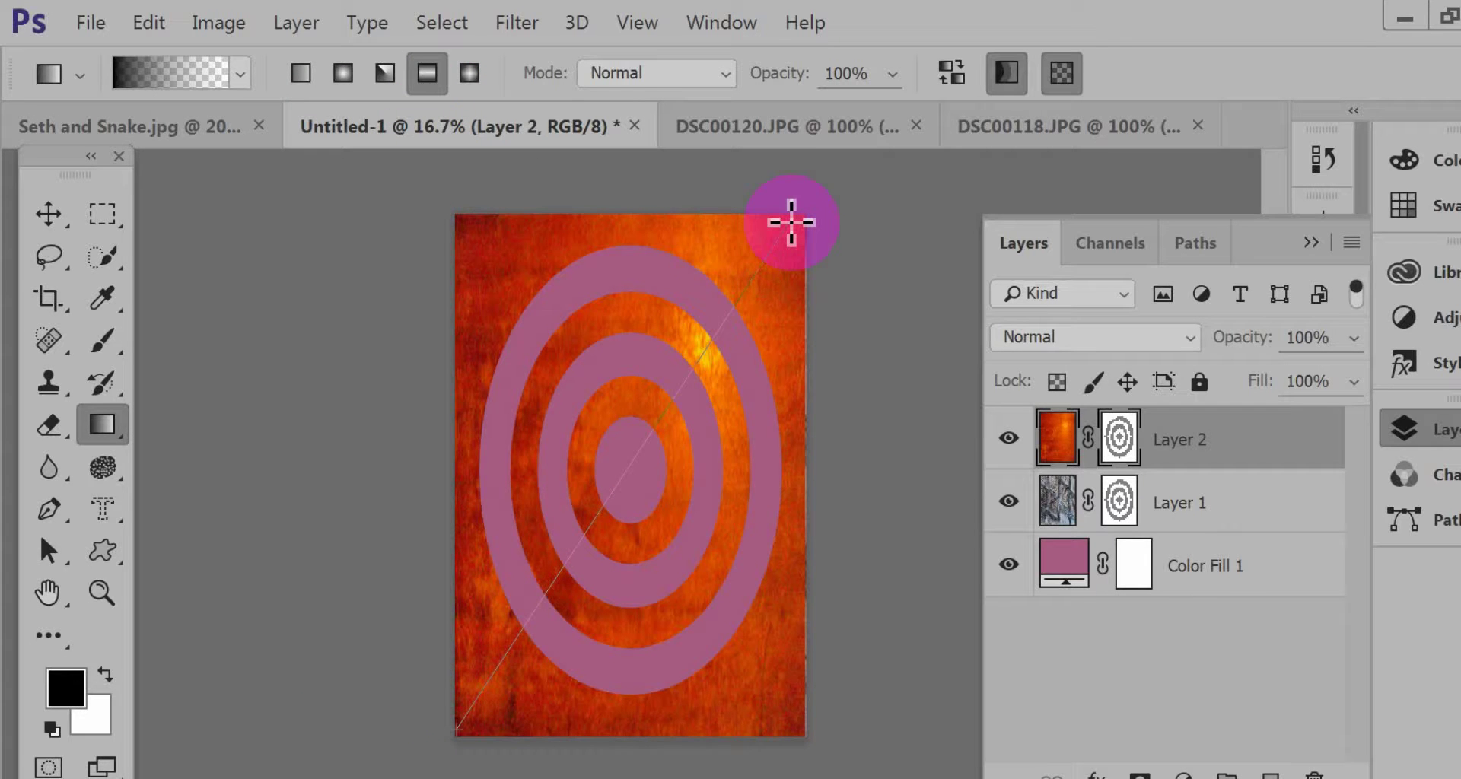
{"action": "left_click_drag", "start_coordinate": [791, 222], "coordinate": [790, 220]}
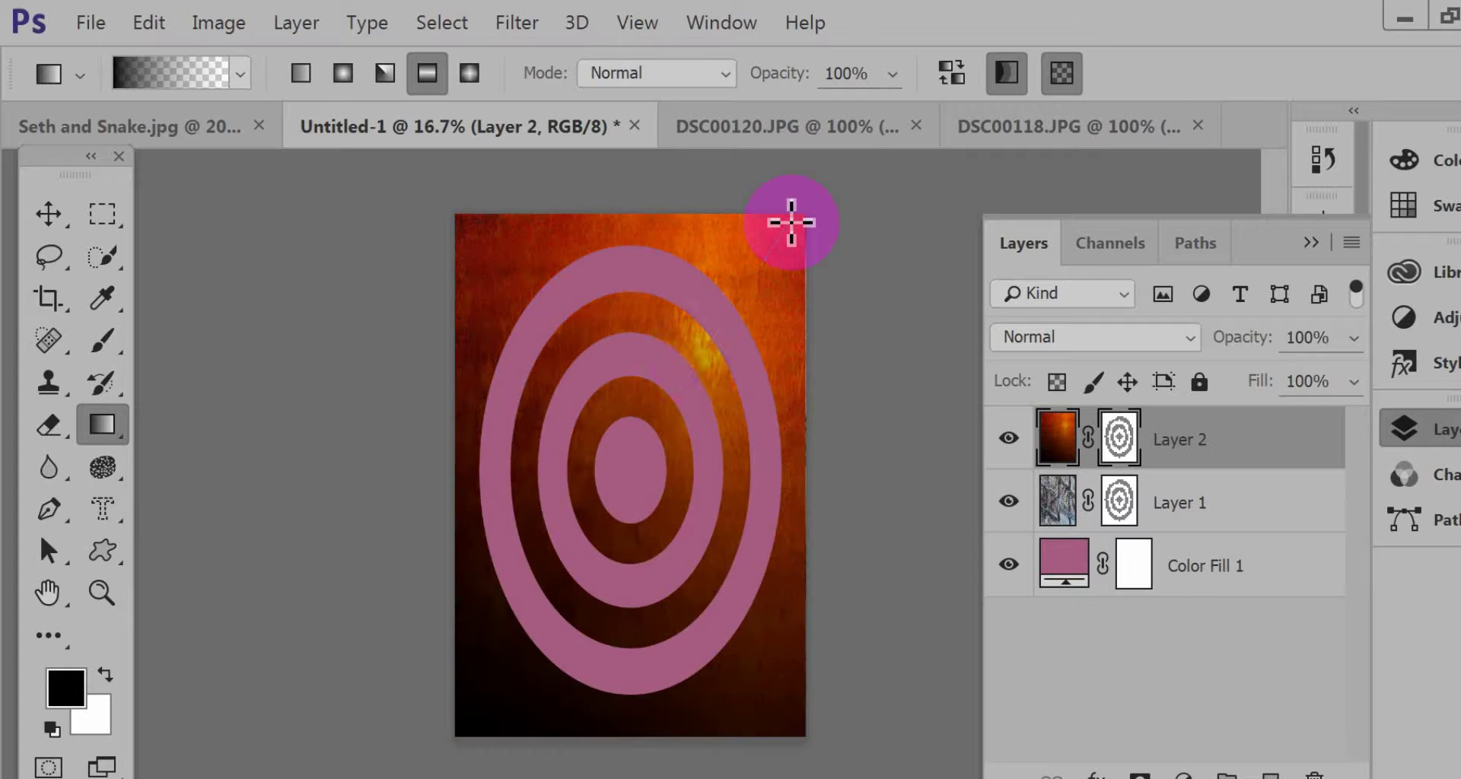
{"action": "left_click", "coordinate": [500, 776]}
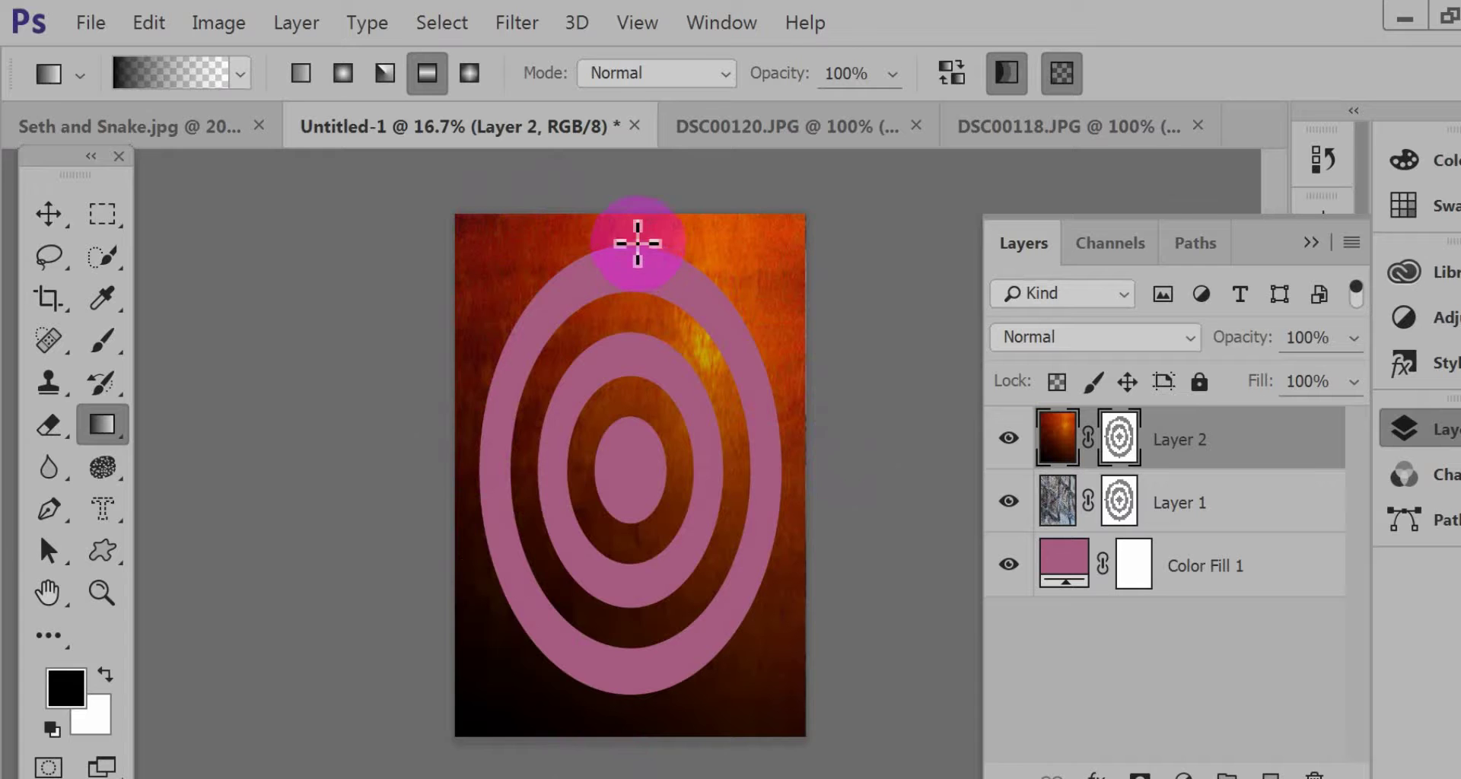
- Fill Layer 2's image with a red-to-green diamond gradient running horizontally from the canvas's left edge past its right edge
{"action": "left_click", "coordinate": [239, 72]}
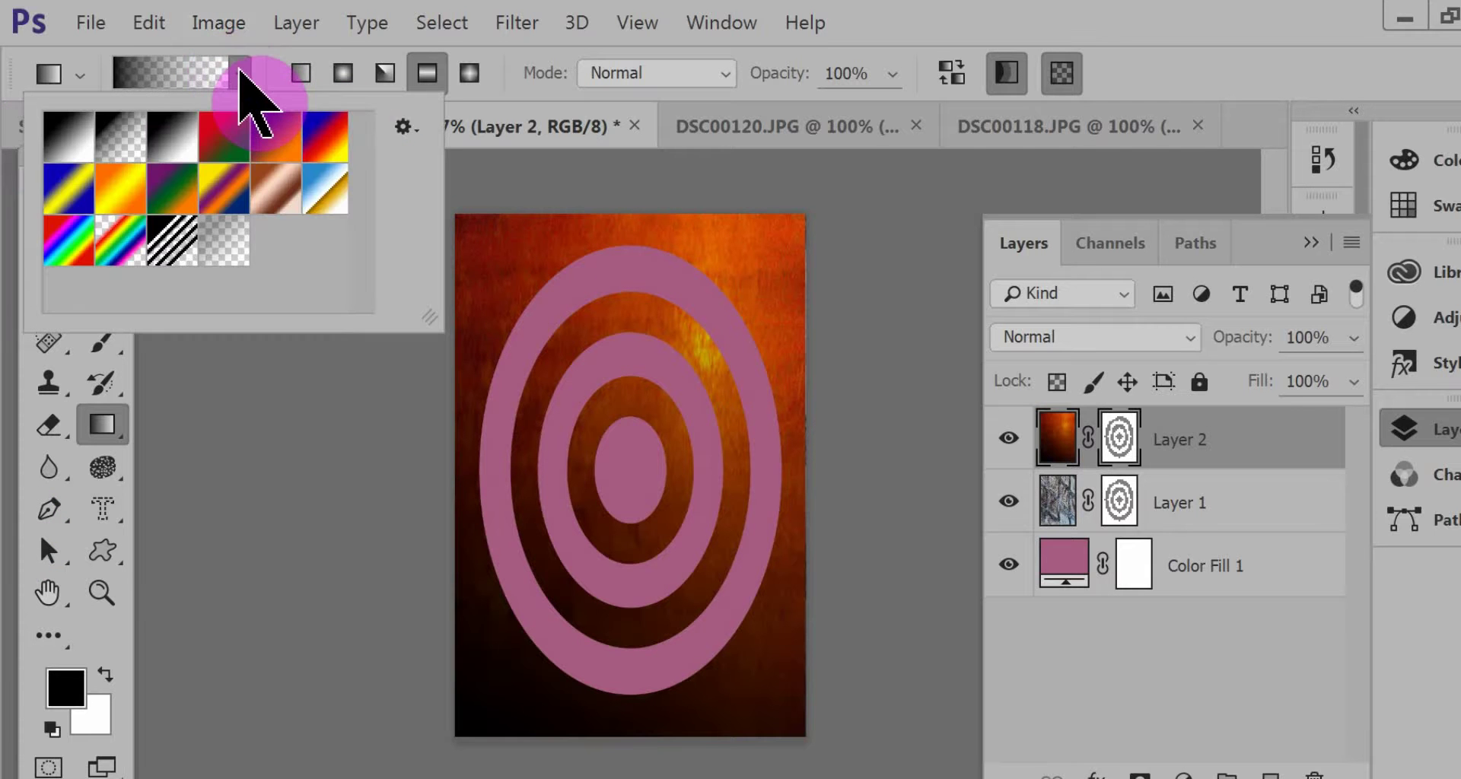
{"action": "left_click", "coordinate": [223, 145]}
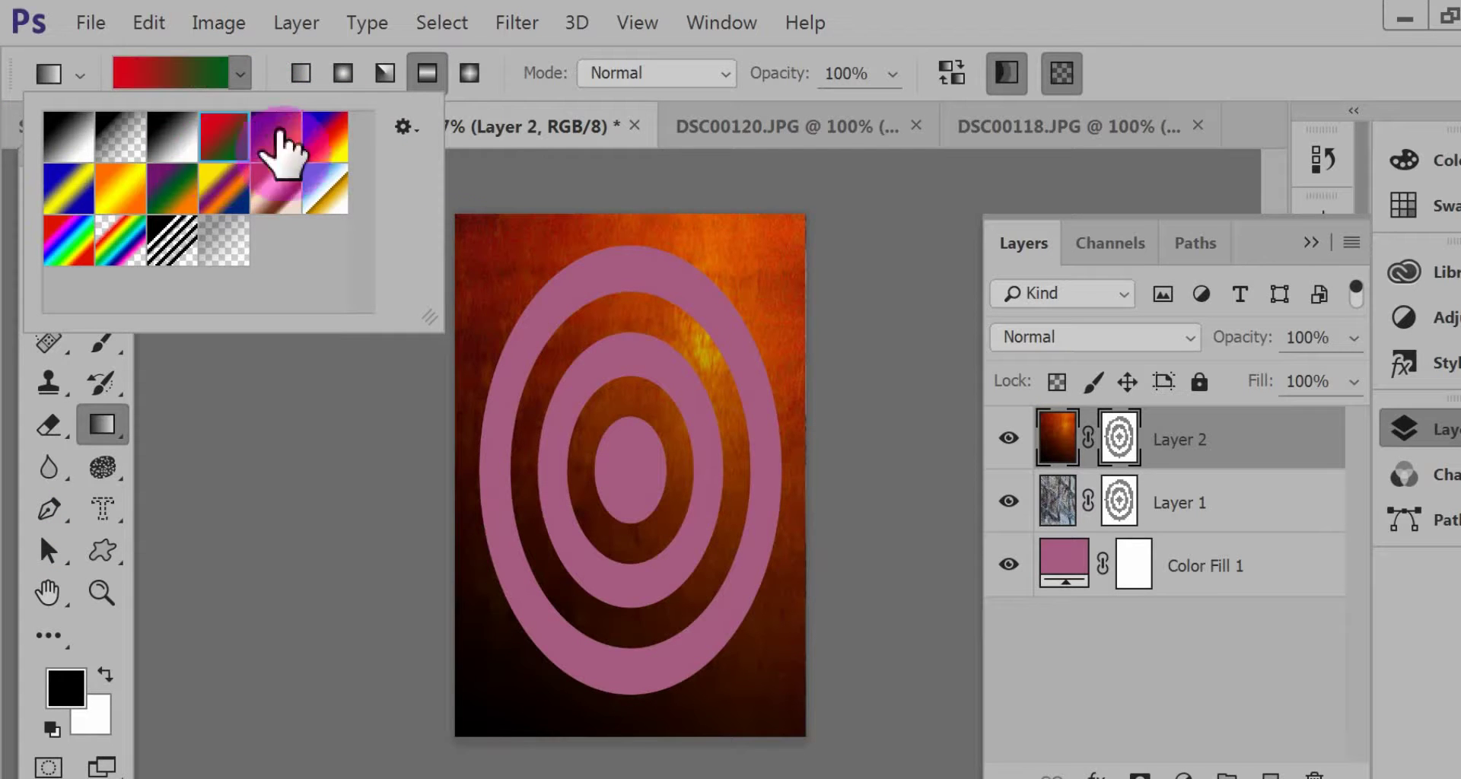
{"action": "left_click", "coordinate": [468, 72]}
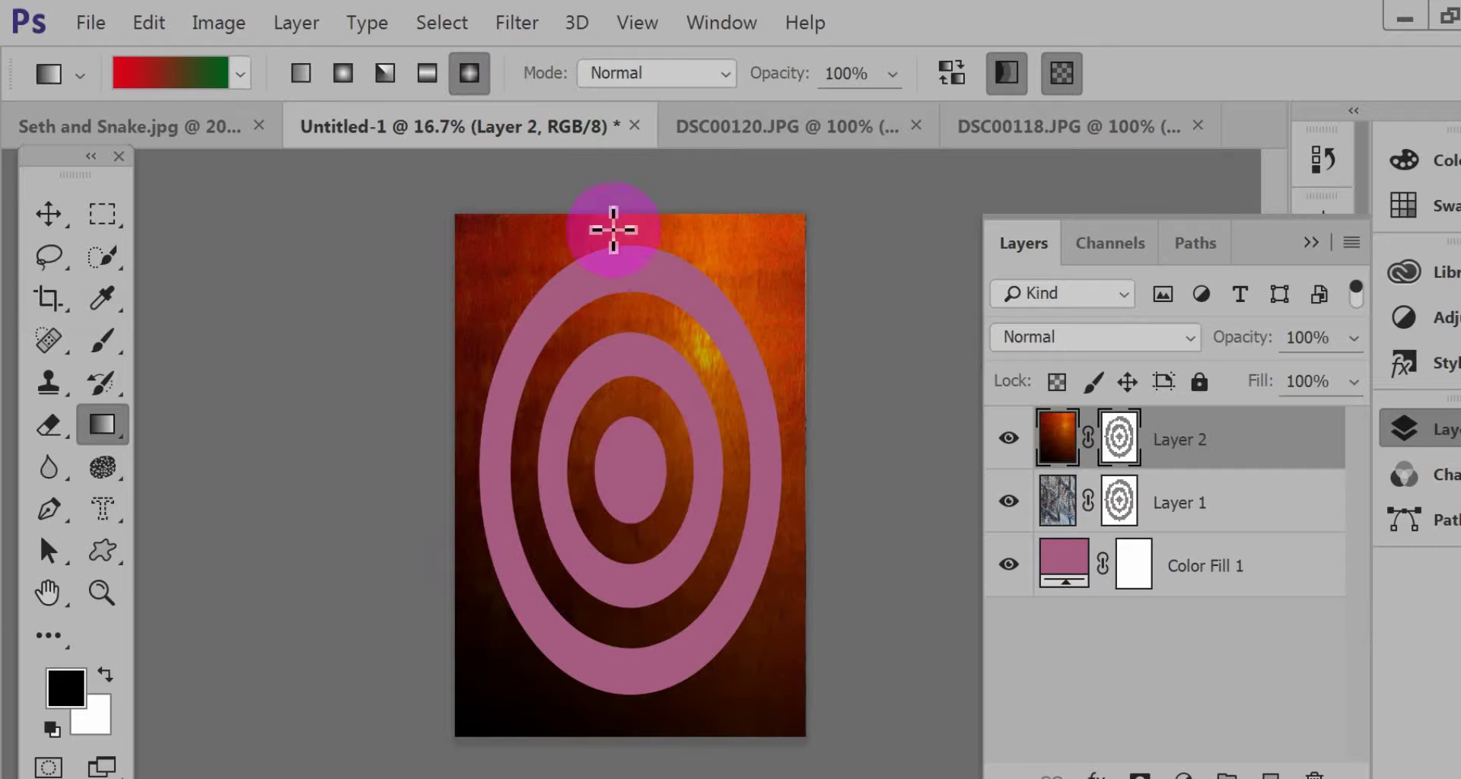
{"action": "left_click_drag", "start_coordinate": [622, 215], "coordinate": [630, 748]}
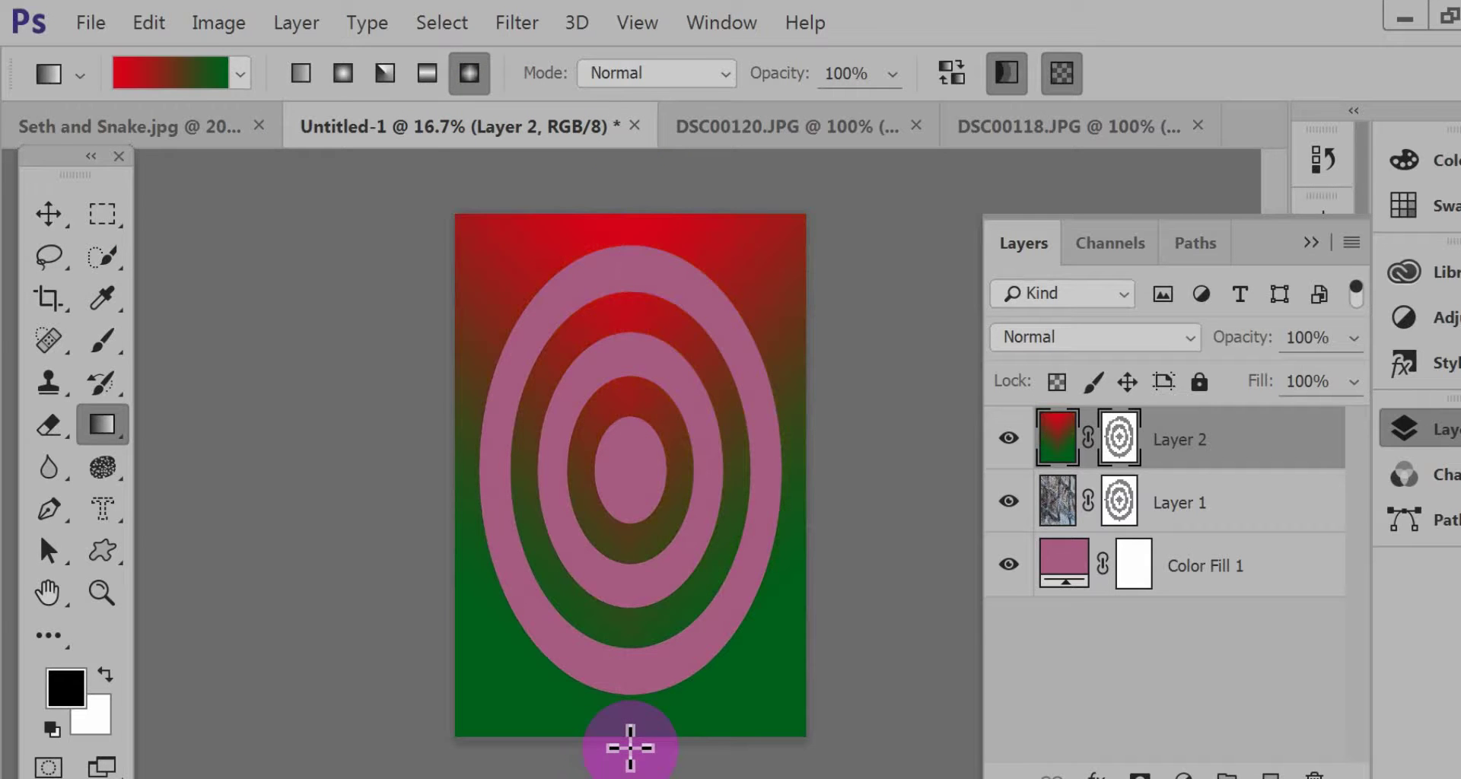
{"action": "left_click_drag", "start_coordinate": [456, 484], "coordinate": [848, 479]}
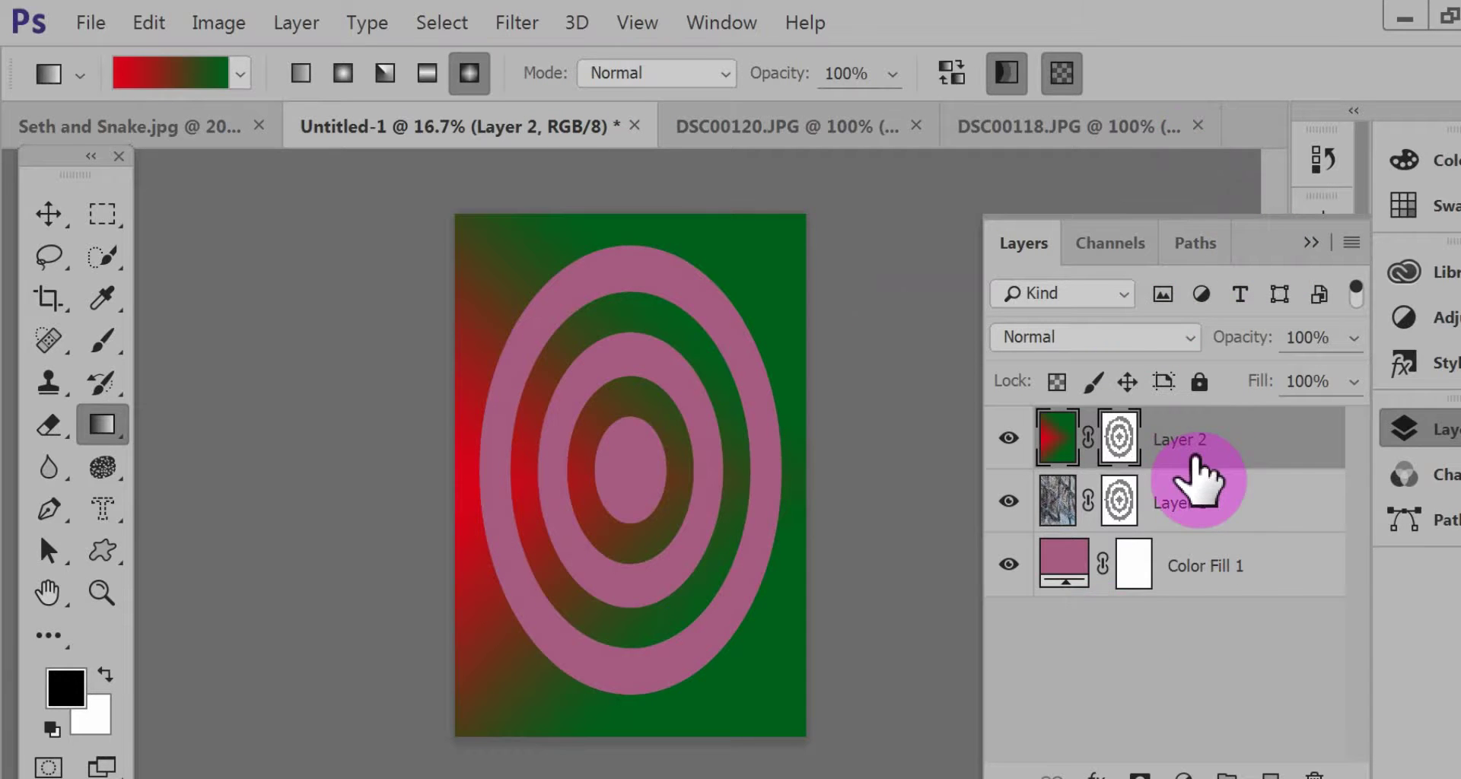
- Try the Multiply blend mode on Layer 2, and settle on Difference
{"action": "left_click", "coordinate": [1184, 337]}
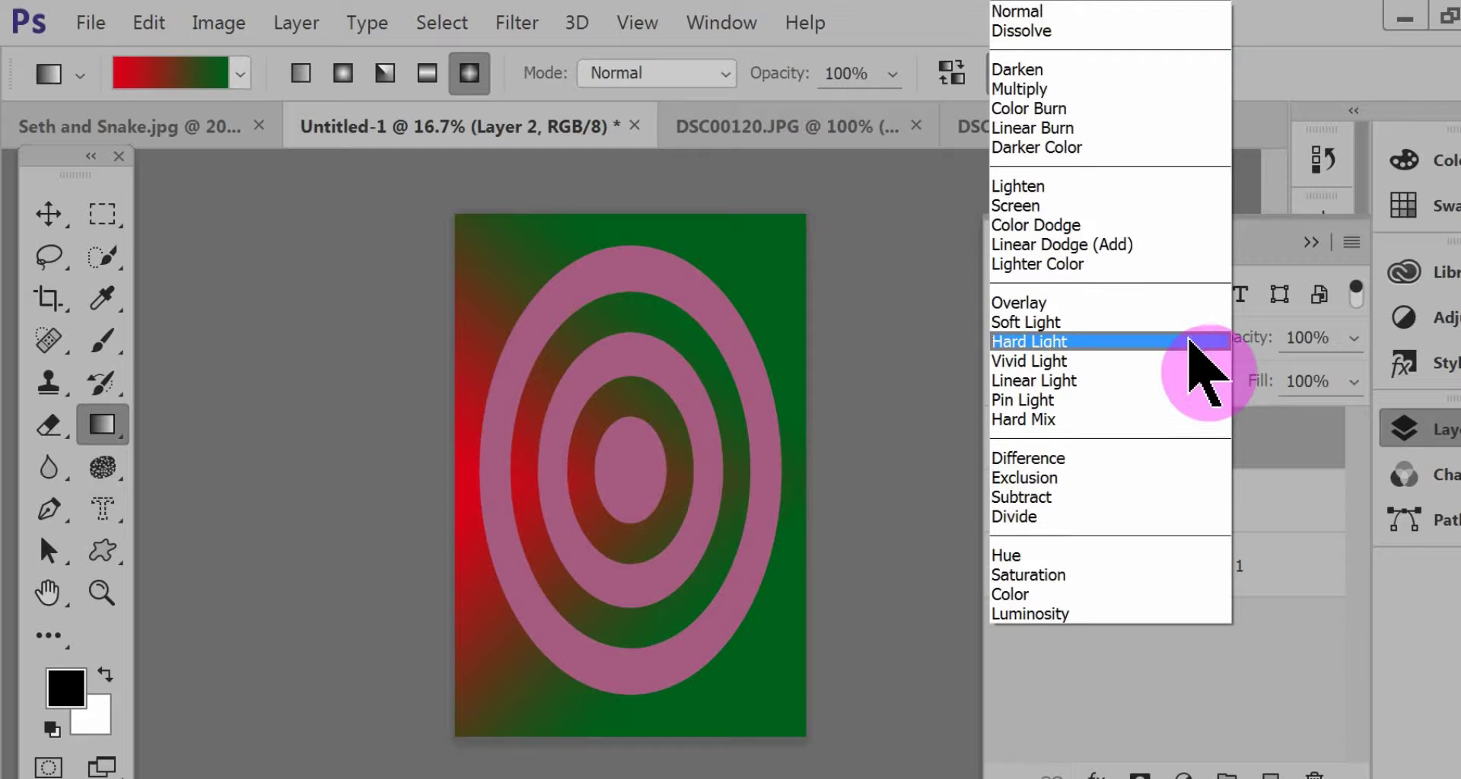
{"action": "left_click", "coordinate": [1018, 89]}
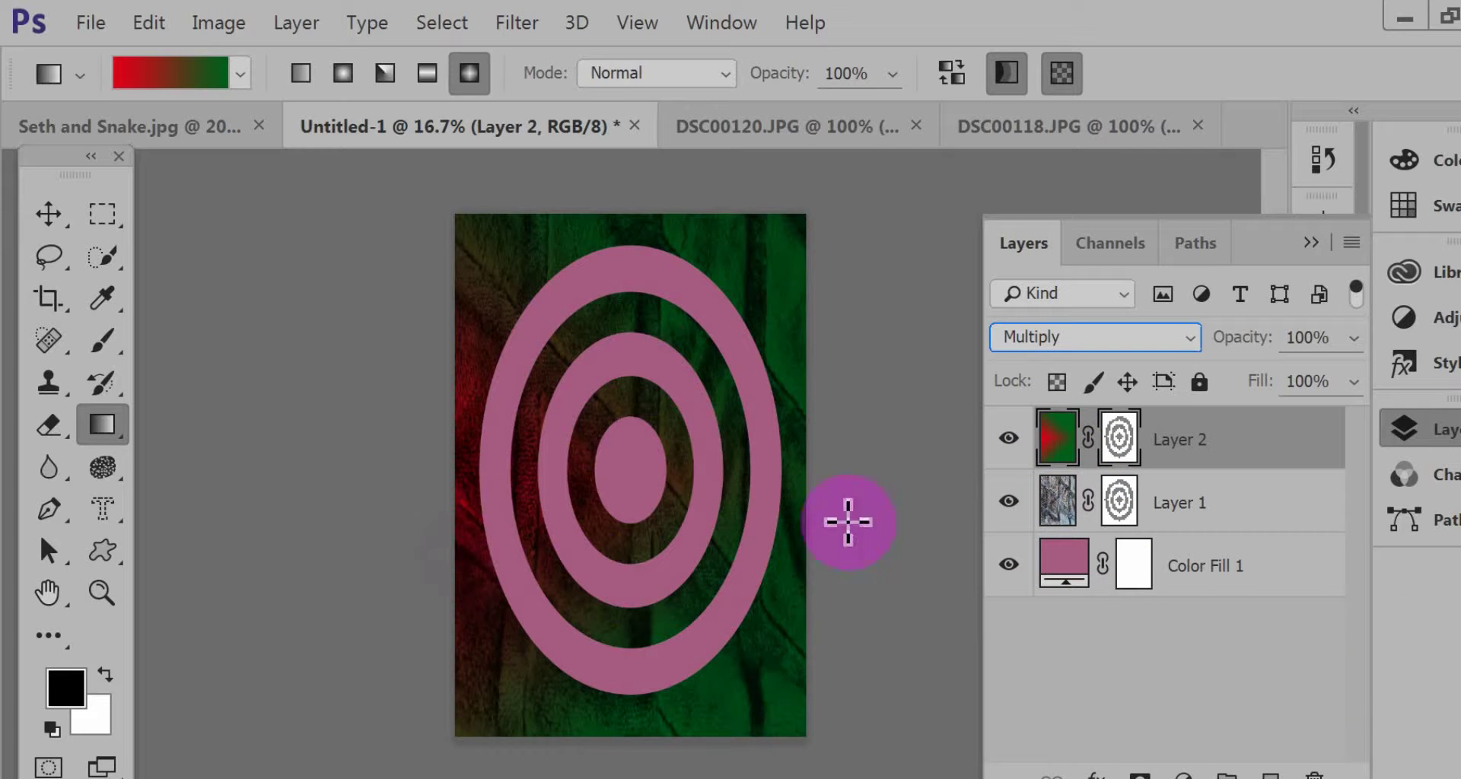
{"action": "left_click", "coordinate": [1186, 336]}
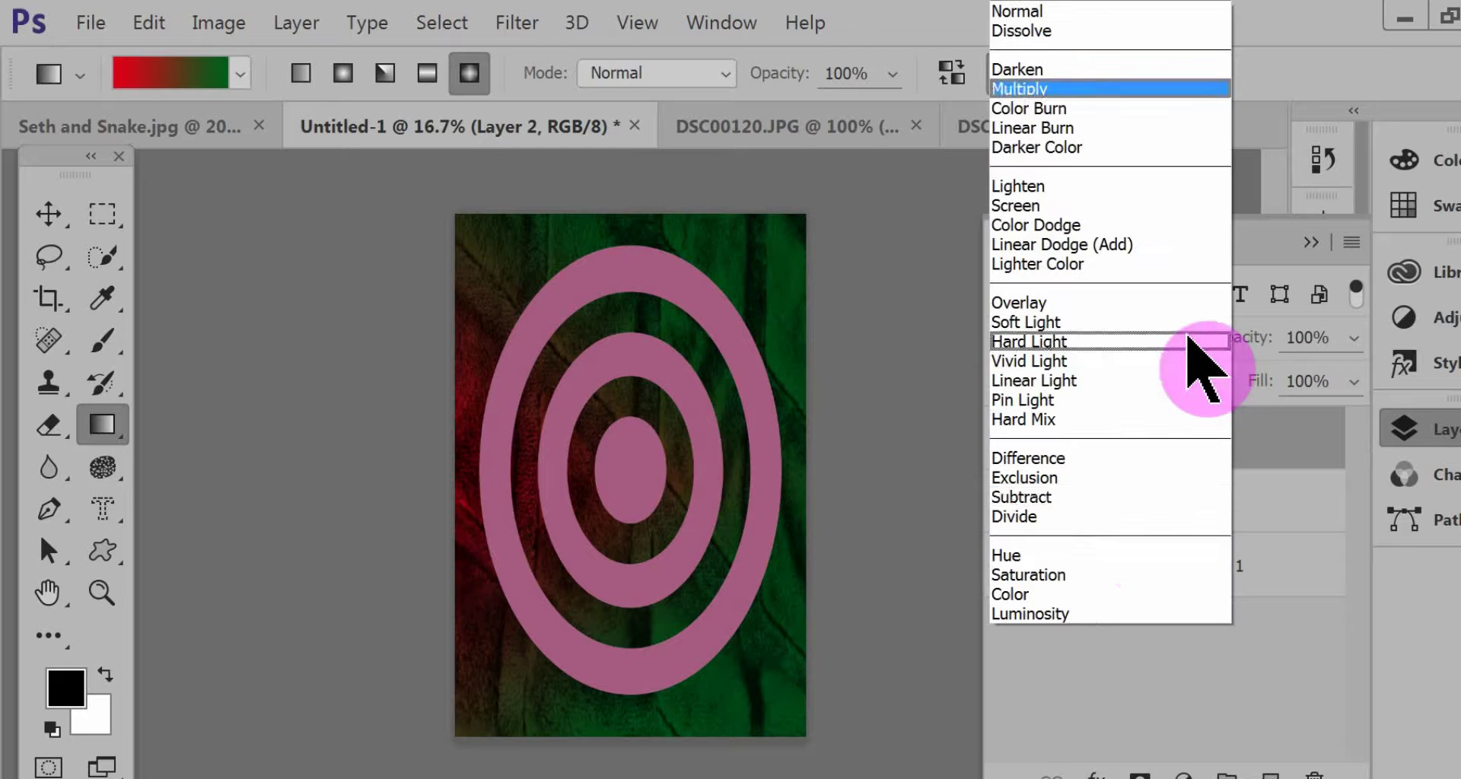
{"action": "left_click", "coordinate": [1134, 458]}
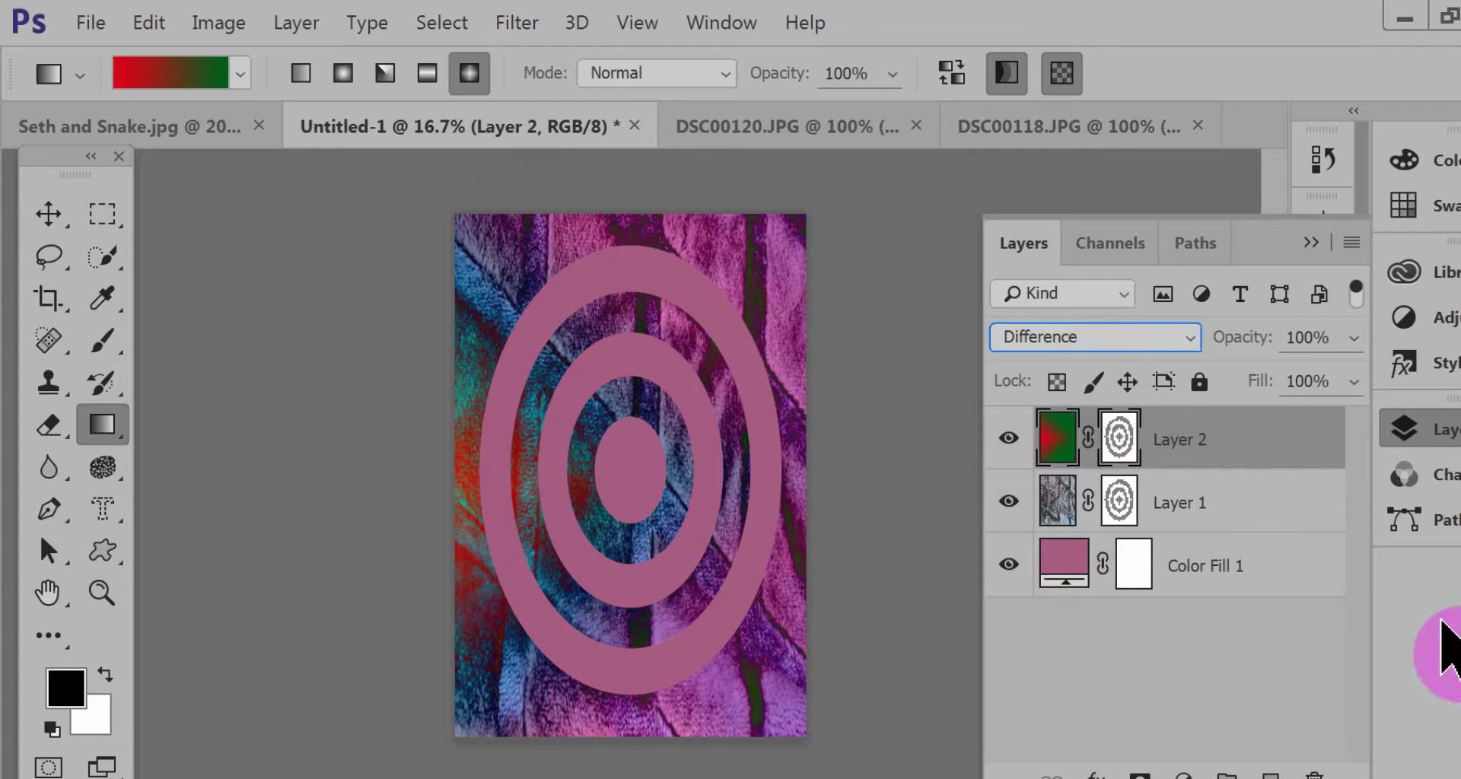
- Feather Layer 2's vector mask by 8.7 px and keep that mask selected in the mask properties
{"action": "left_click", "coordinate": [1310, 243]}
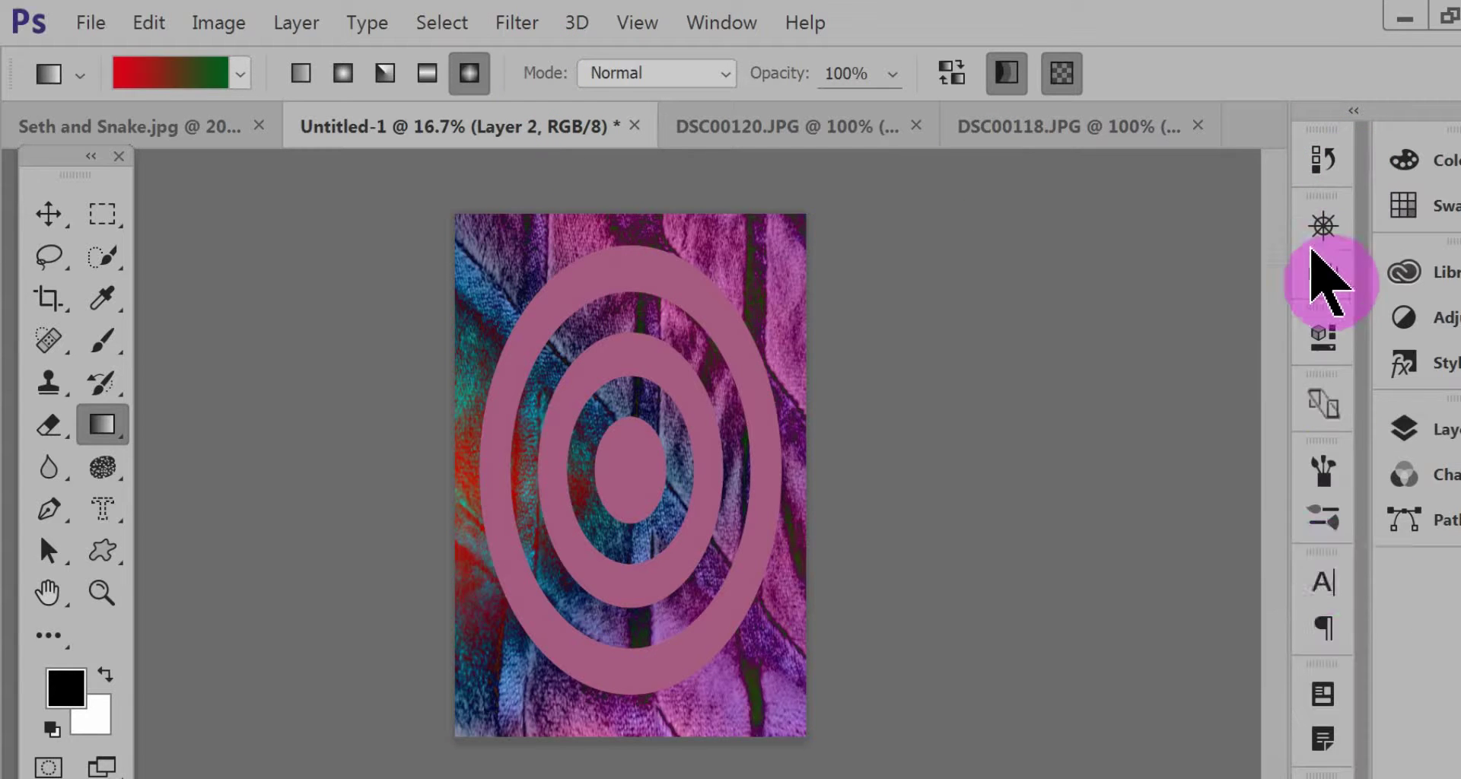
{"action": "left_click", "coordinate": [1328, 338]}
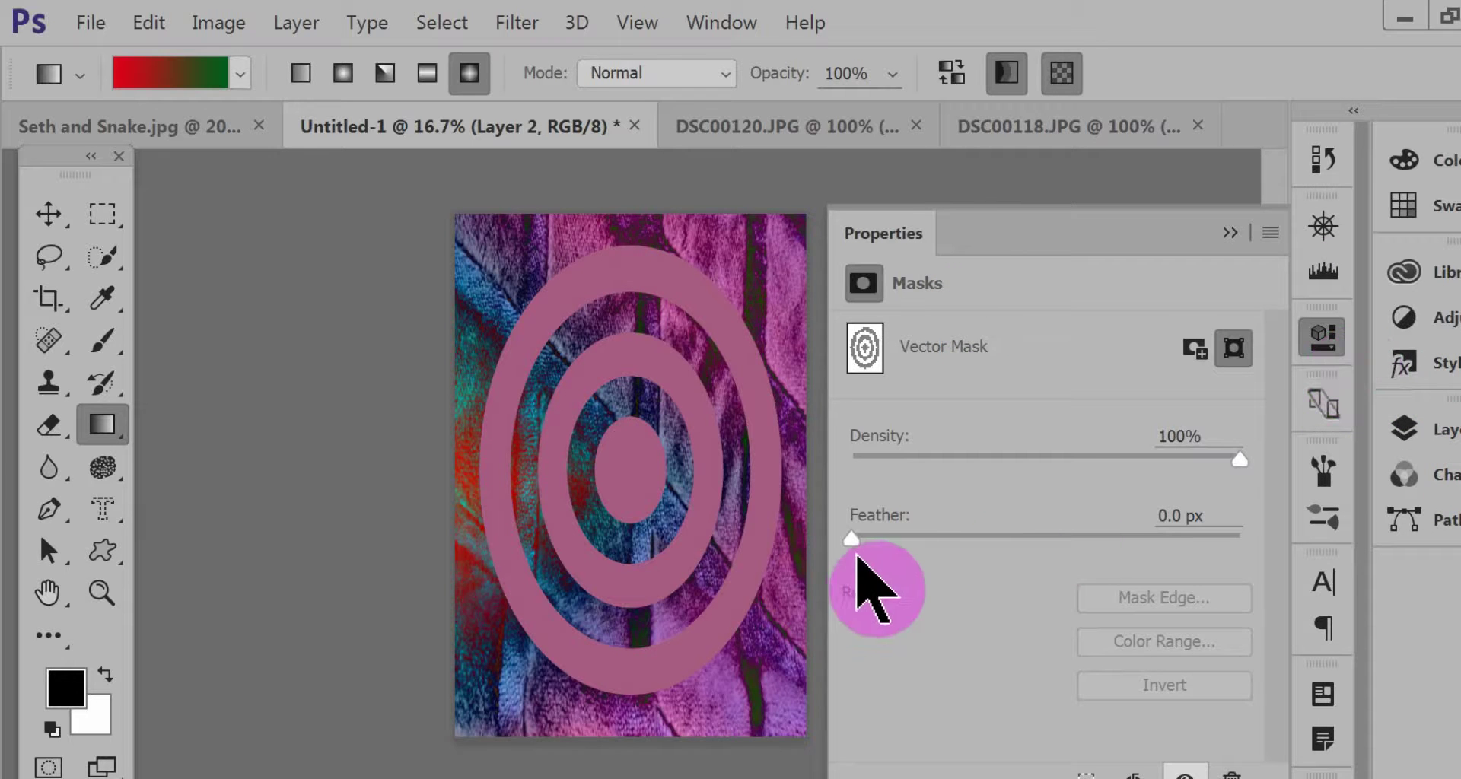
{"action": "left_click_drag", "start_coordinate": [850, 540], "coordinate": [995, 541]}
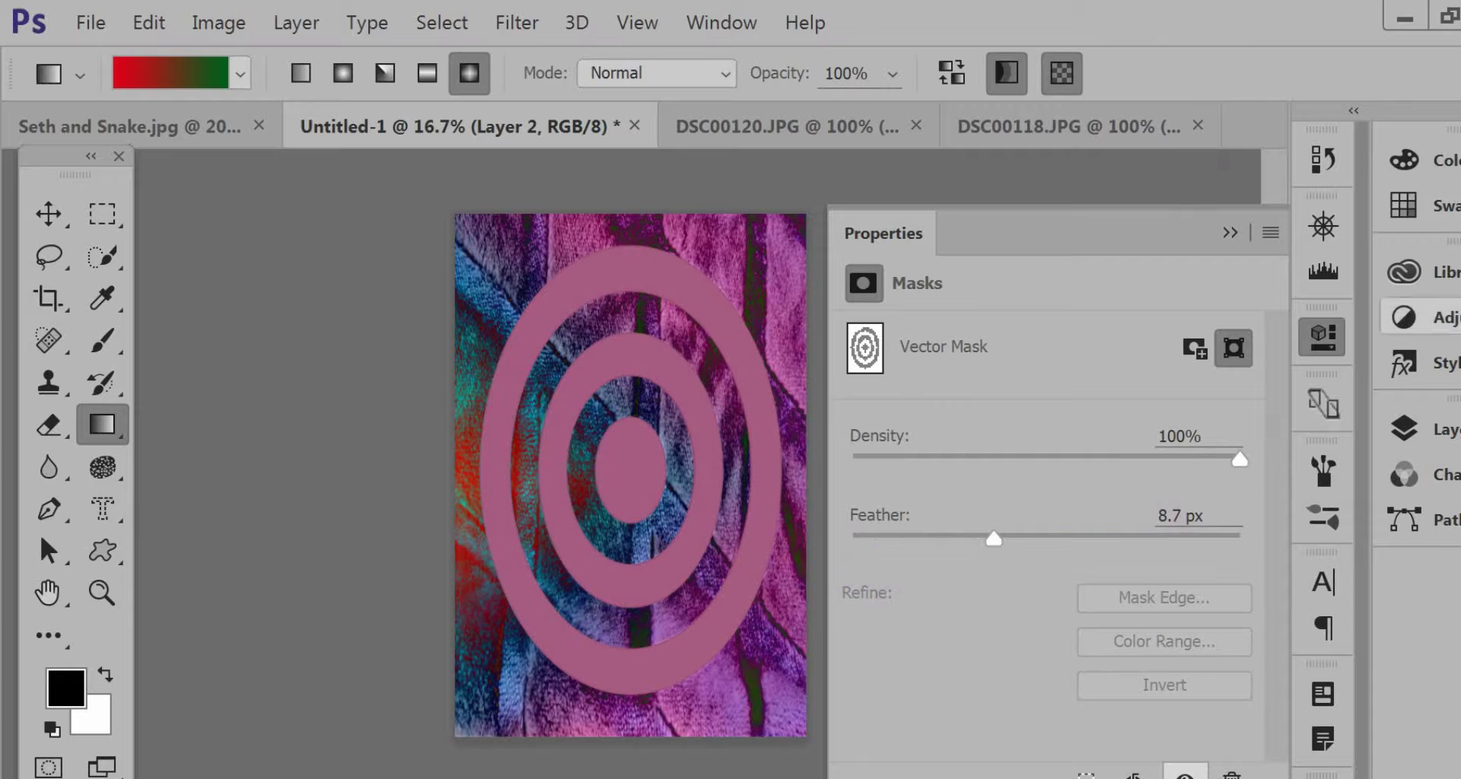
{"action": "left_click", "coordinate": [1429, 435]}
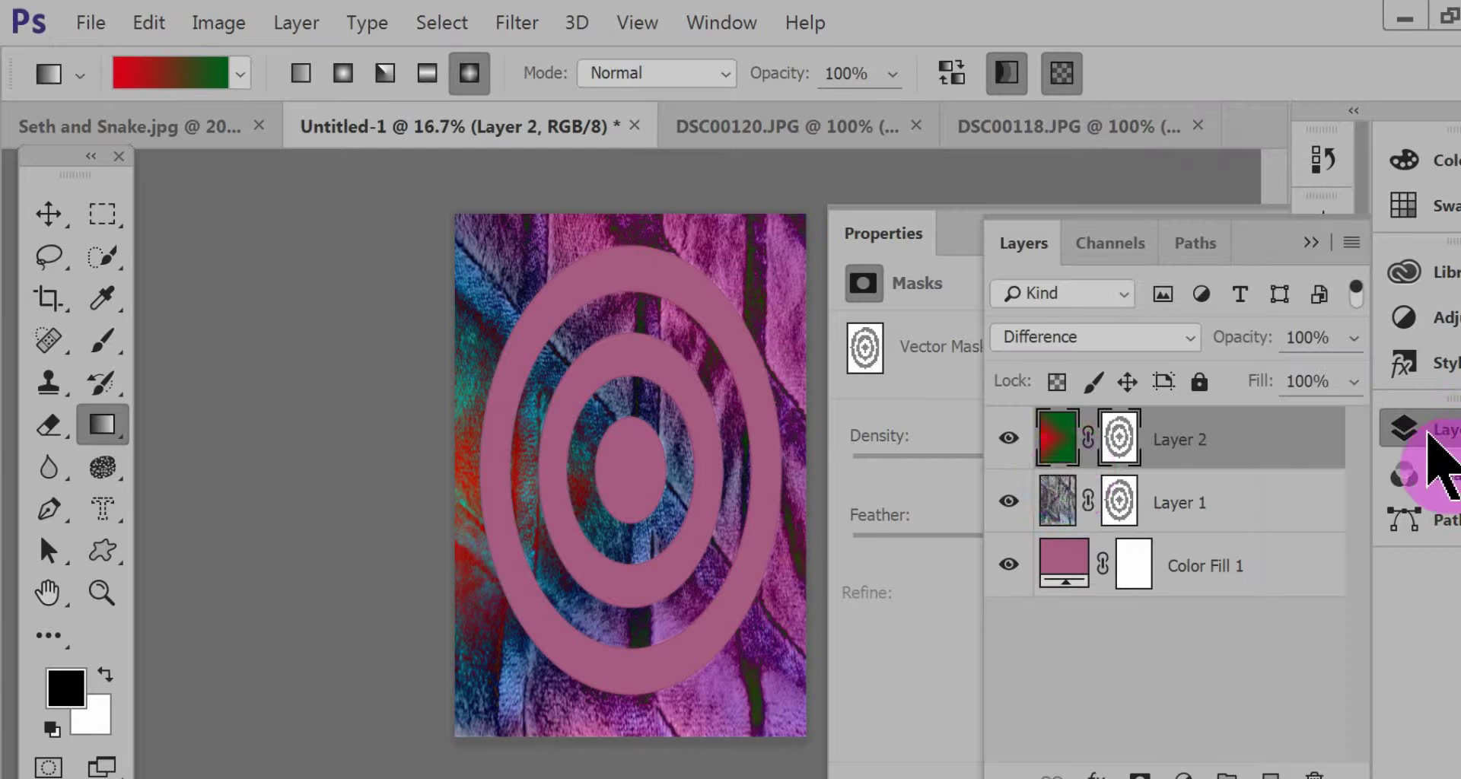
{"action": "left_click", "coordinate": [1120, 449]}
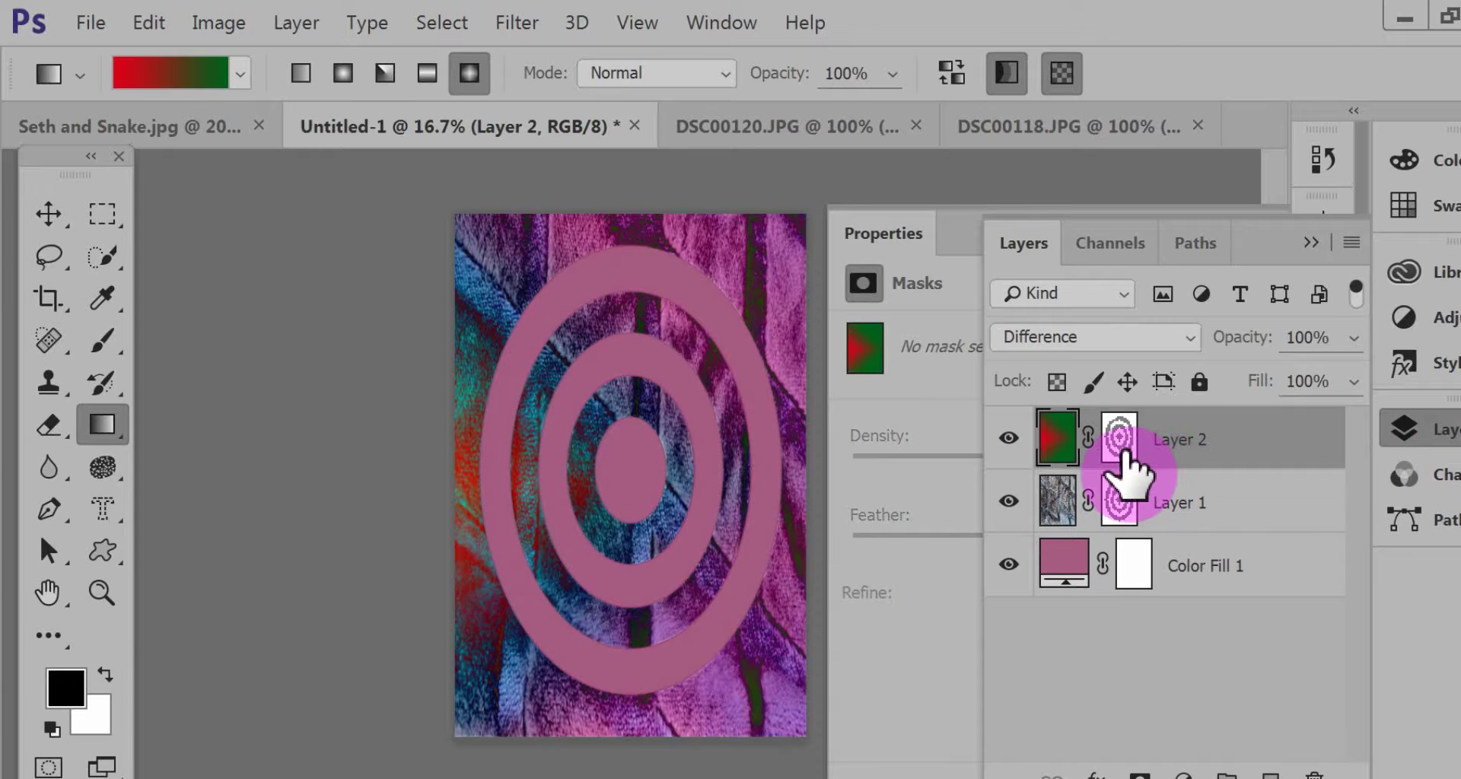
{"action": "left_click", "coordinate": [1121, 451]}
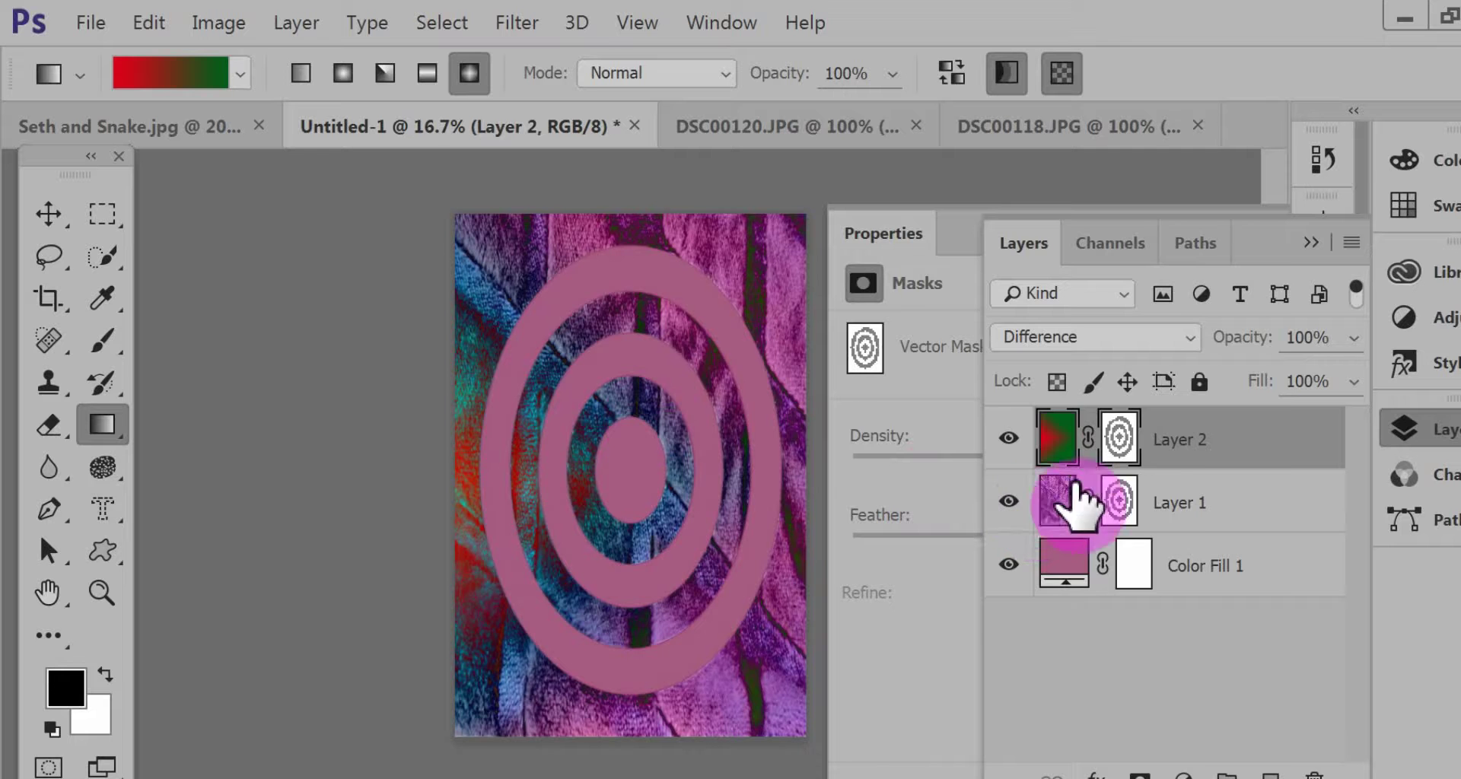
{"action": "left_click", "coordinate": [913, 555]}
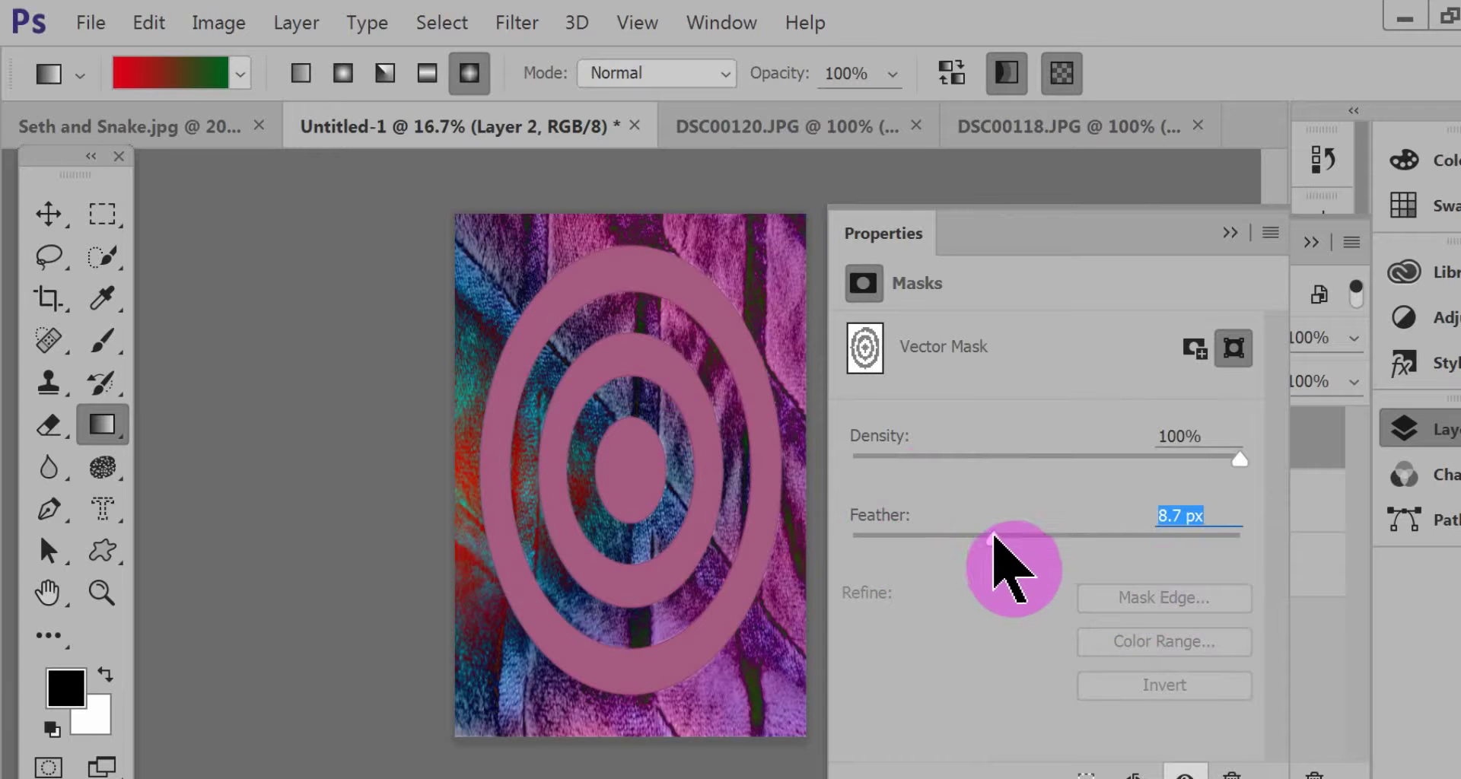
- Add a blank pixel mask to Layer 2 and set its vector mask's feather to 37.8 px
{"action": "left_click_drag", "start_coordinate": [993, 535], "coordinate": [1242, 554]}
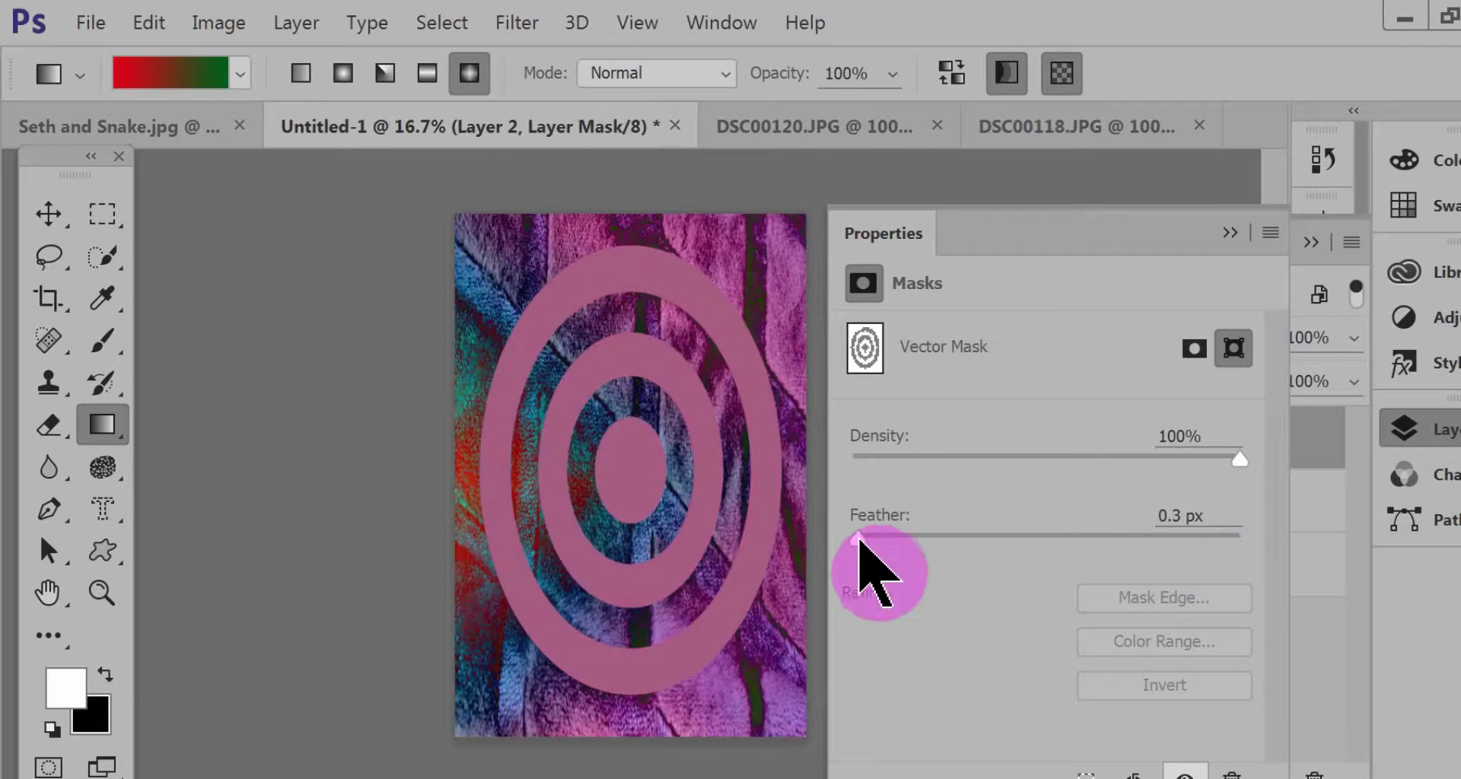
{"action": "left_click_drag", "start_coordinate": [858, 537], "coordinate": [1001, 540]}
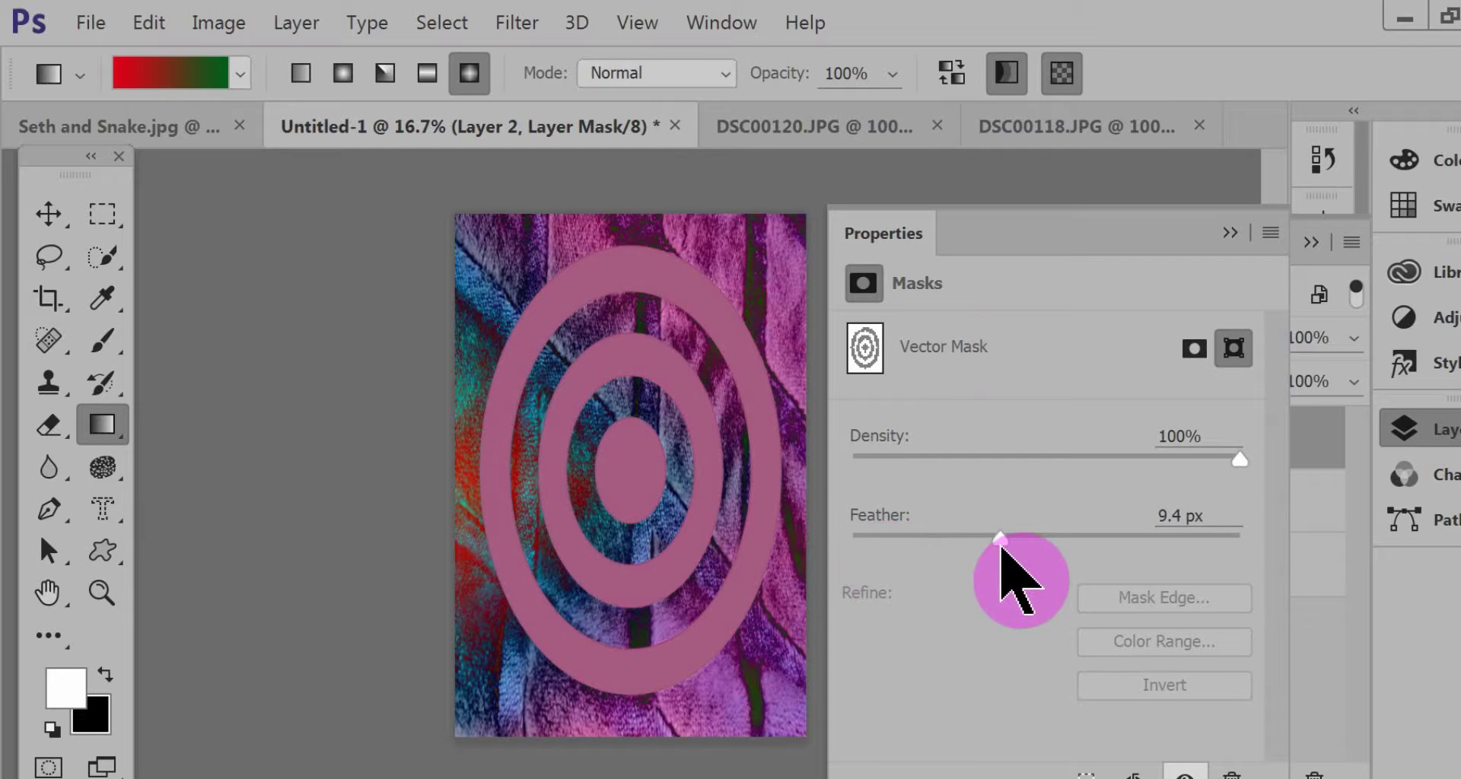
{"action": "key", "text": "ctrl+plus"}
{"action": "key", "text": "ctrl+plus"}
{"action": "key", "text": "ctrl+plus"}
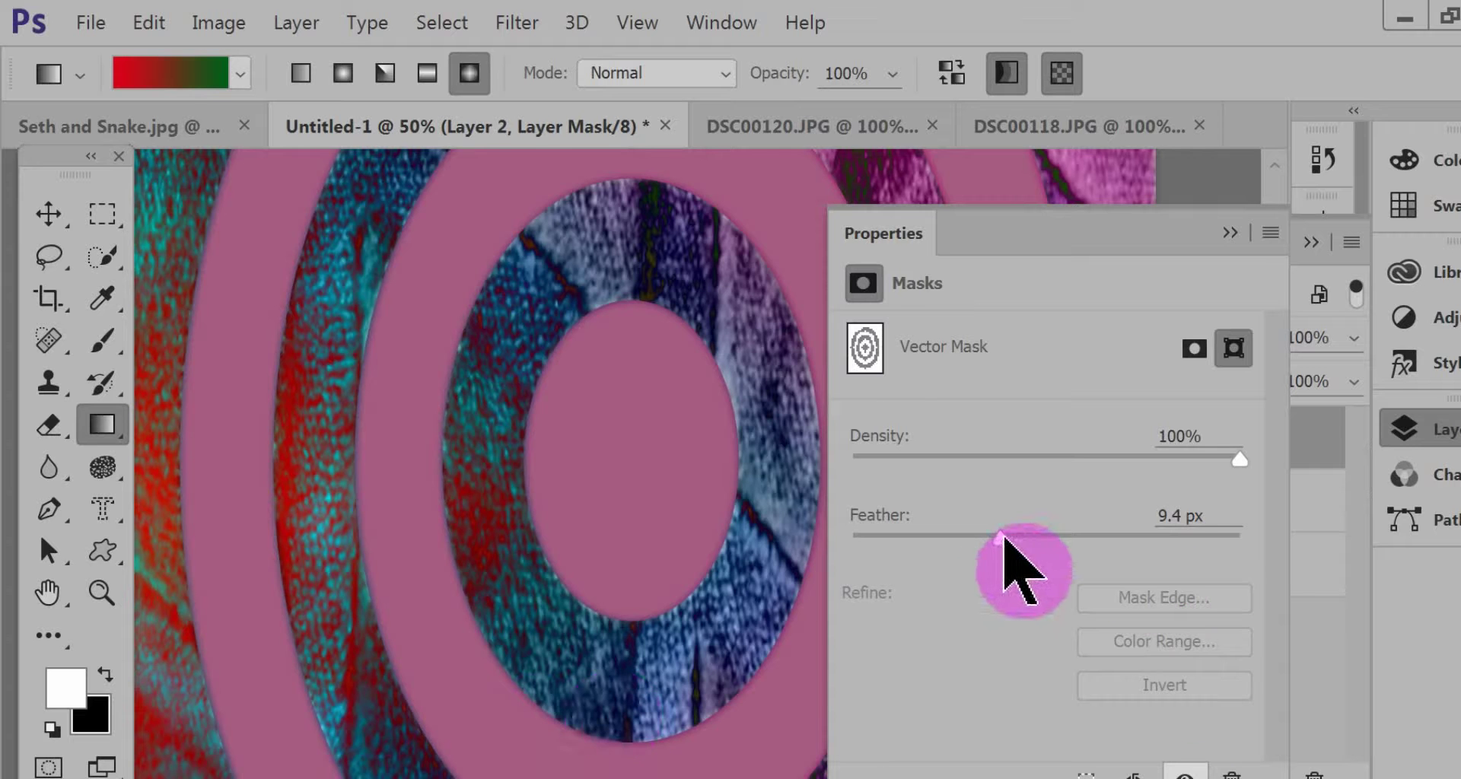
{"action": "left_click_drag", "start_coordinate": [1000, 539], "coordinate": [1047, 539]}
{"action": "left_click", "coordinate": [1239, 233]}
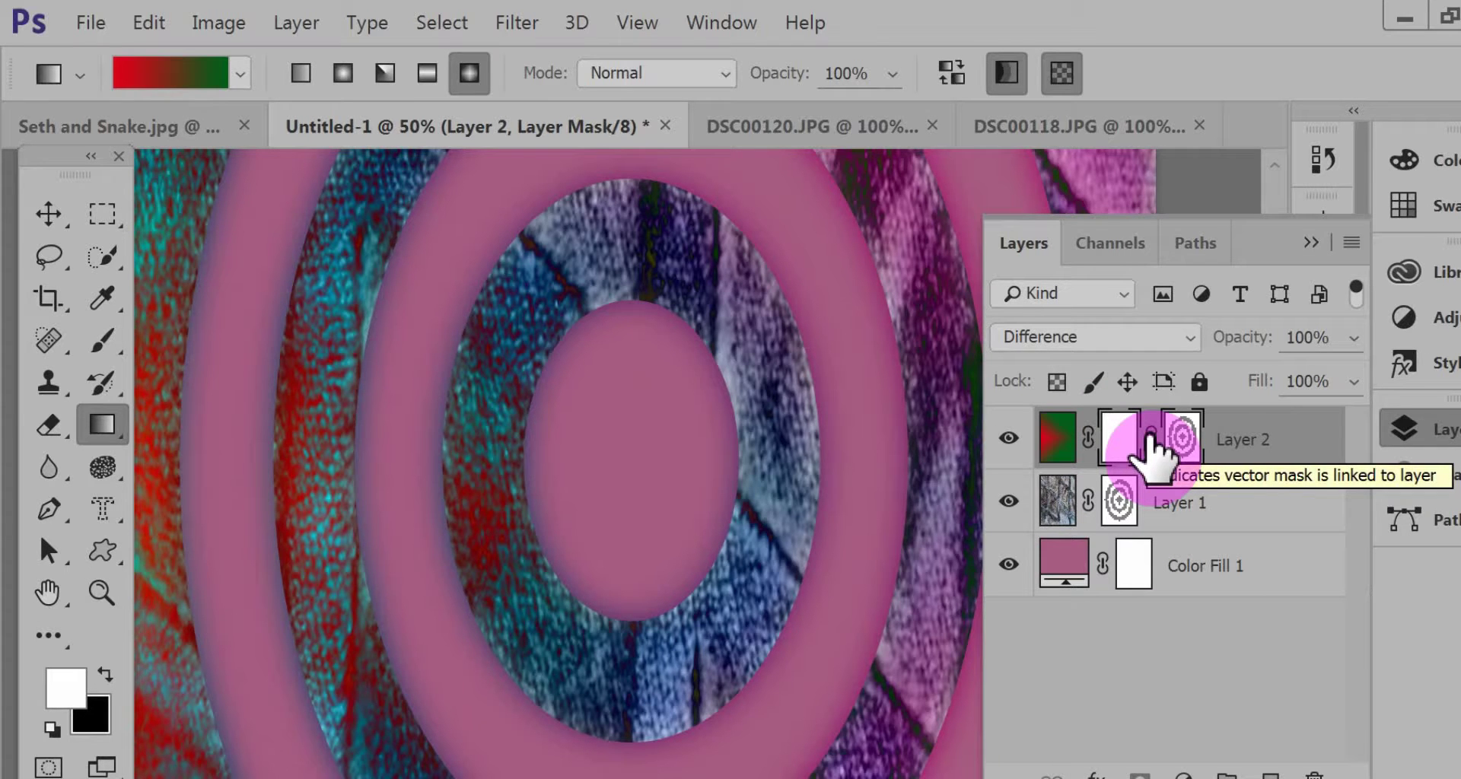
- Disable Layer 2's vector mask and view the options offered for the disabled mask
{"action": "right_click", "coordinate": [1149, 439]}
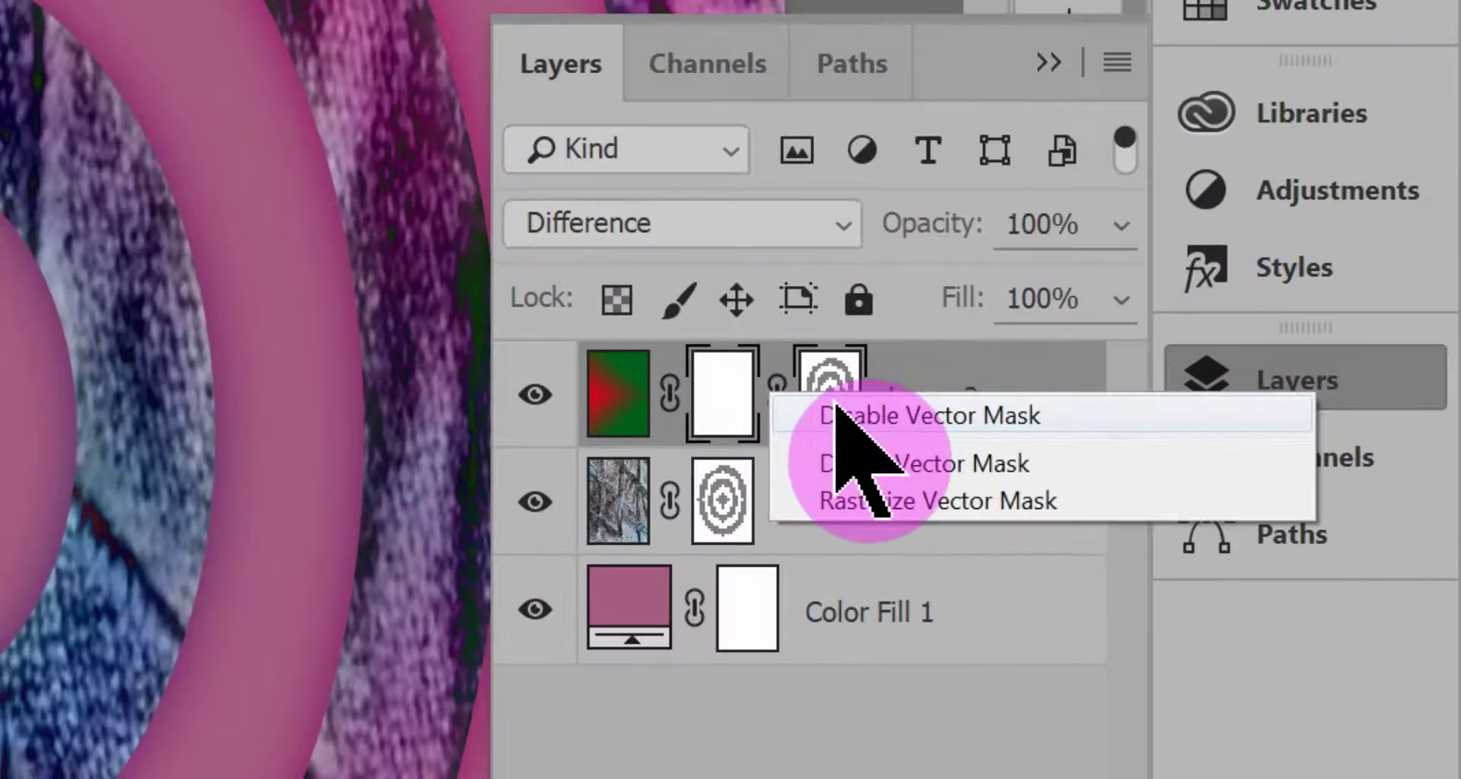
{"action": "left_click", "coordinate": [1188, 452]}
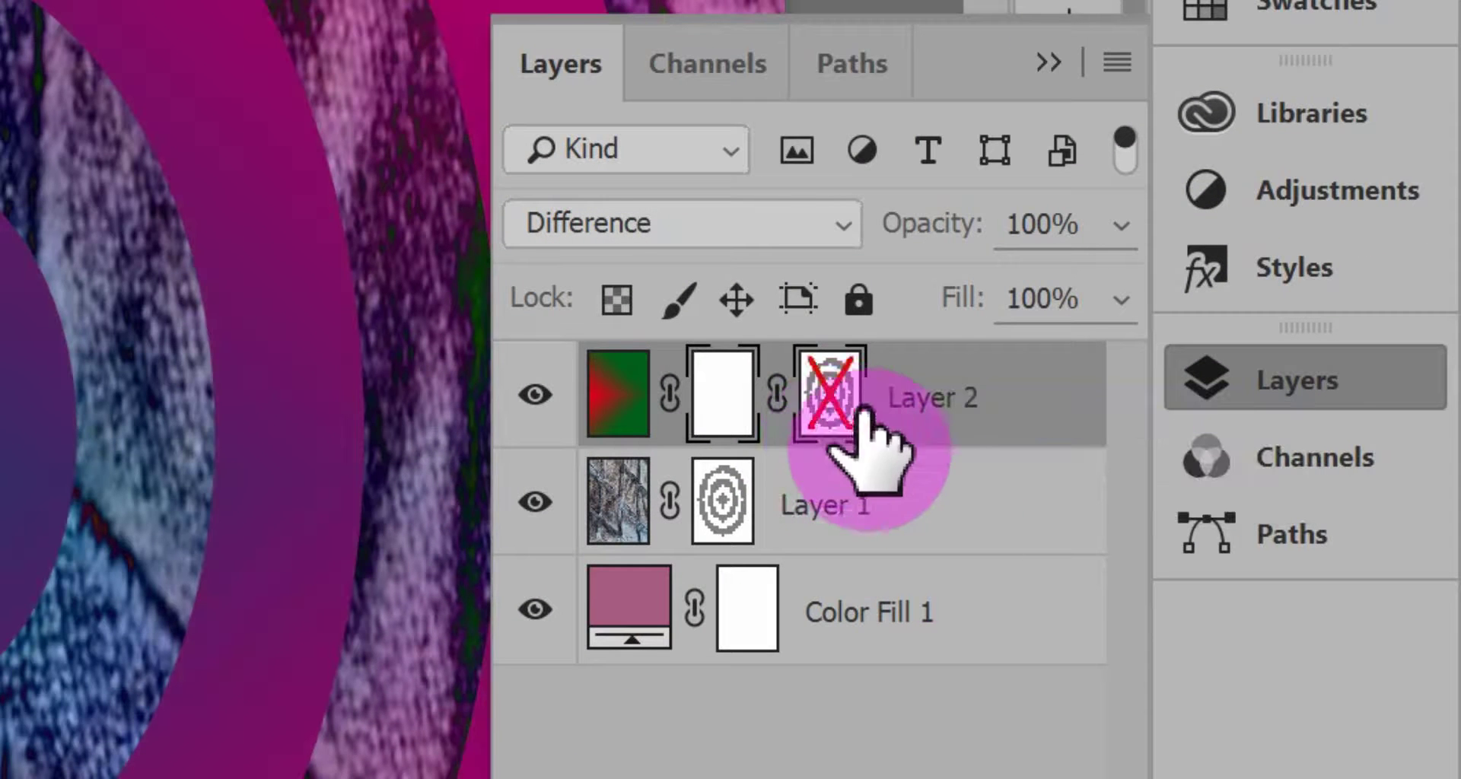
{"action": "right_click", "coordinate": [835, 385]}
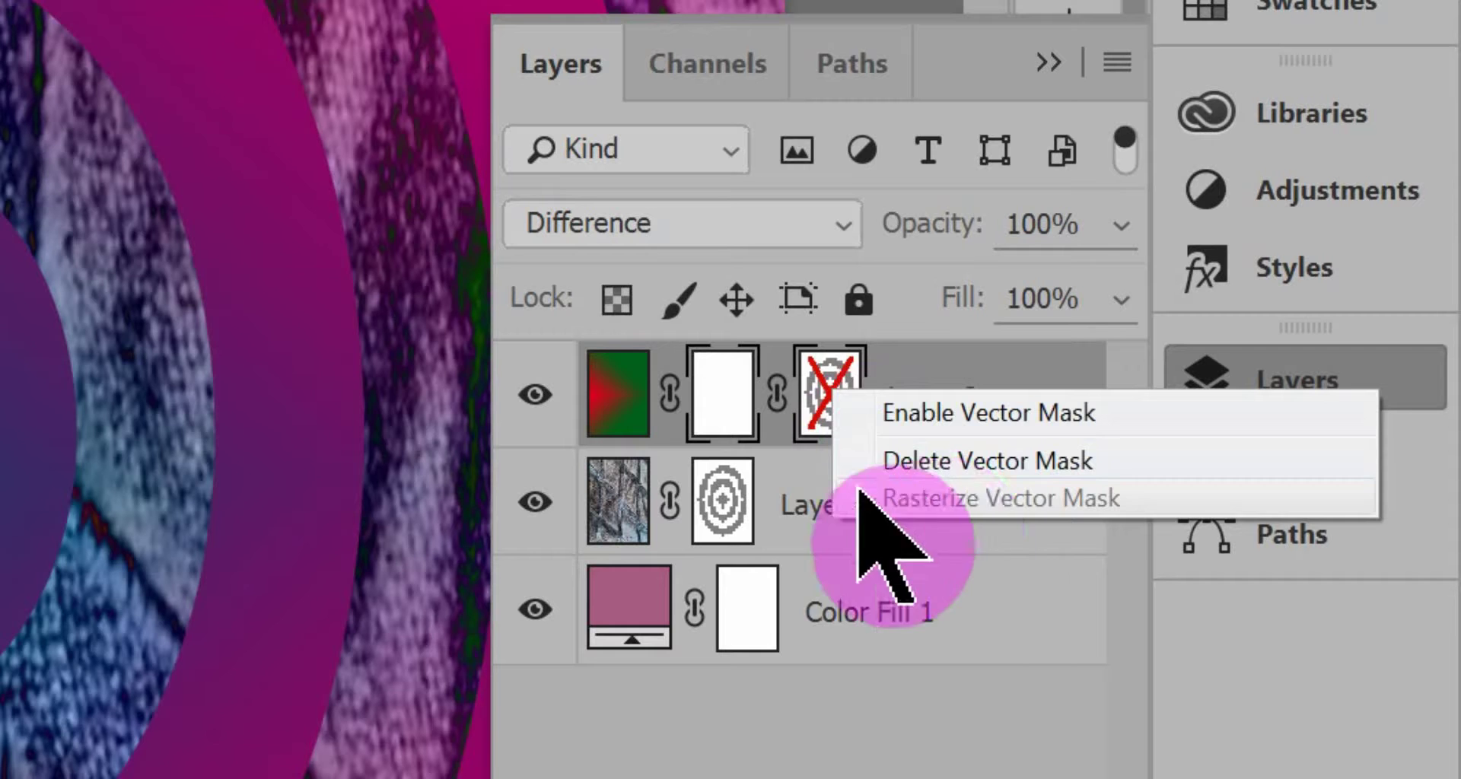
{"action": "left_click", "coordinate": [789, 557]}
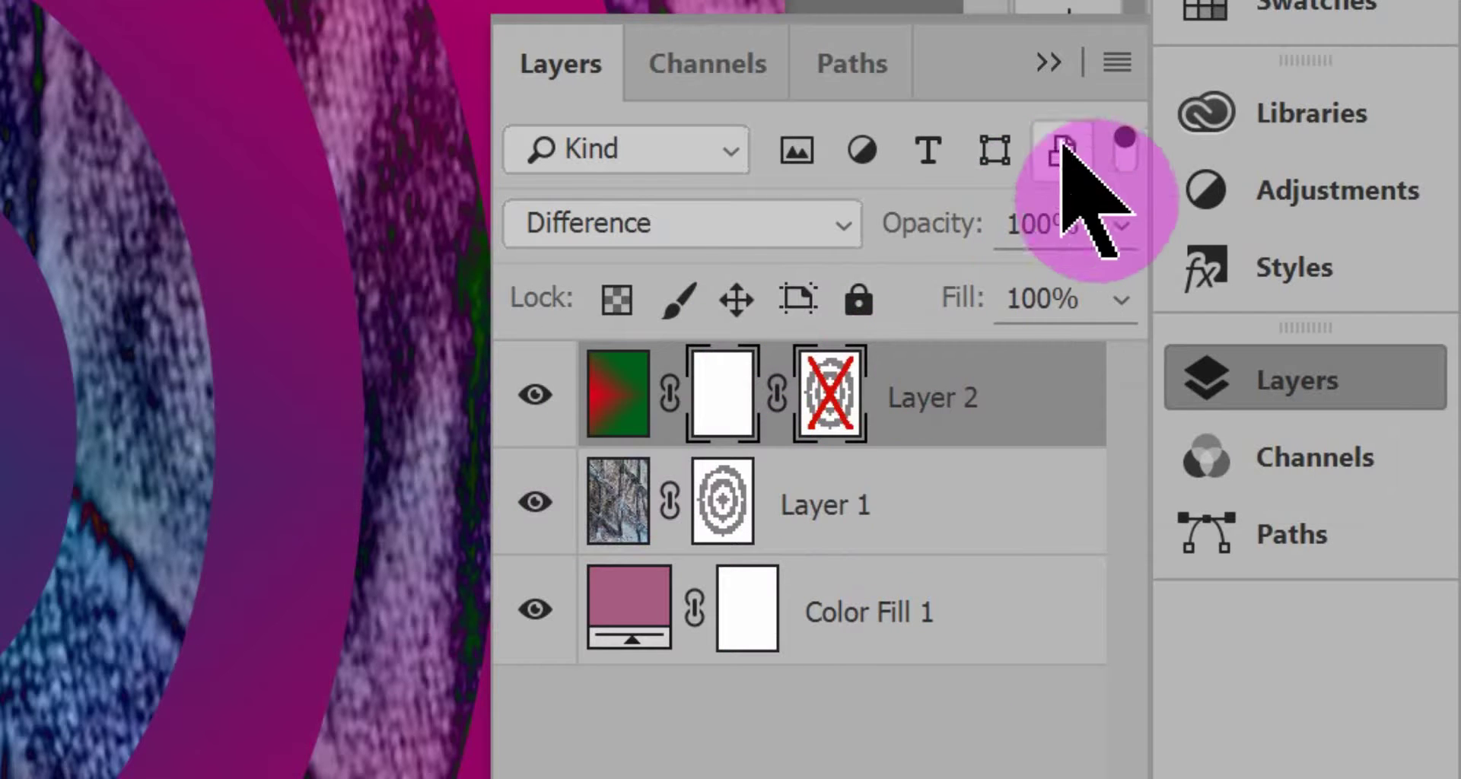
- Open the properties of Layer 2's disabled vector mask and check its density and feather settings
{"action": "left_click", "coordinate": [1048, 62]}
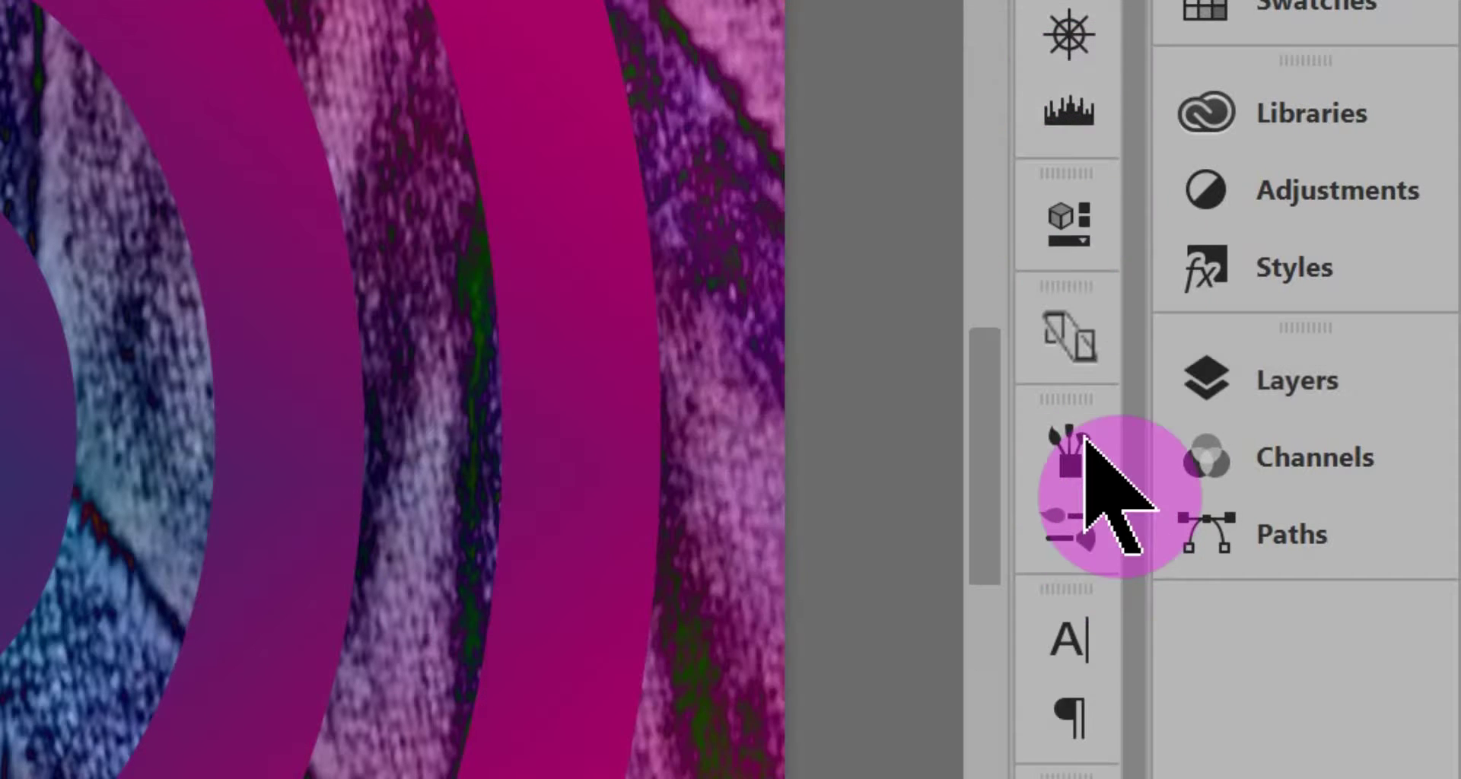
{"action": "left_click", "coordinate": [1079, 217]}
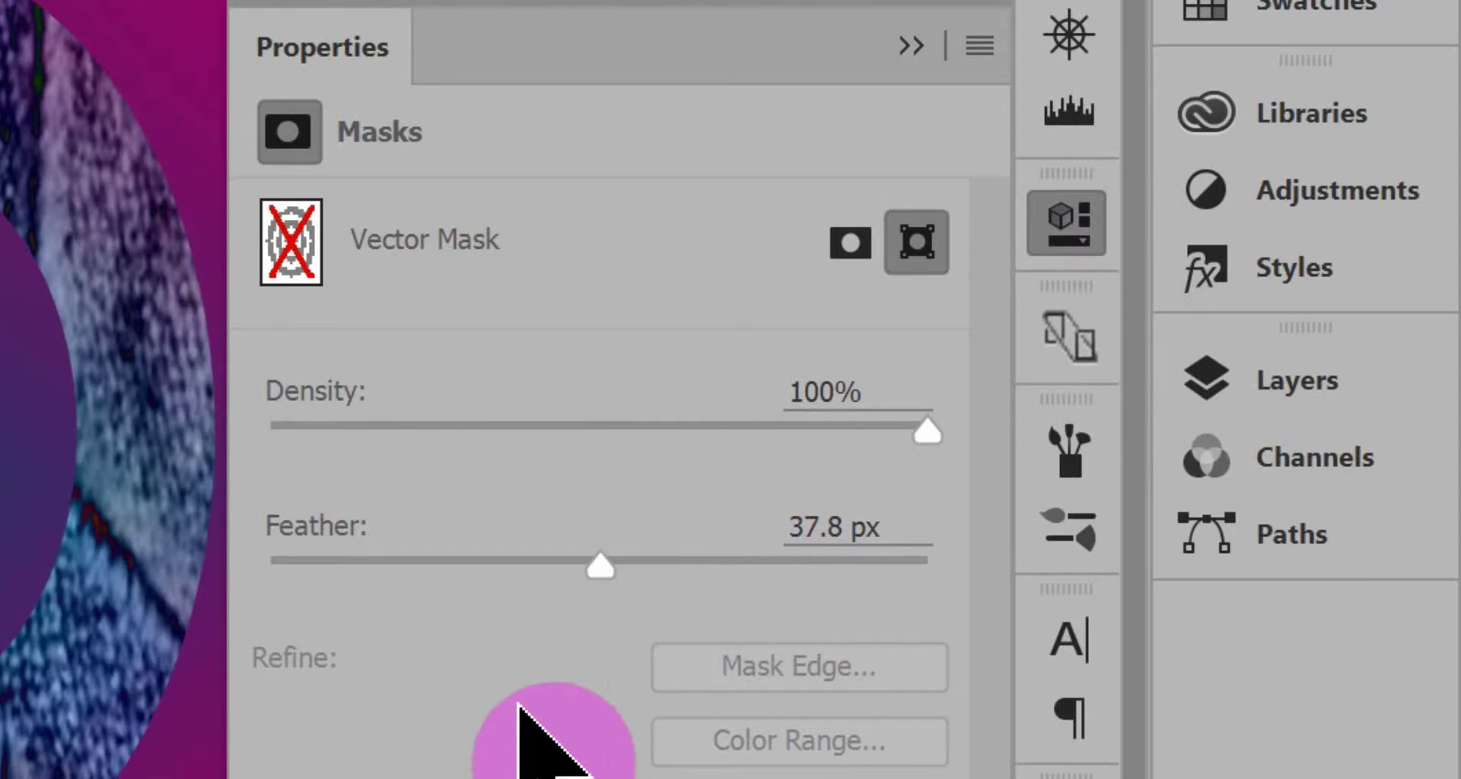
{"action": "left_click_drag", "start_coordinate": [932, 428], "coordinate": [1115, 466]}
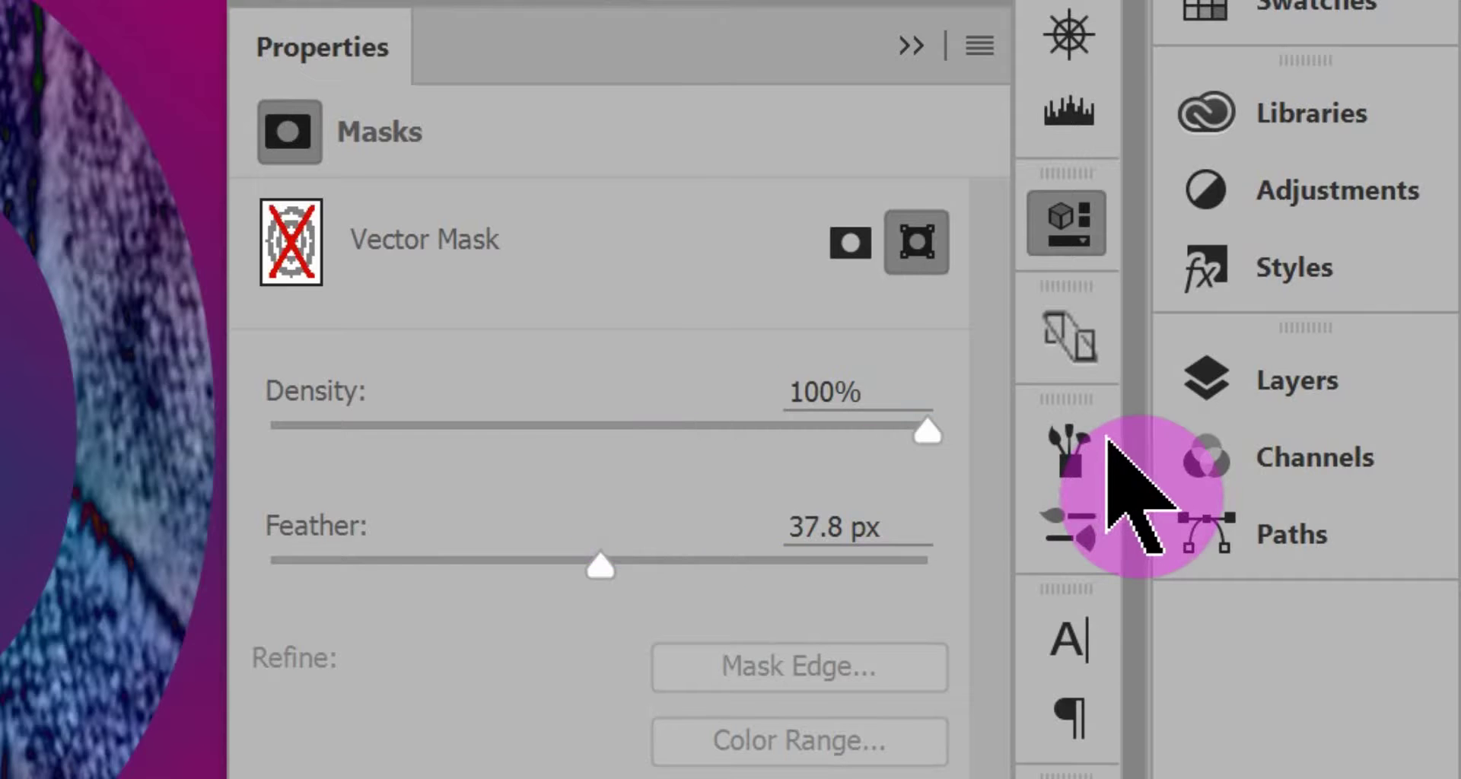